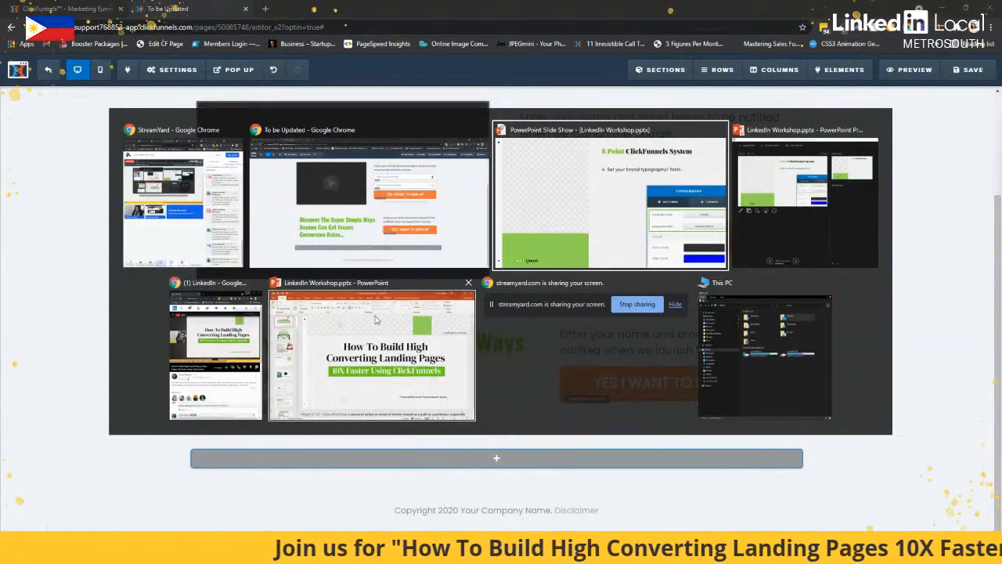
Switch to the PowerPoint slide show, advance to the page layout (wireframe) slide, and return to the ClickFunnels editor
{"action": "left_click", "coordinate": [608, 226]}
{"action": "left_click", "coordinate": [610, 226]}
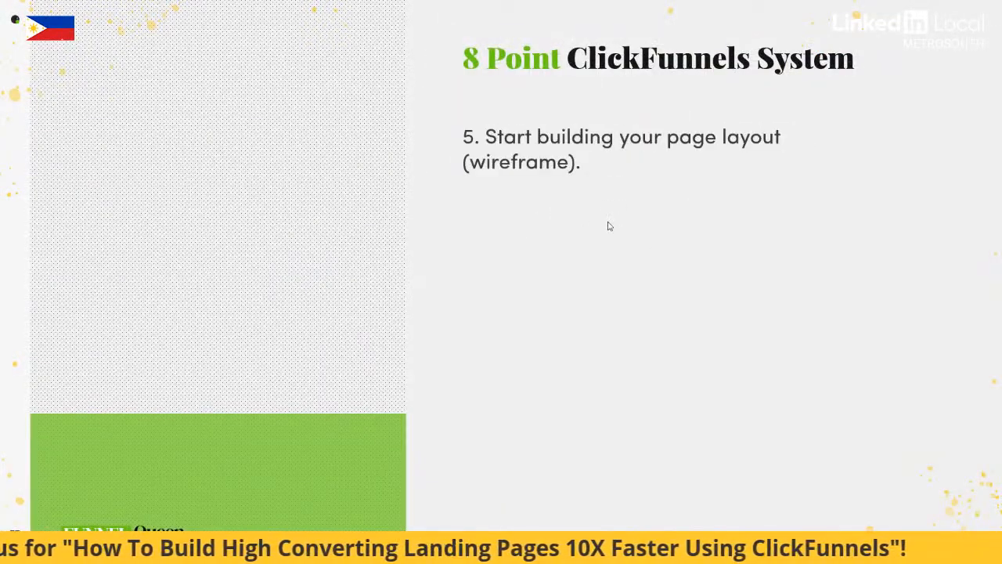
{"action": "key", "text": "alt+Tab"}
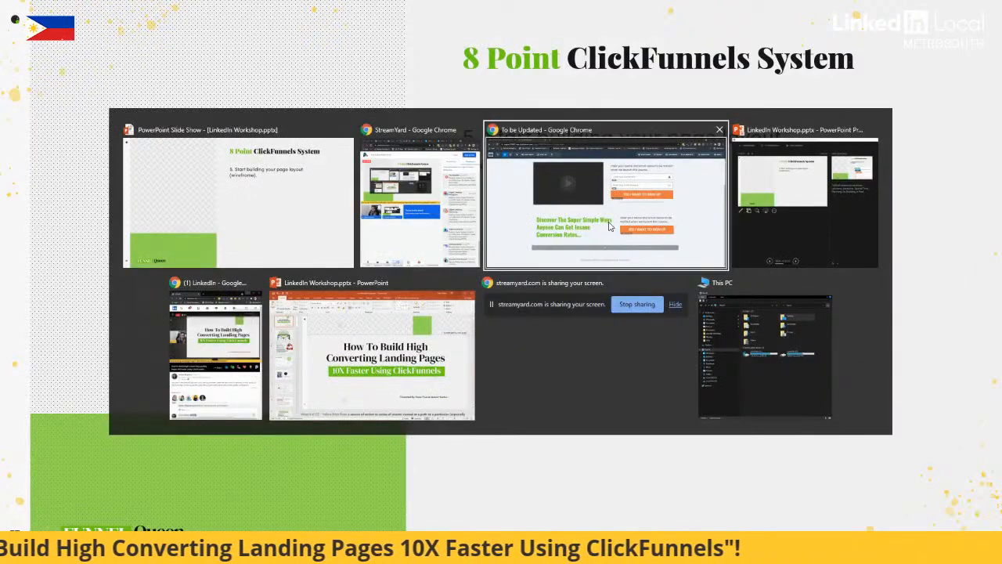
{"action": "left_click", "coordinate": [609, 226]}
Delete the video opt-in section and the green-headline section below it, keeping the copyright footer section
{"action": "scroll", "coordinate": [794, 130], "scroll_direction": "up", "scroll_amount": 3}
{"action": "left_click", "coordinate": [799, 116]}
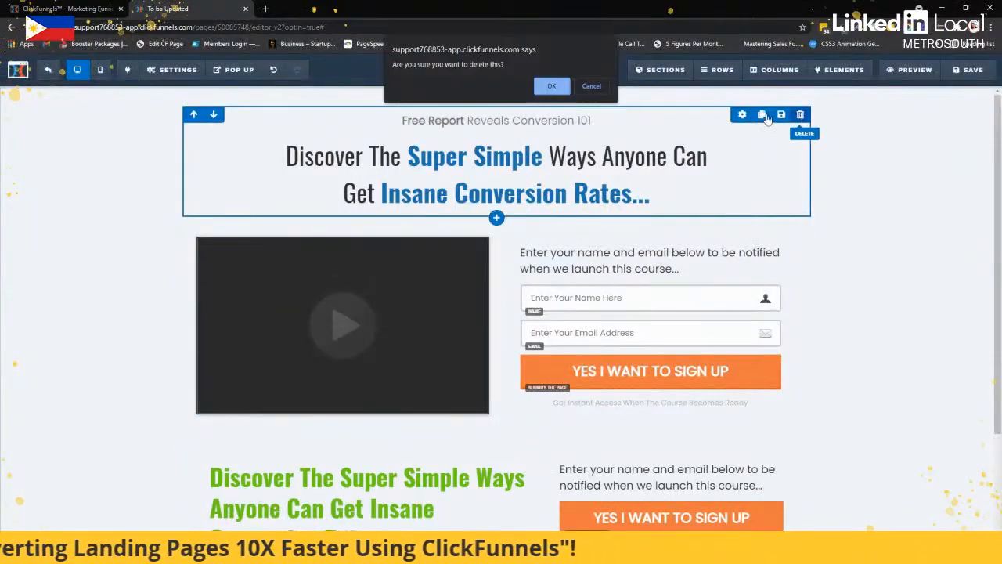
{"action": "left_click", "coordinate": [591, 86]}
{"action": "left_click", "coordinate": [982, 132]}
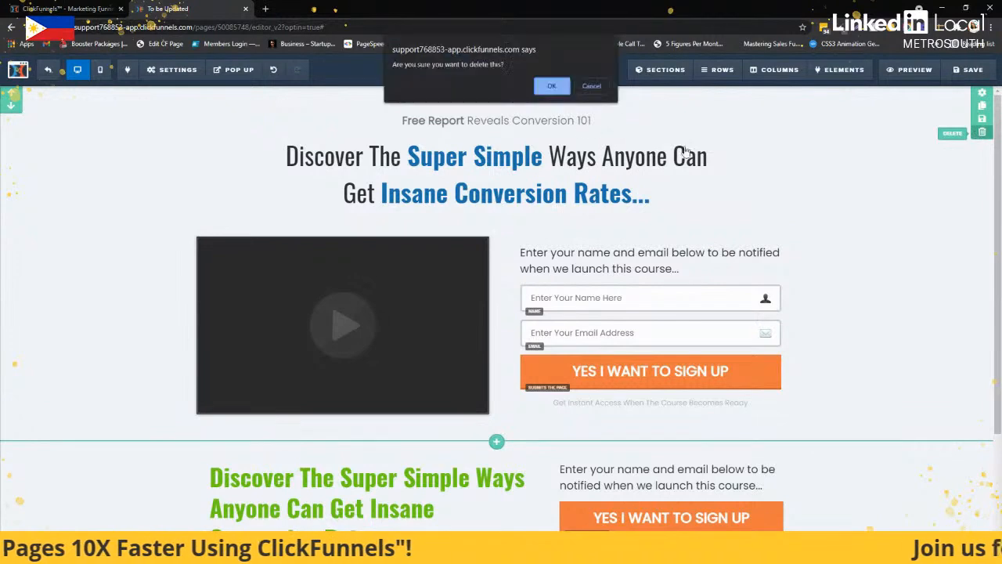
{"action": "key", "text": "Return"}
{"action": "left_click", "coordinate": [982, 131]}
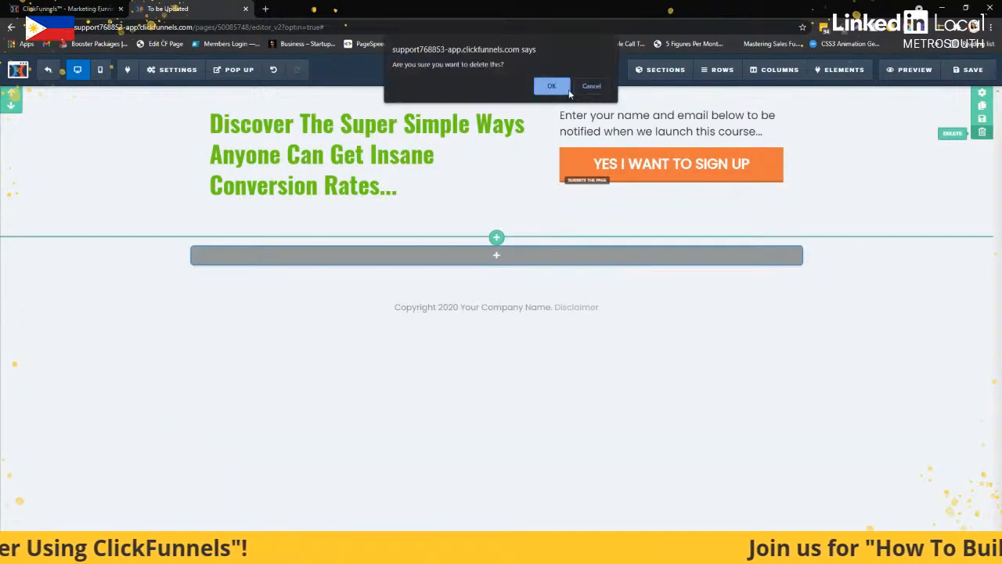
{"action": "left_click", "coordinate": [548, 86]}
{"action": "left_click", "coordinate": [779, 171]}
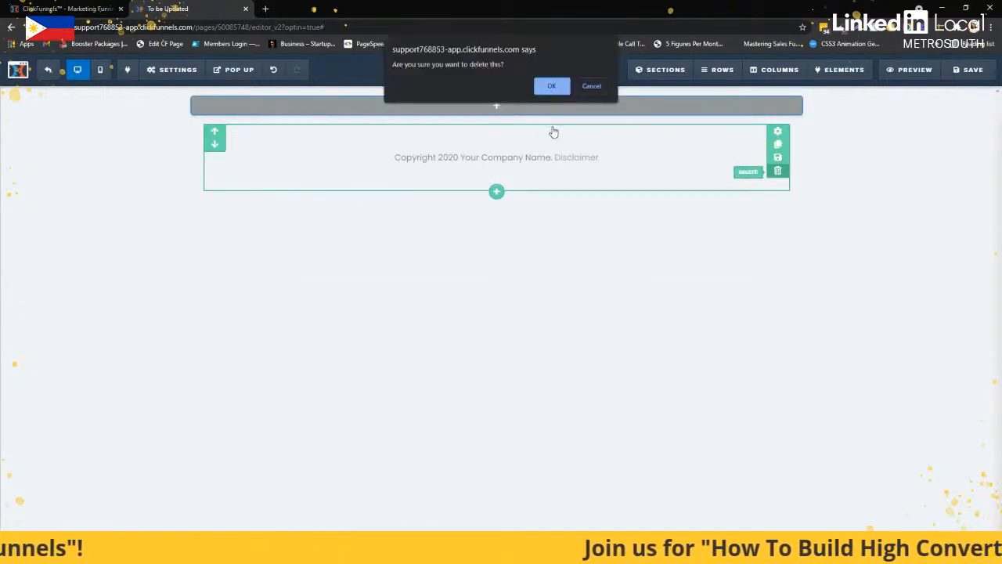
{"action": "left_click", "coordinate": [593, 87]}
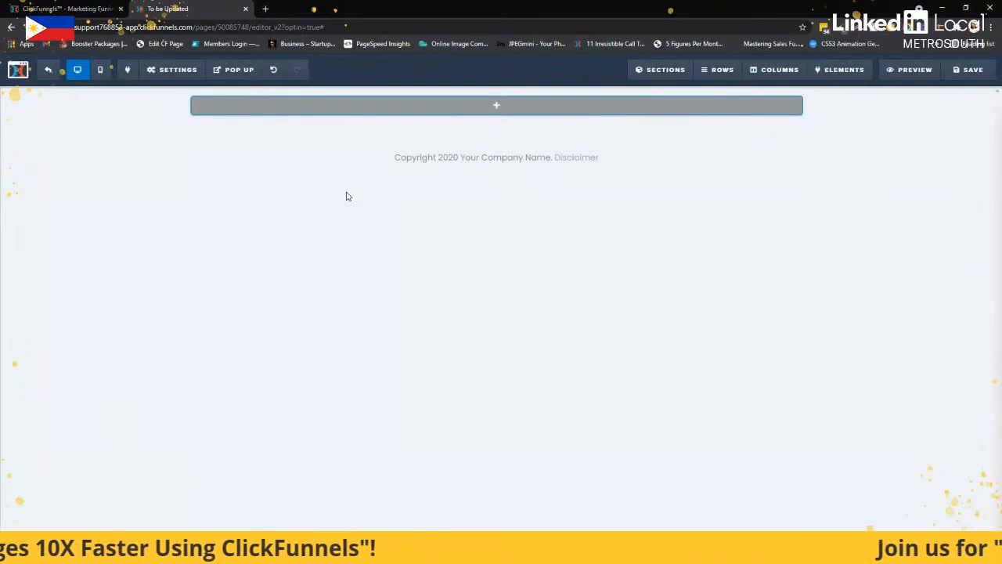
Add a one-column row to the empty section and place a Headline element in it
{"action": "left_click", "coordinate": [496, 105]}
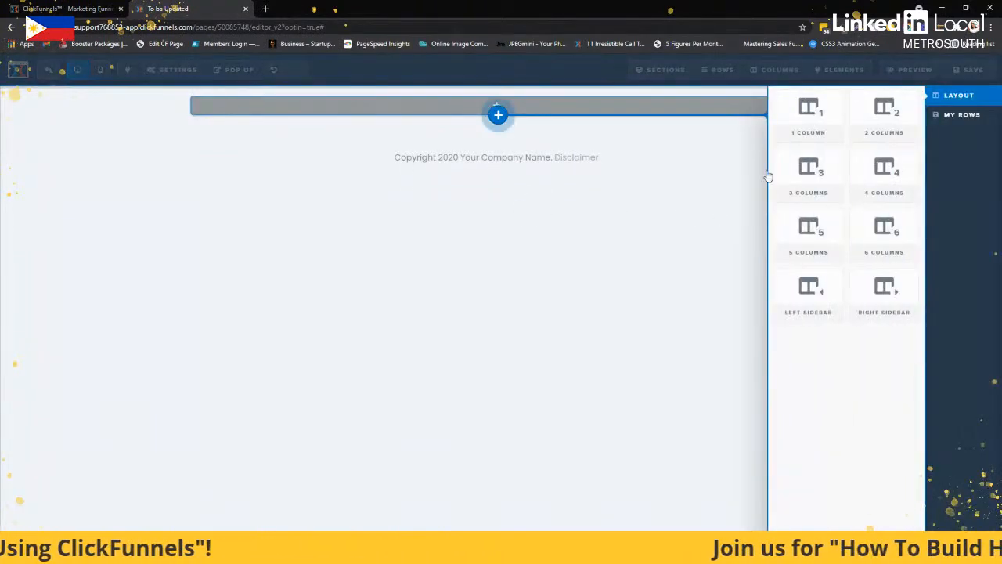
{"action": "left_click", "coordinate": [810, 133]}
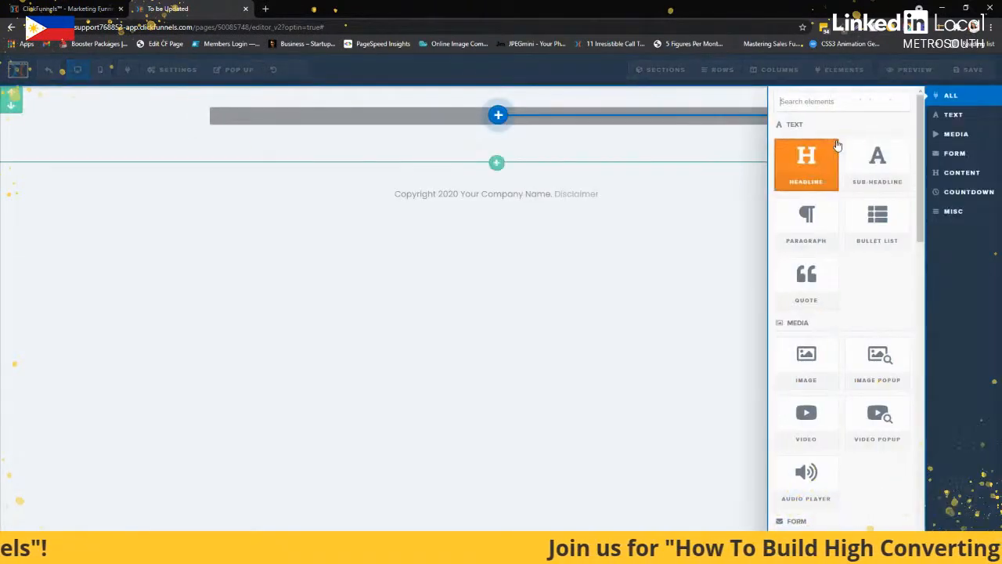
{"action": "left_click", "coordinate": [806, 165]}
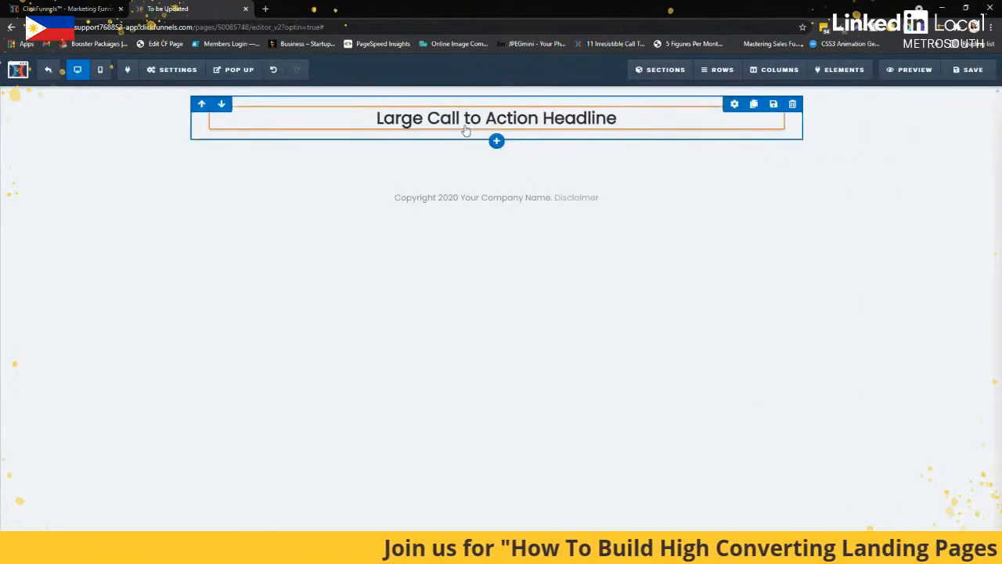
Add a two-column row below the headline and place an Image element in its first column
{"action": "left_click", "coordinate": [496, 141]}
{"action": "left_click", "coordinate": [885, 109]}
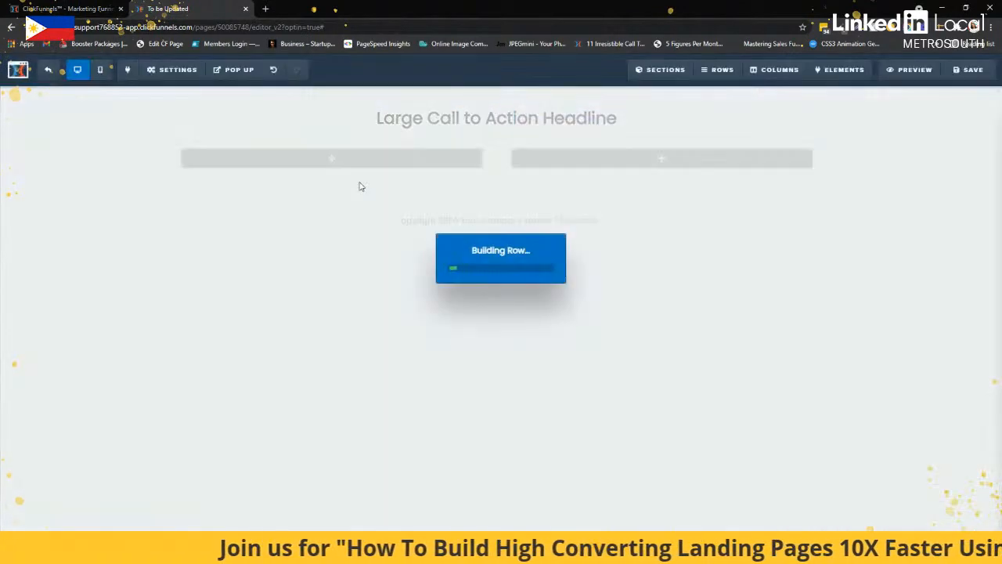
{"action": "left_click", "coordinate": [346, 158]}
{"action": "left_click", "coordinate": [783, 368]}
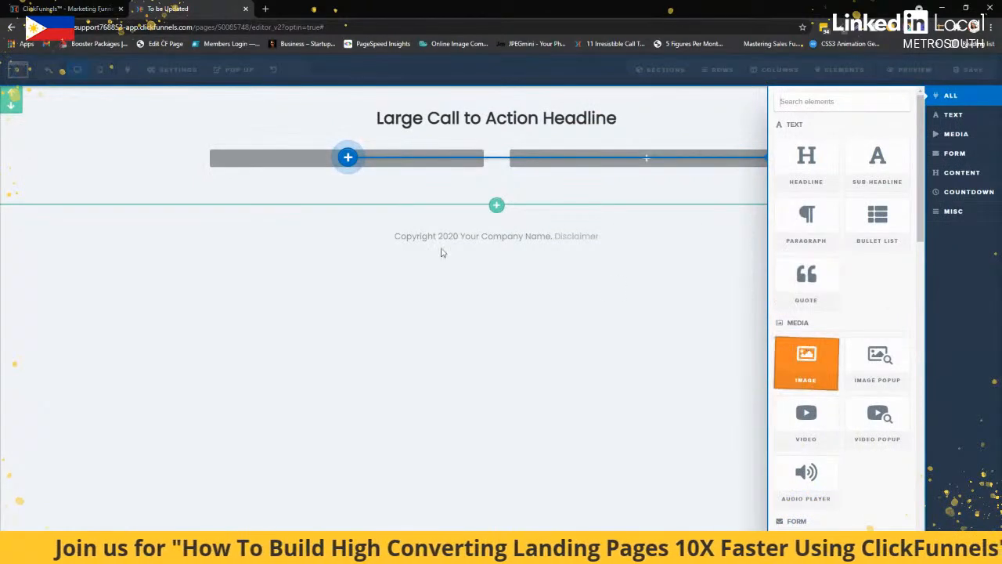
Add a Sub-Headline element to the empty column beside the image, with a Paragraph element beneath it
{"action": "left_click", "coordinate": [648, 159]}
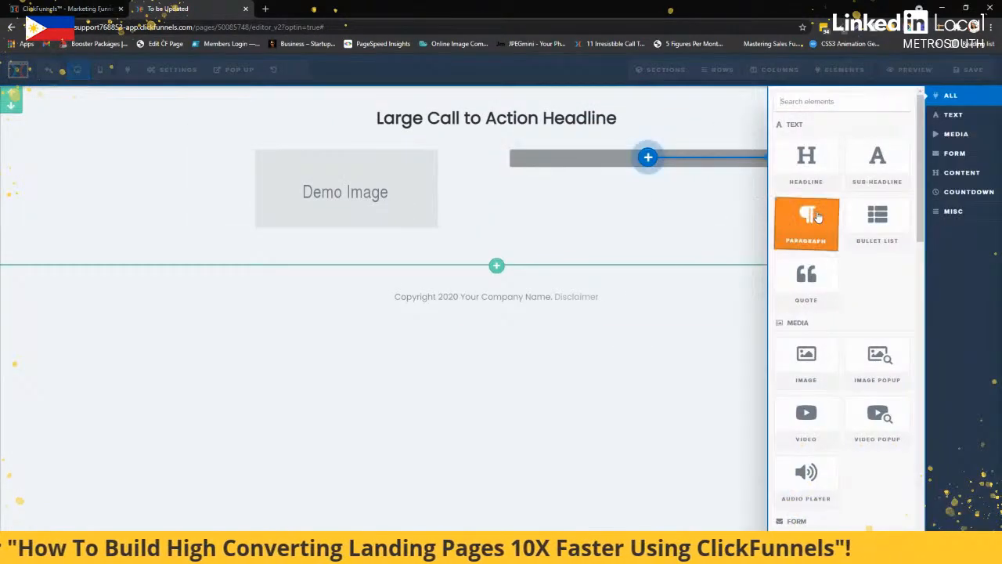
{"action": "left_click", "coordinate": [865, 180]}
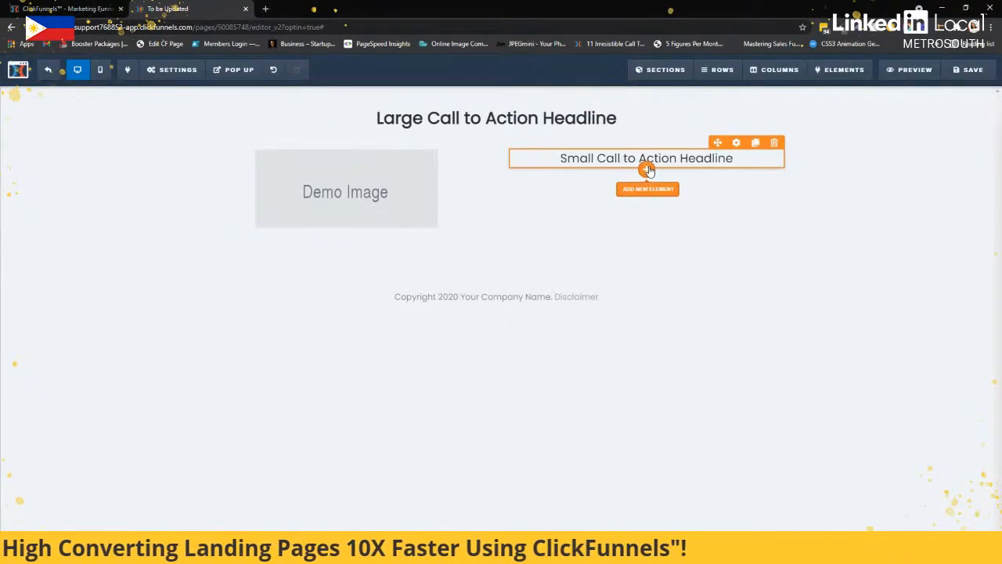
{"action": "left_click", "coordinate": [647, 172]}
{"action": "left_click", "coordinate": [833, 224]}
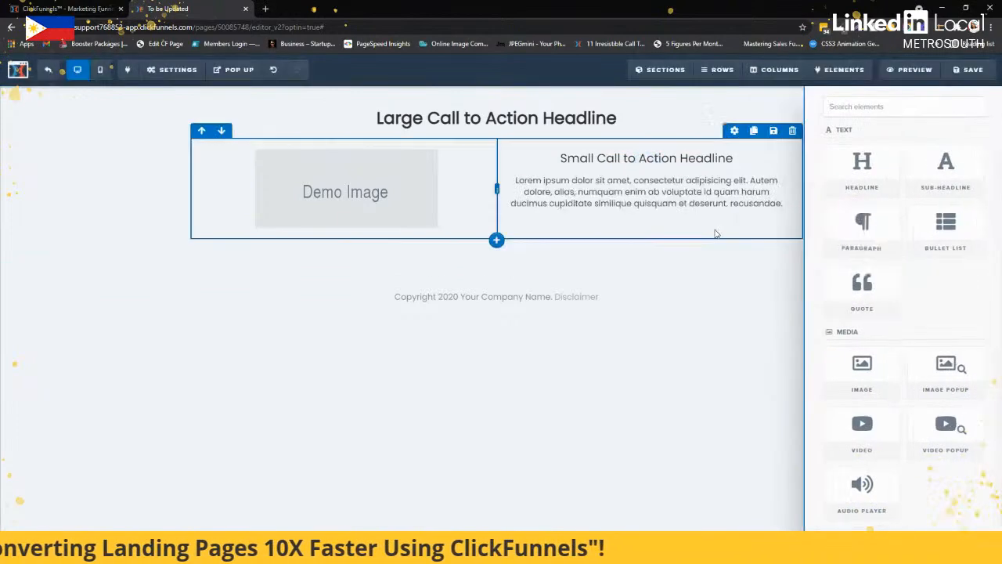
Add a Button element below the paragraph and reduce its top margin
{"action": "left_click", "coordinate": [646, 211]}
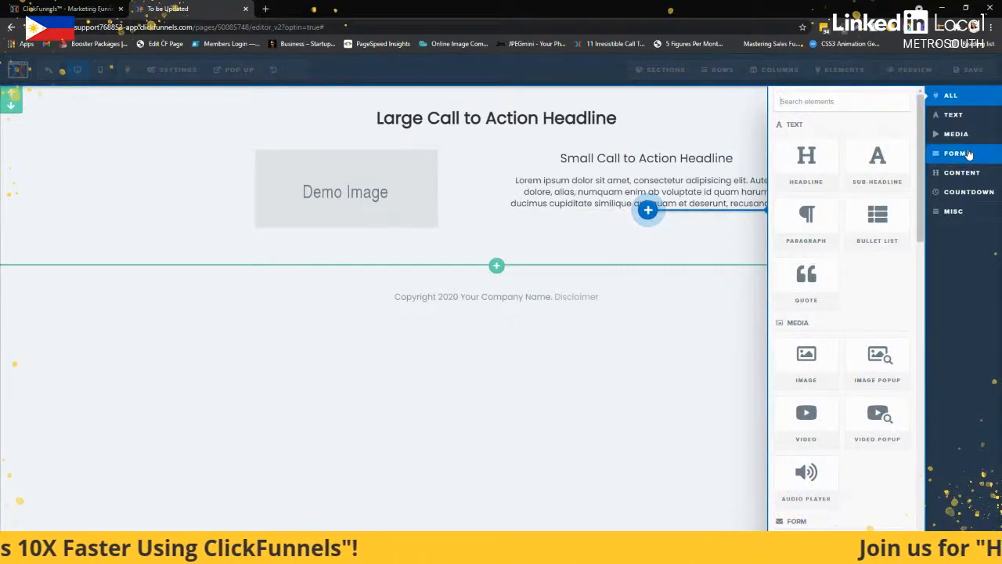
{"action": "left_click", "coordinate": [956, 152]}
{"action": "left_click", "coordinate": [965, 142]}
{"action": "left_click", "coordinate": [958, 152]}
{"action": "left_click", "coordinate": [821, 166]}
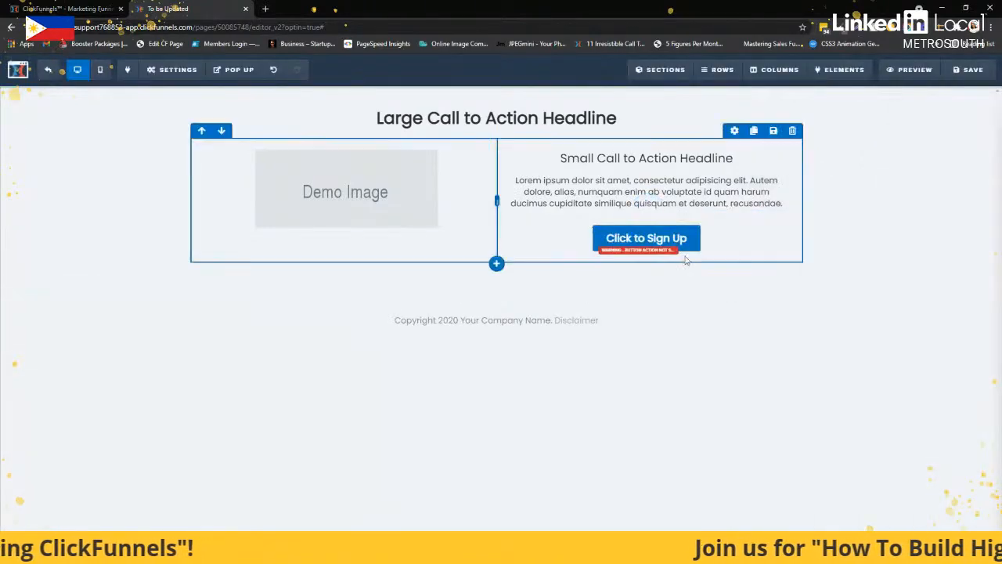
{"action": "left_click", "coordinate": [738, 227]}
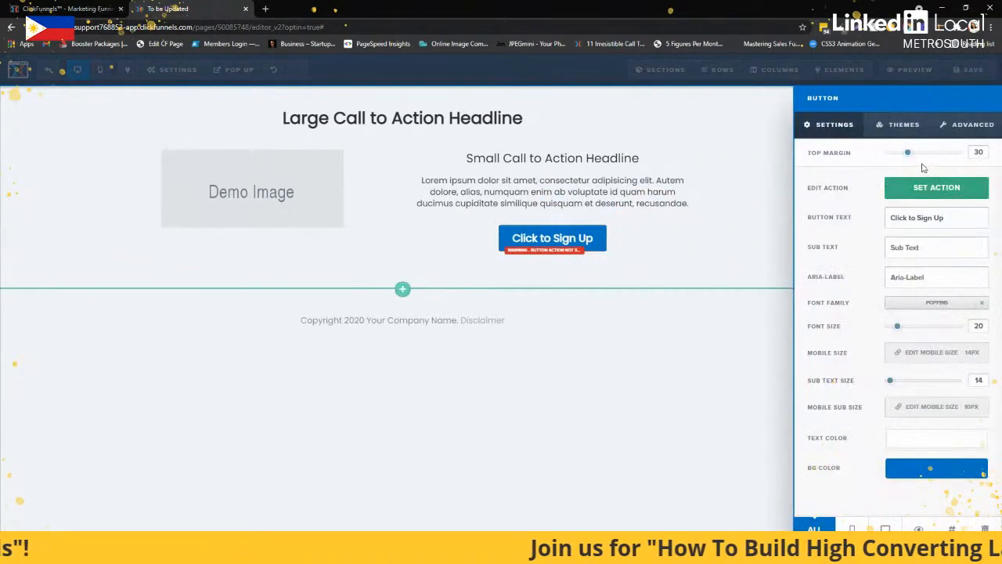
{"action": "left_click", "coordinate": [747, 193]}
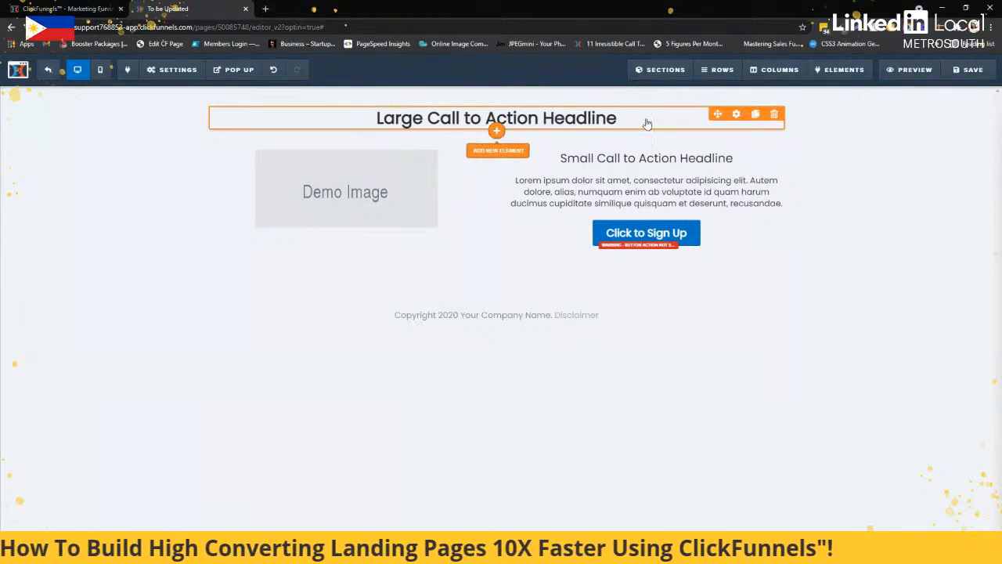
Add a second Headline element below the main headline and change its text to "This is My Headline"
{"action": "left_click", "coordinate": [497, 135]}
{"action": "left_click", "coordinate": [811, 162]}
{"action": "triple_click", "coordinate": [611, 149]}
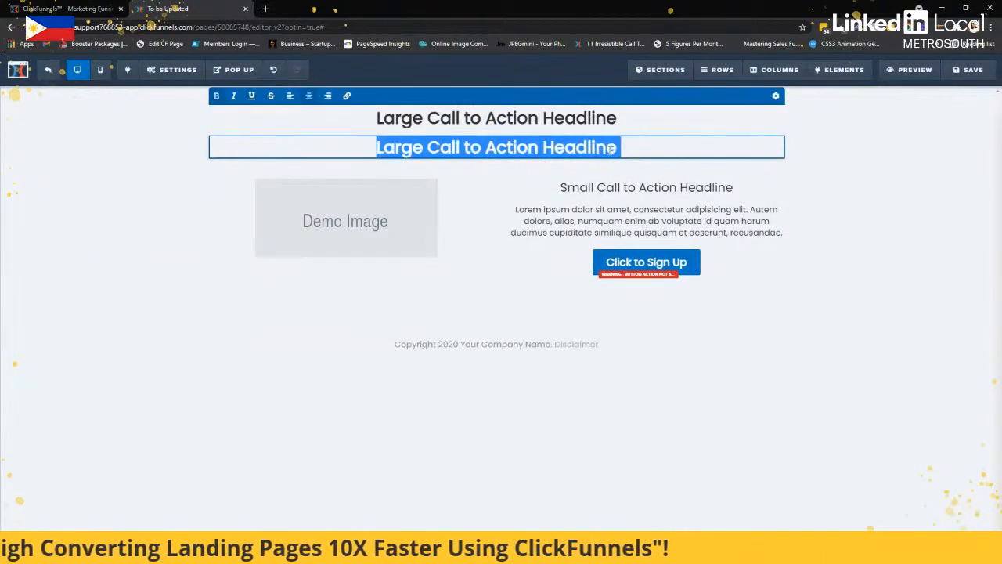
{"action": "type", "text": "This is My"}
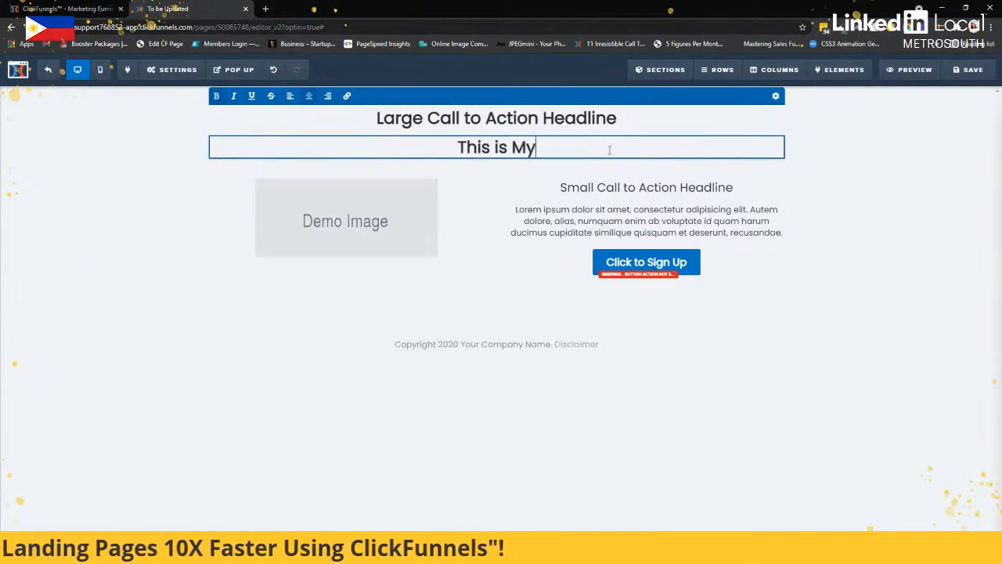
{"action": "type", "text": " Headline"}
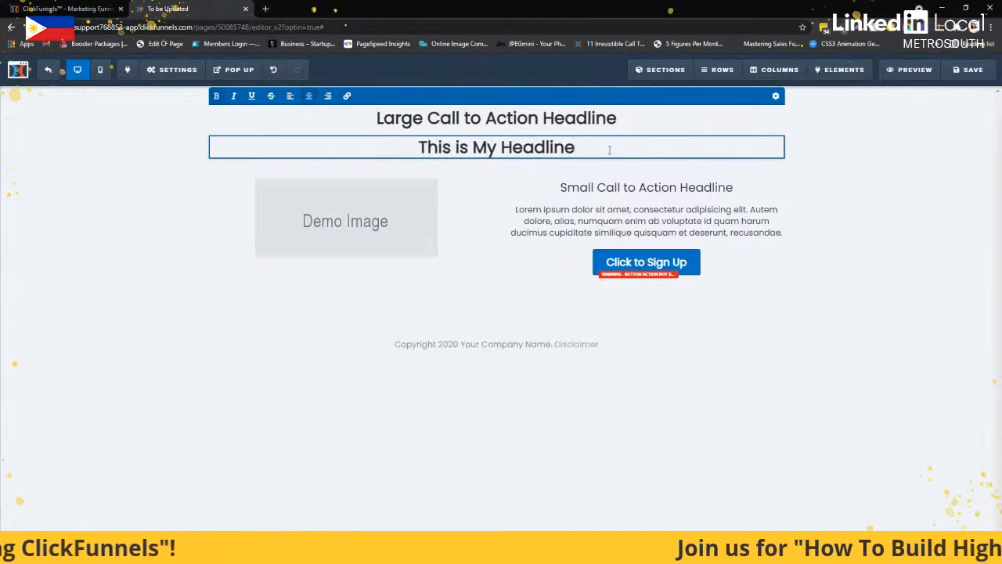
{"action": "left_click", "coordinate": [632, 185]}
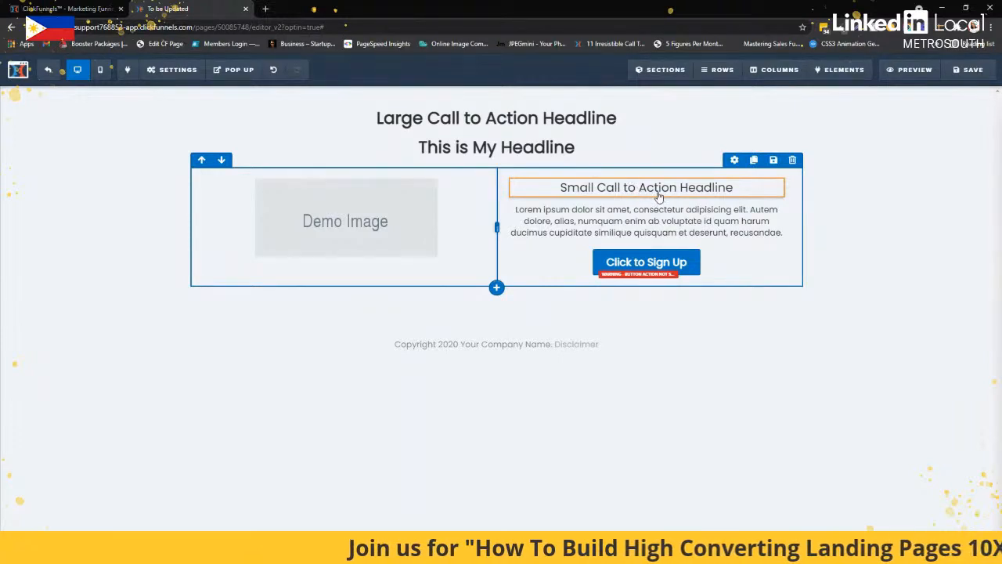
{"action": "left_click", "coordinate": [659, 192]}
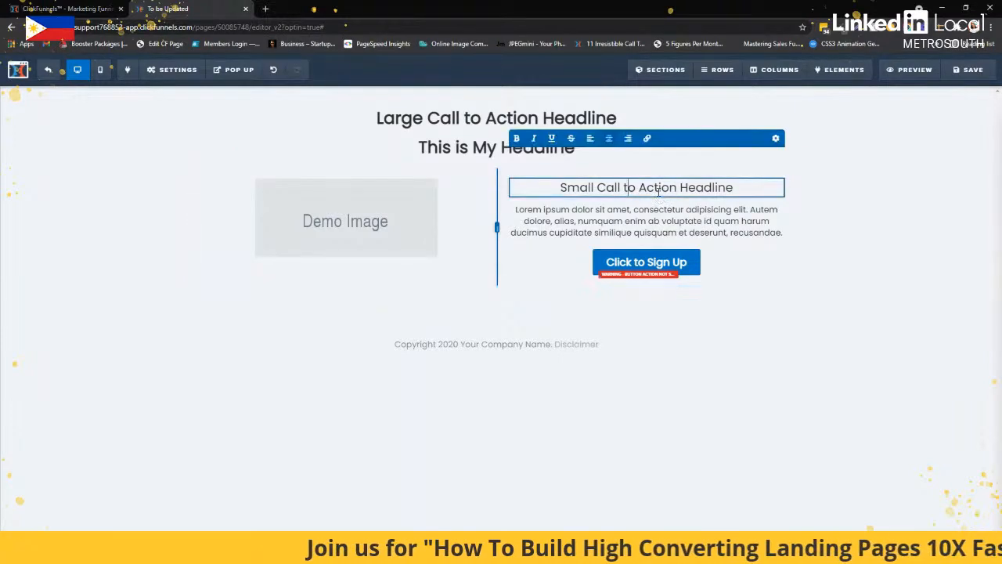
{"action": "left_click", "coordinate": [629, 232]}
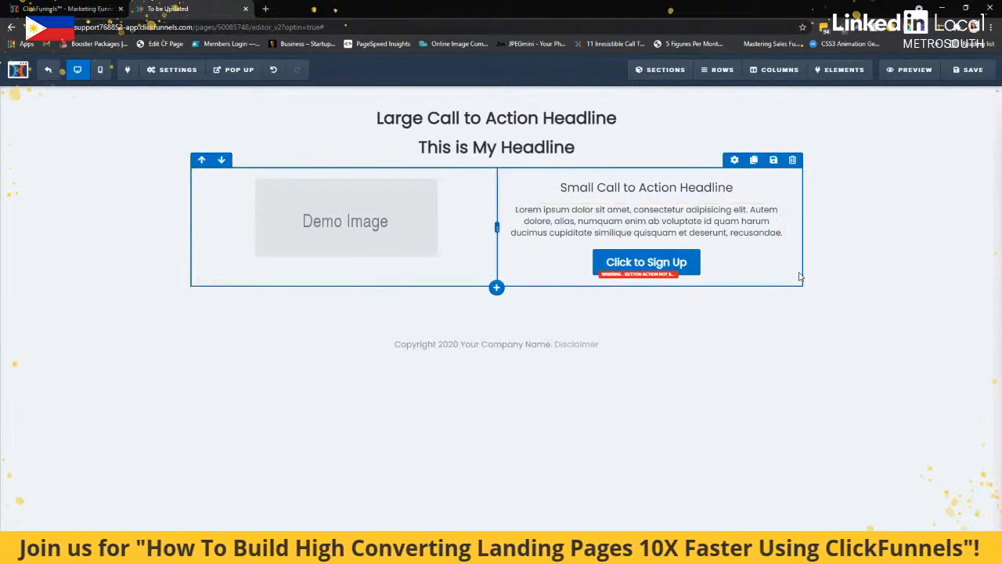
{"action": "left_click", "coordinate": [725, 259]}
{"action": "left_click", "coordinate": [710, 256]}
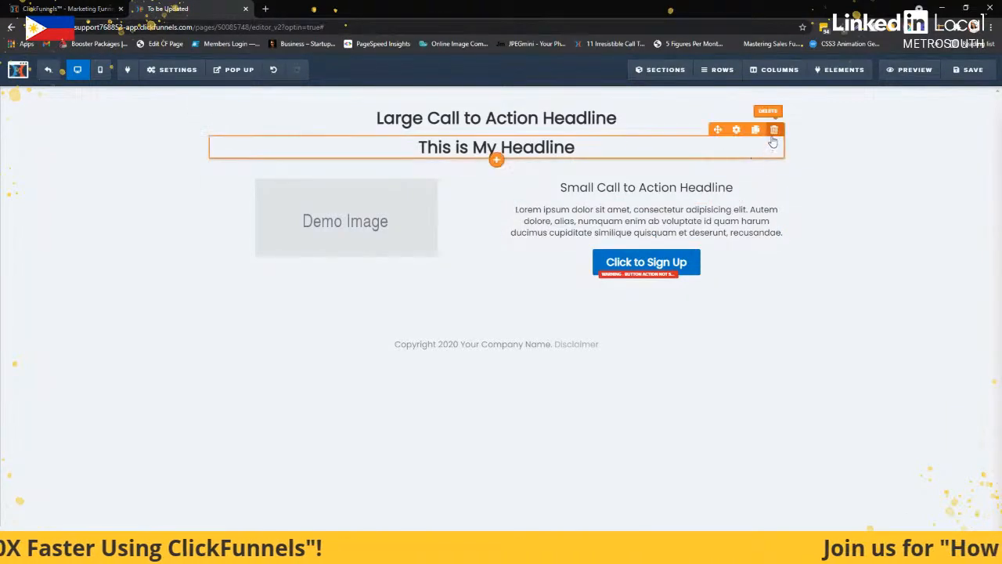
Delete the "This is My Headline" element and confirm the deletion
{"action": "left_click", "coordinate": [773, 130]}
{"action": "left_click", "coordinate": [552, 86]}
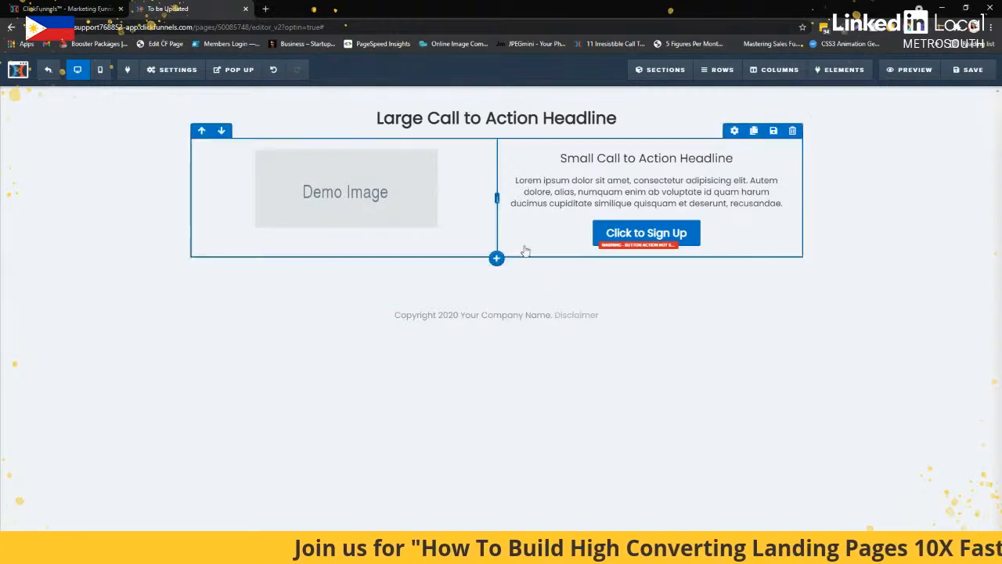
Add a one-column row below the two-column row and move a clone of the main headline into it
{"action": "left_click", "coordinate": [496, 278]}
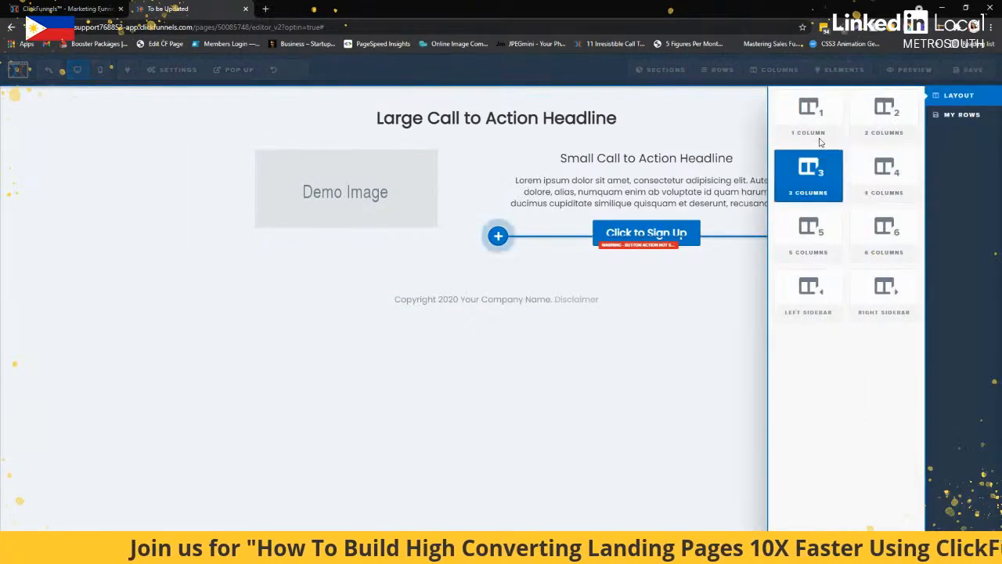
{"action": "left_click", "coordinate": [798, 126]}
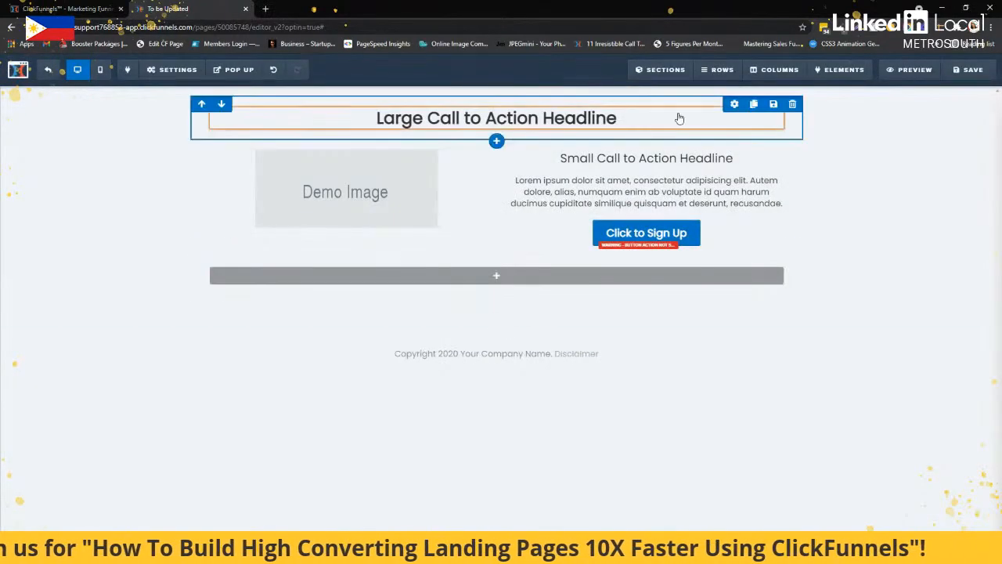
{"action": "left_click", "coordinate": [755, 115]}
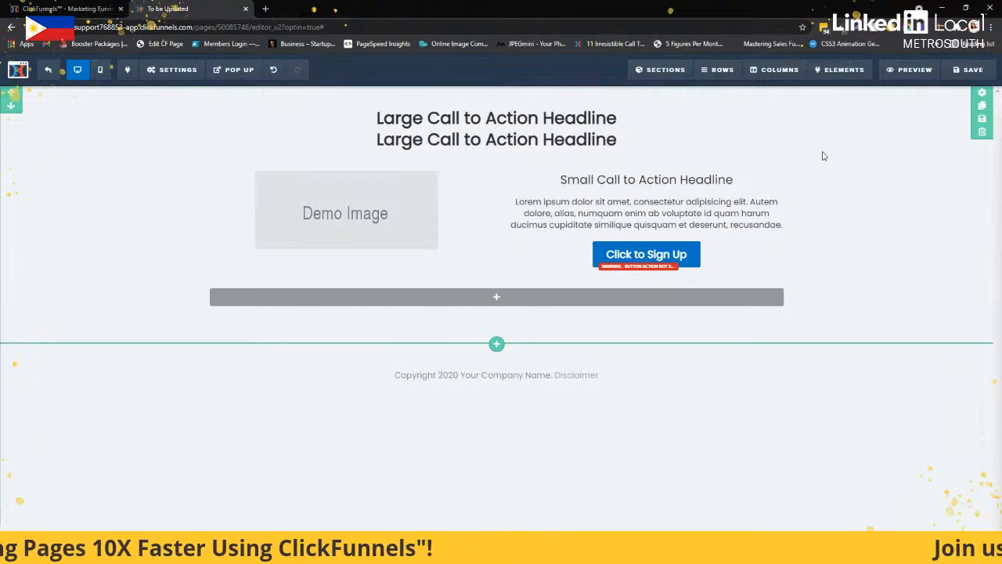
{"action": "left_click_drag", "start_coordinate": [501, 139], "coordinate": [522, 283]}
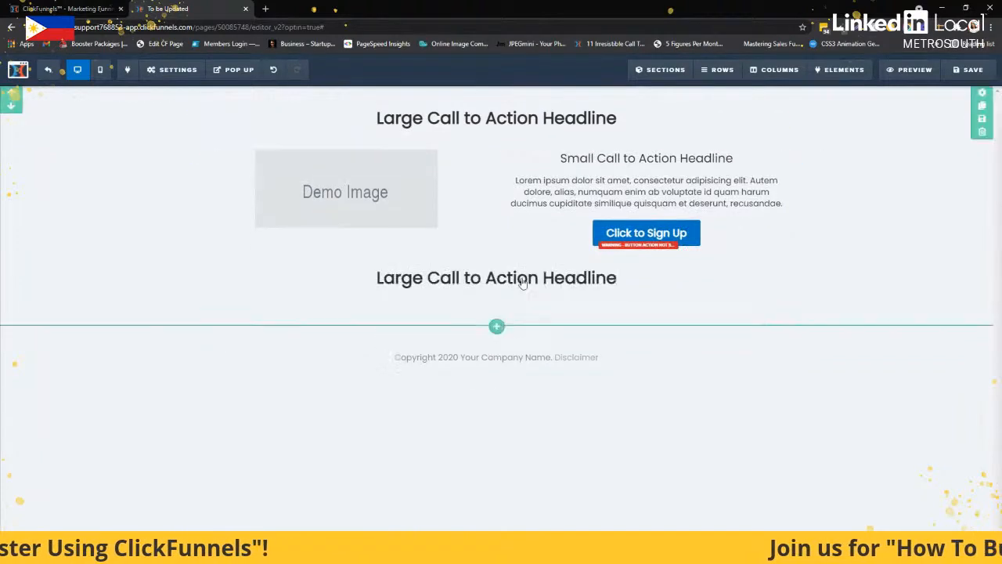
Clone the demo image and move the copy below the headline in the new one-column row
{"action": "mouse_move", "coordinate": [405, 189]}
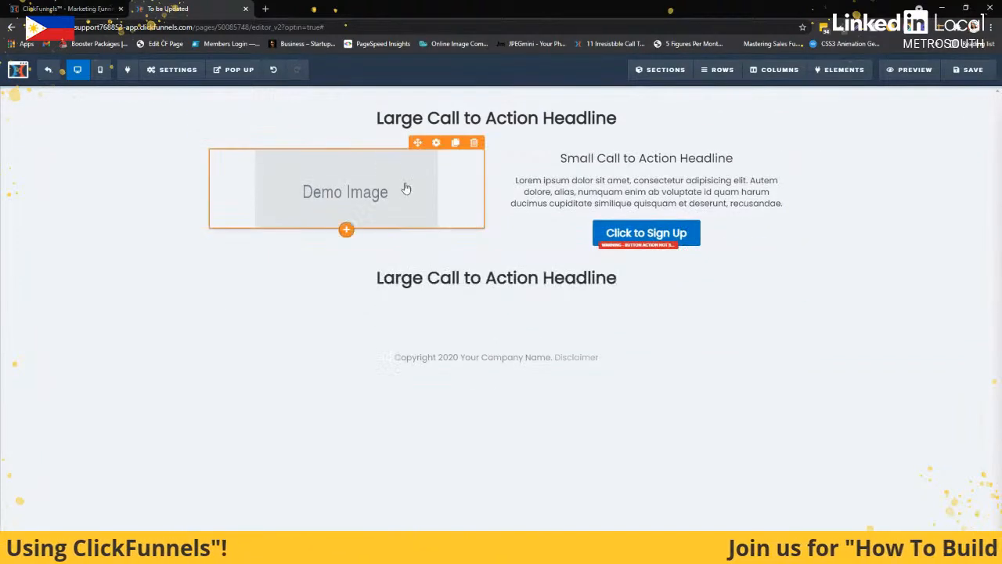
{"action": "left_click", "coordinate": [456, 143]}
{"action": "mouse_move", "coordinate": [367, 253]}
{"action": "left_mouse_down"}
{"action": "mouse_move", "coordinate": [530, 355]}
{"action": "mouse_move", "coordinate": [530, 345]}
{"action": "left_mouse_up"}
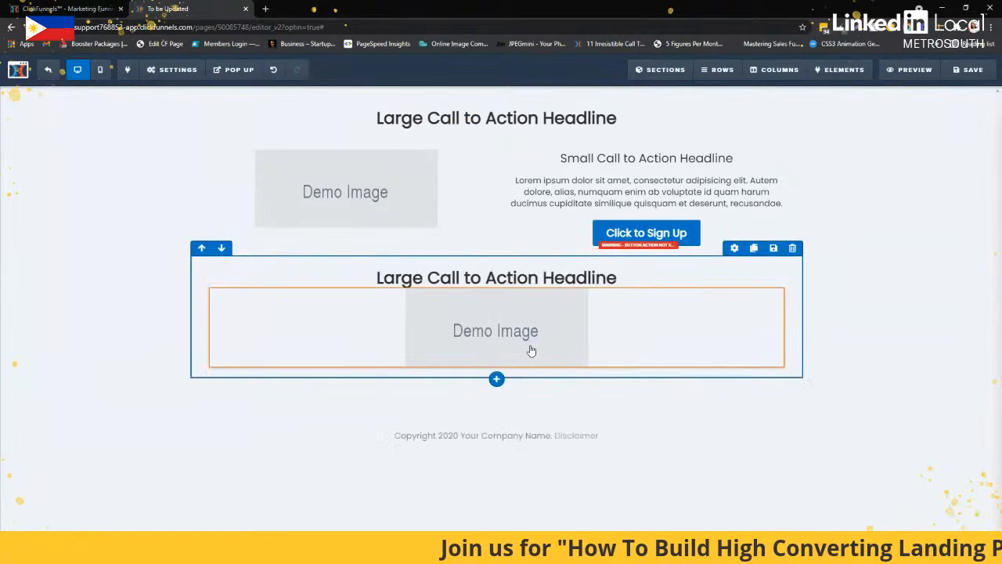
Increase the top margin of the cloned demo image to separate it from the headline above
{"action": "left_click", "coordinate": [736, 281]}
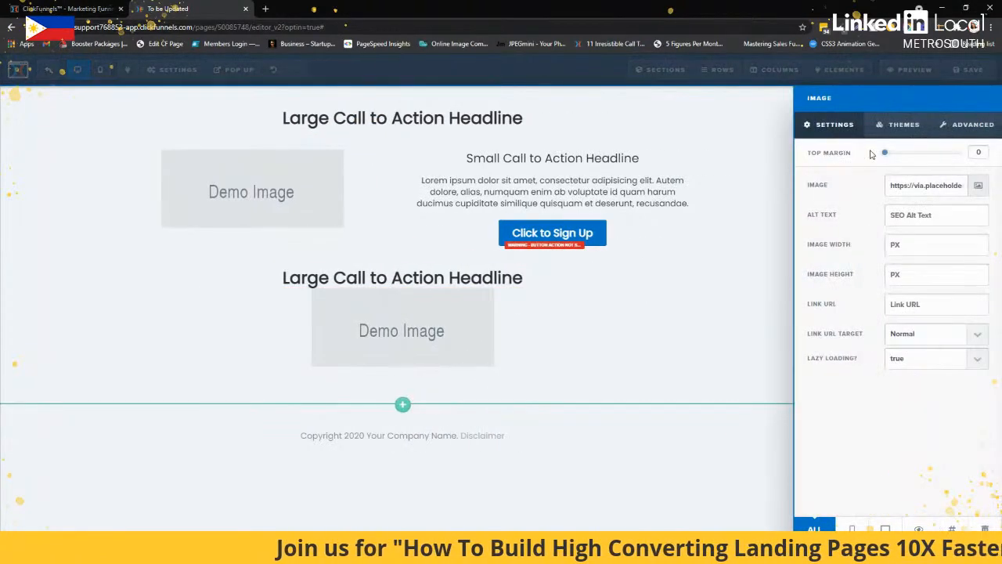
{"action": "left_click_drag", "start_coordinate": [886, 155], "coordinate": [906, 155]}
{"action": "left_click", "coordinate": [580, 334]}
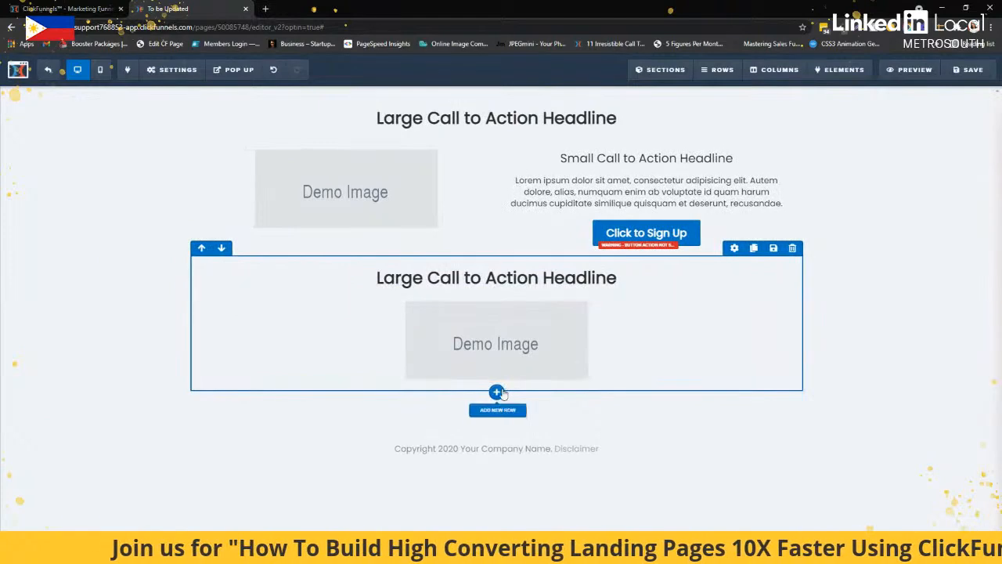
Add a three-column row below the lower demo image and place a copy of the Lorem ipsum paragraph in each column
{"action": "left_click", "coordinate": [498, 392]}
{"action": "left_click", "coordinate": [792, 167]}
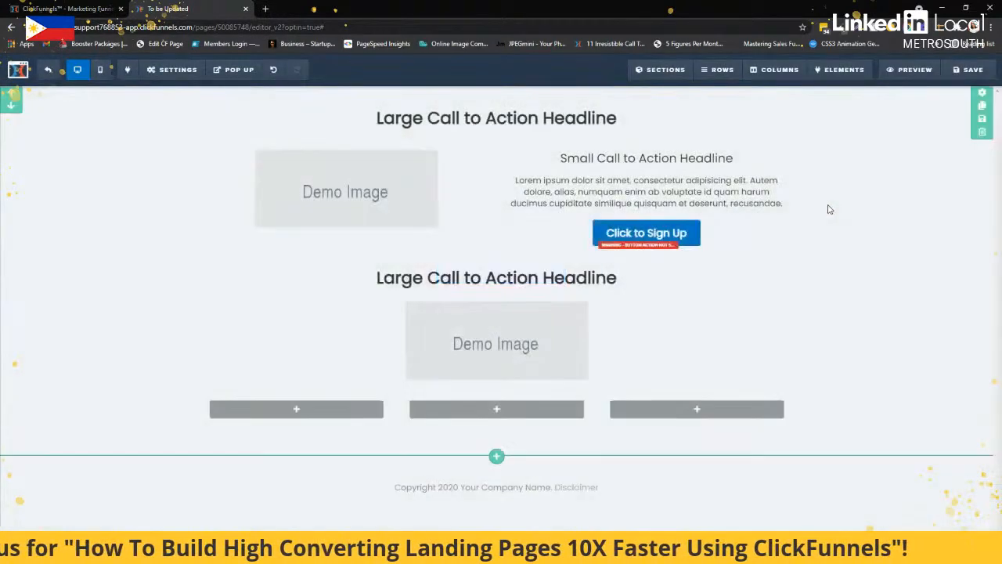
{"action": "left_click", "coordinate": [756, 169]}
{"action": "left_click_drag", "start_coordinate": [718, 211], "coordinate": [256, 467]}
{"action": "scroll", "coordinate": [257, 470], "scroll_direction": "down", "scroll_amount": 1}
{"action": "left_click", "coordinate": [354, 377]}
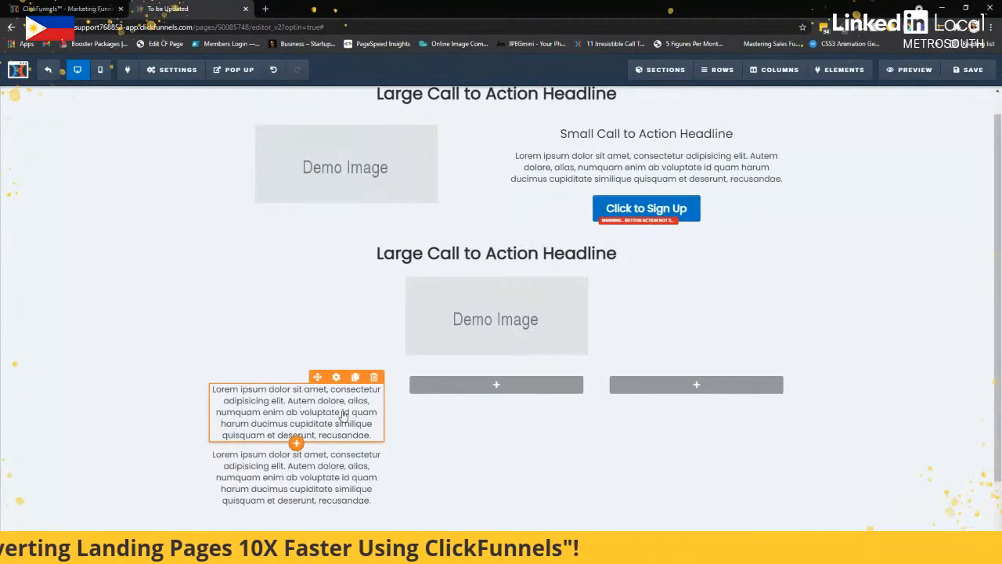
{"action": "mouse_move", "coordinate": [342, 416]}
{"action": "left_mouse_down"}
{"action": "mouse_move", "coordinate": [500, 432]}
{"action": "mouse_move", "coordinate": [653, 353]}
{"action": "mouse_move", "coordinate": [657, 414]}
{"action": "left_mouse_up"}
{"action": "left_click", "coordinate": [557, 392]}
Add a one-column row below the three text columns with a cloned "Click to Sign Up" button in it, and save the page
{"action": "left_click", "coordinate": [495, 454]}
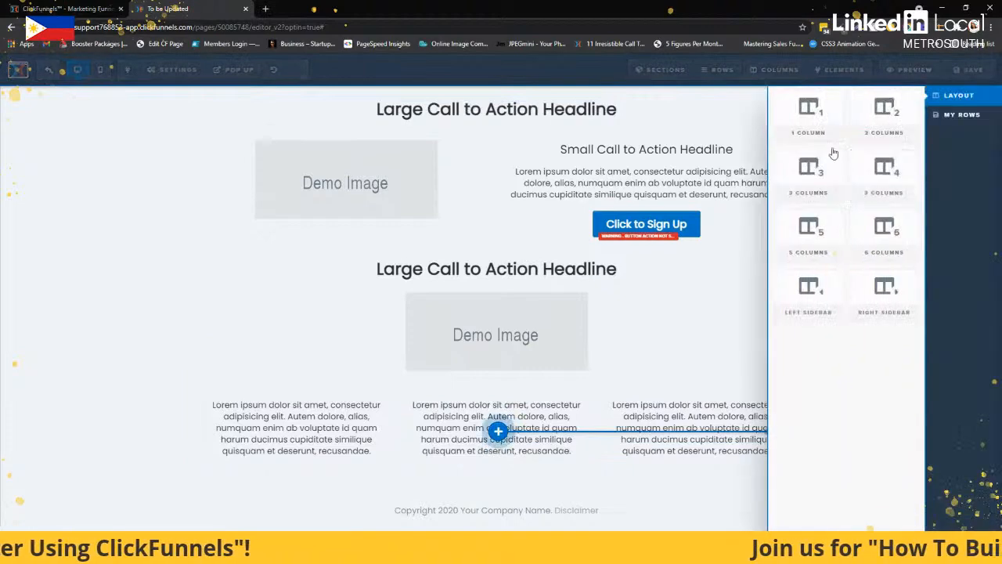
{"action": "left_click", "coordinate": [831, 150]}
{"action": "left_click", "coordinate": [756, 208]}
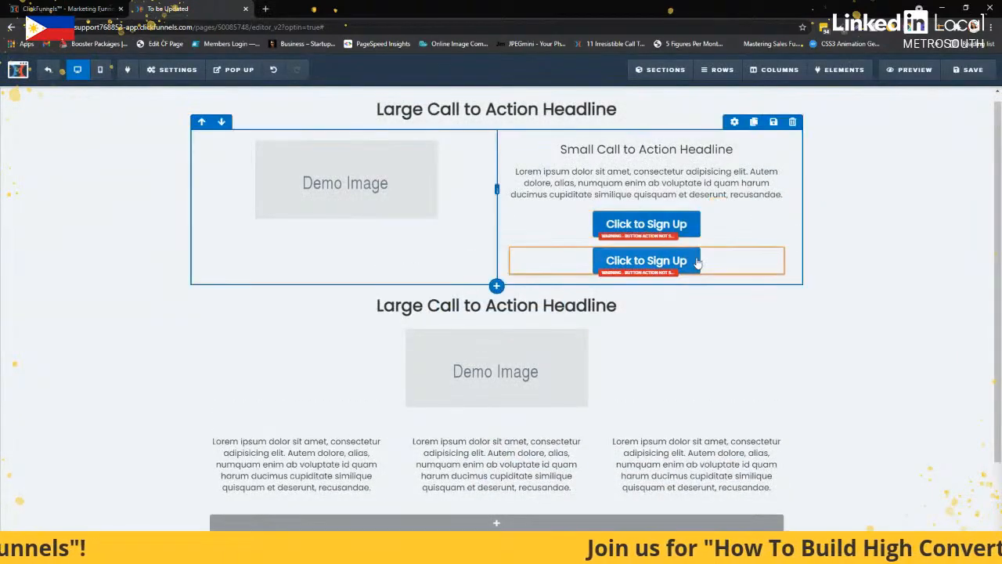
{"action": "scroll", "coordinate": [696, 261], "scroll_direction": "down", "scroll_amount": 1}
{"action": "left_click_drag", "start_coordinate": [497, 481], "coordinate": [501, 446]}
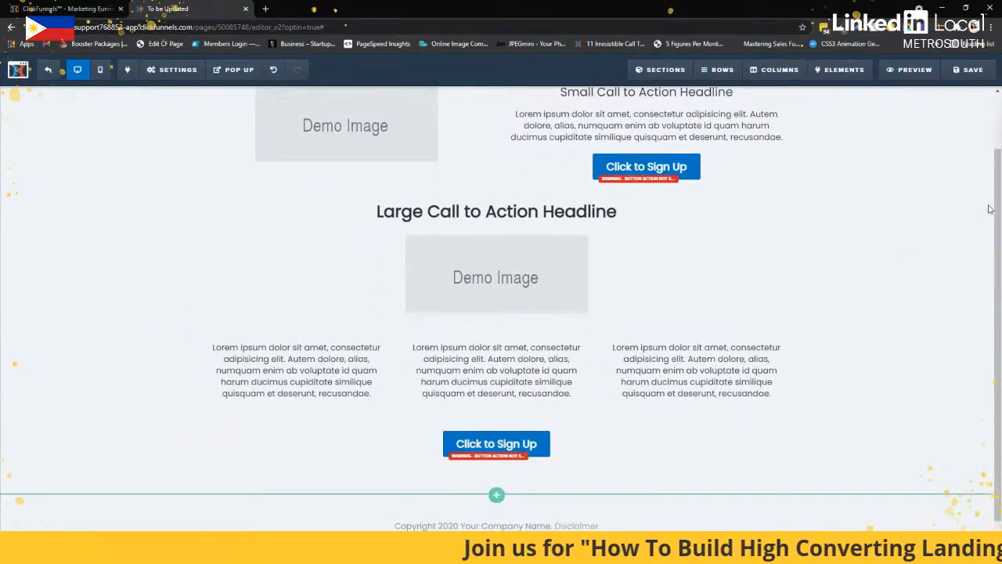
{"action": "left_click", "coordinate": [974, 76]}
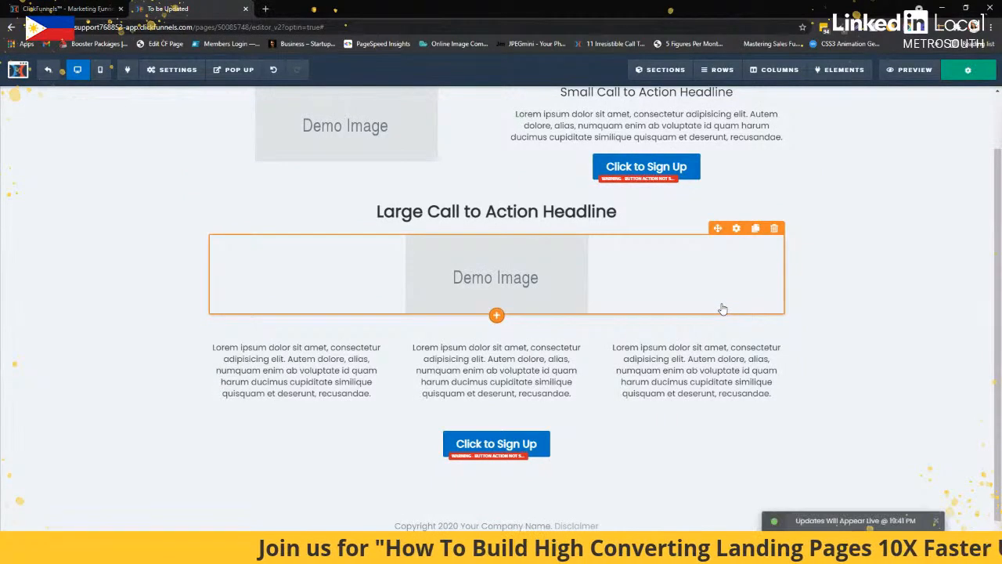
{"action": "scroll", "coordinate": [722, 310], "scroll_direction": "up", "scroll_amount": 1}
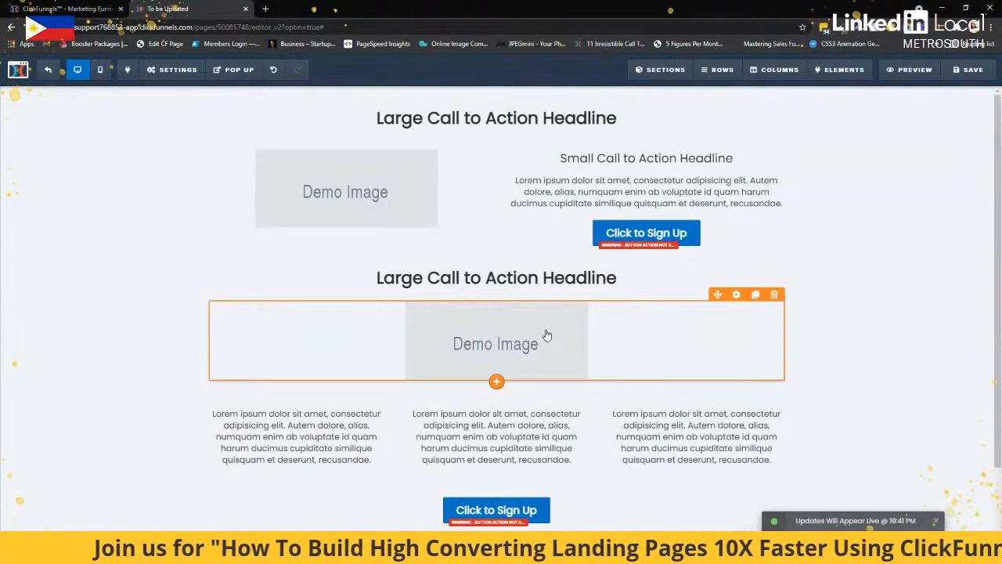
Switch to the presentation, advance to point 6 of the 8 Point ClickFunnels System, and return to the page editor
{"action": "key", "text": "alt+Tab"}
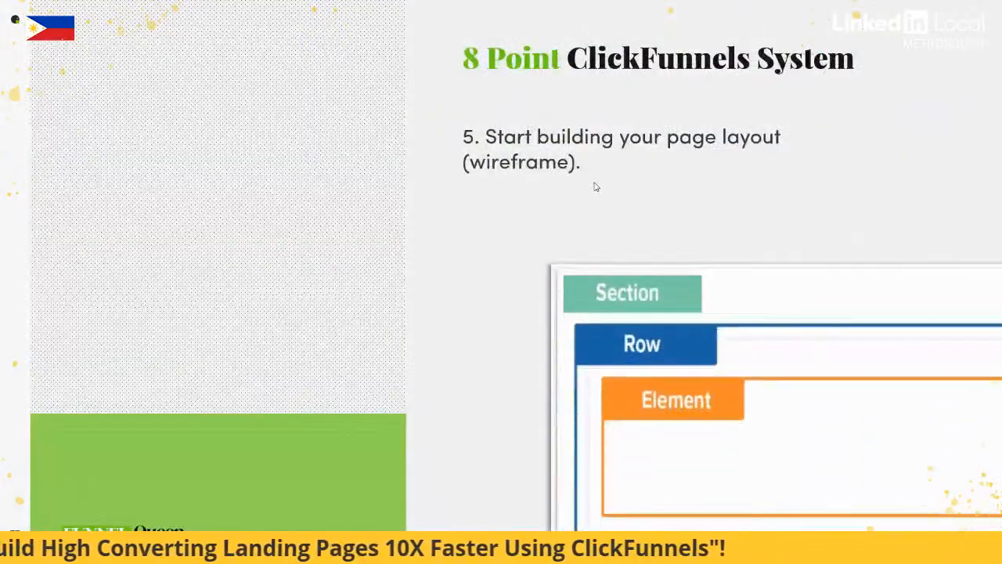
{"action": "left_click", "coordinate": [595, 186]}
{"action": "left_click", "coordinate": [596, 187]}
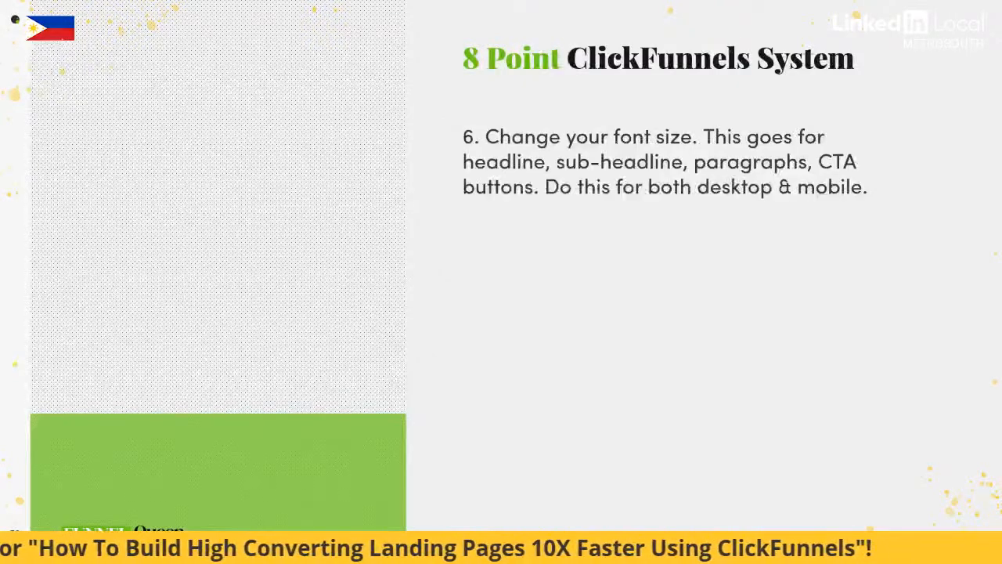
{"action": "key", "text": "alt+Tab"}
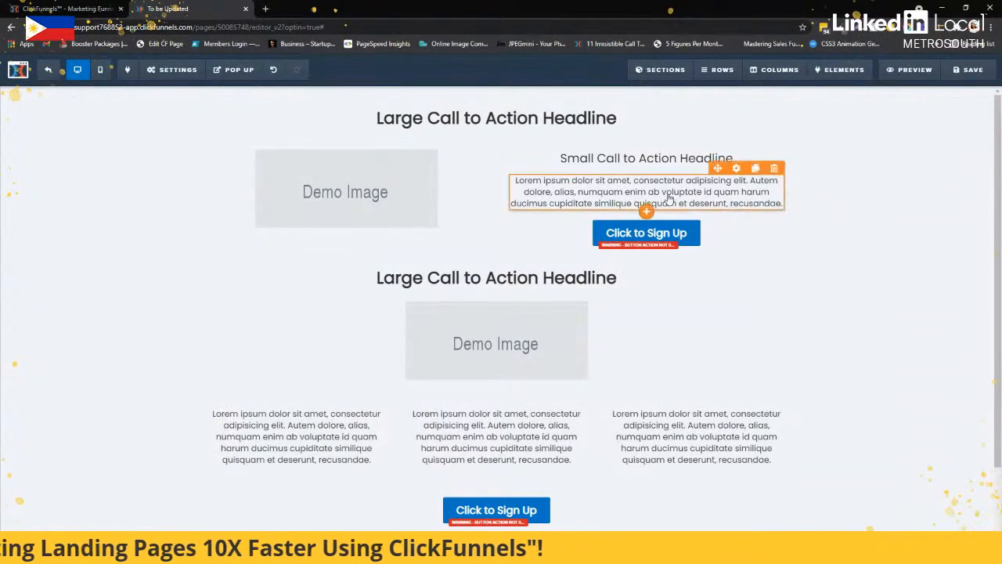
Open the font selection for the top headline and browse the full list of Google fonts without choosing one
{"action": "left_click", "coordinate": [738, 123]}
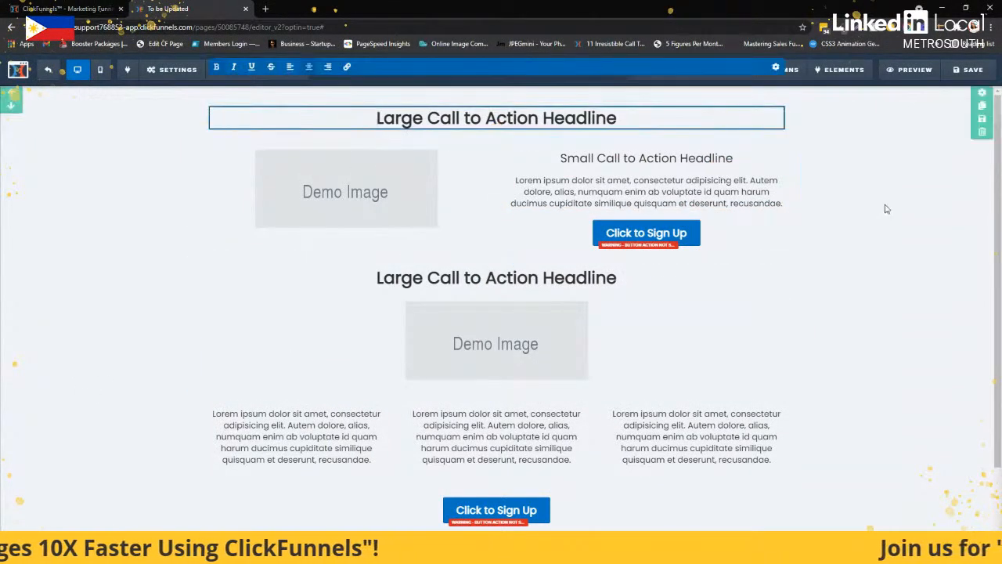
{"action": "left_click", "coordinate": [812, 142]}
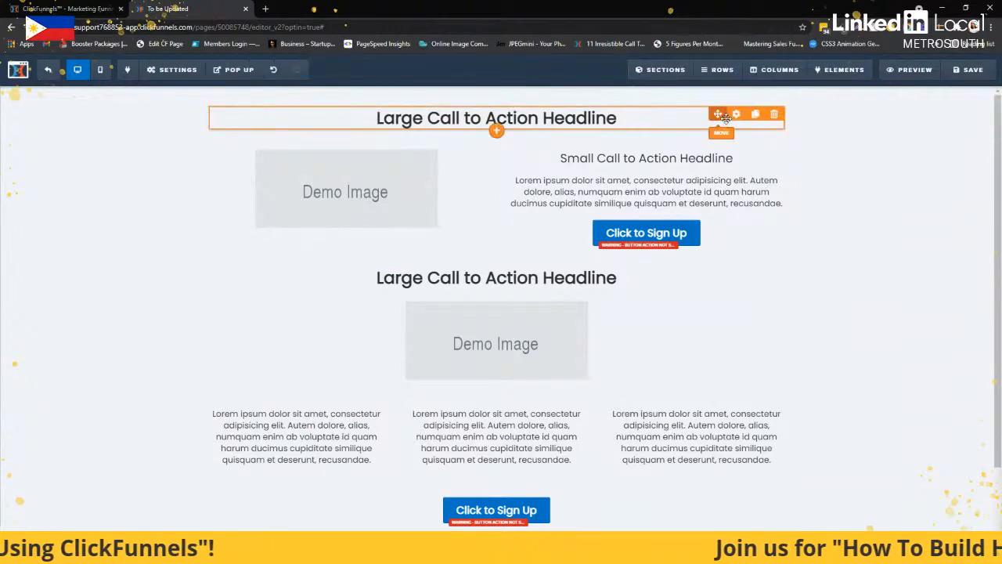
{"action": "left_click", "coordinate": [737, 115]}
{"action": "left_click", "coordinate": [899, 185]}
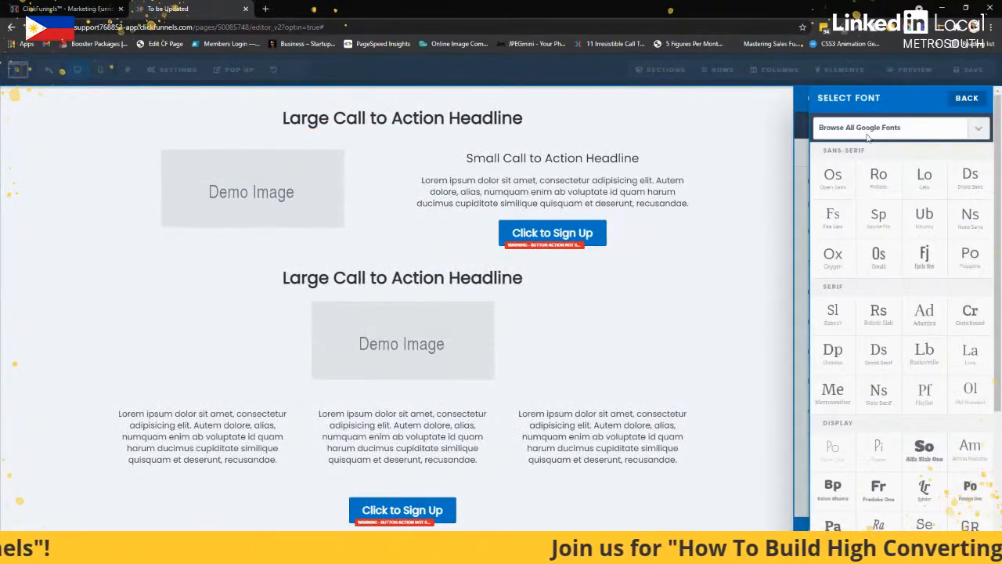
{"action": "left_click", "coordinate": [900, 127]}
{"action": "scroll", "coordinate": [978, 168], "scroll_direction": "down", "scroll_amount": 10}
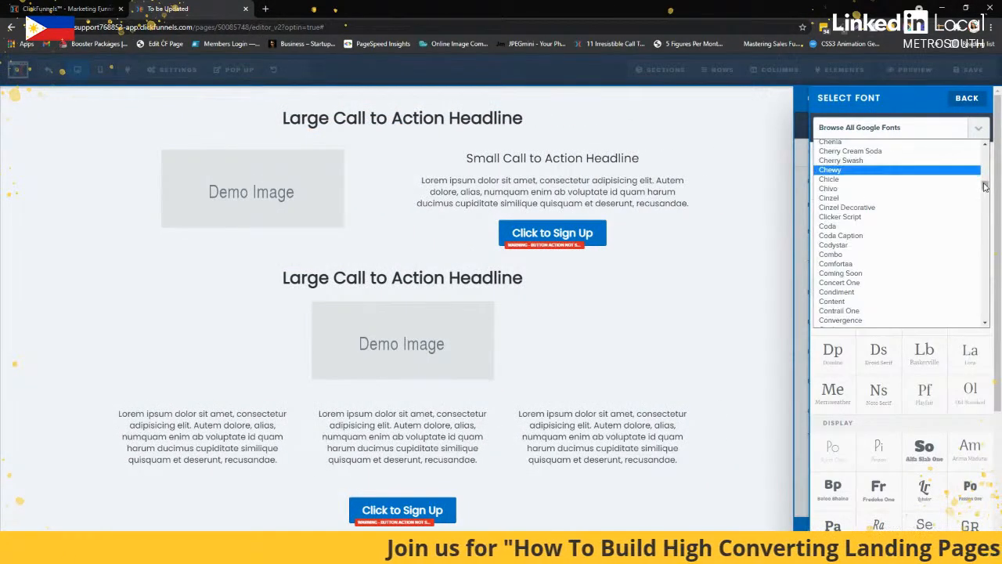
{"action": "scroll", "coordinate": [984, 169], "scroll_direction": "down", "scroll_amount": 20}
{"action": "left_click_drag", "start_coordinate": [983, 255], "coordinate": [984, 150]}
{"action": "left_click", "coordinate": [681, 144]}
{"action": "left_click", "coordinate": [680, 143]}
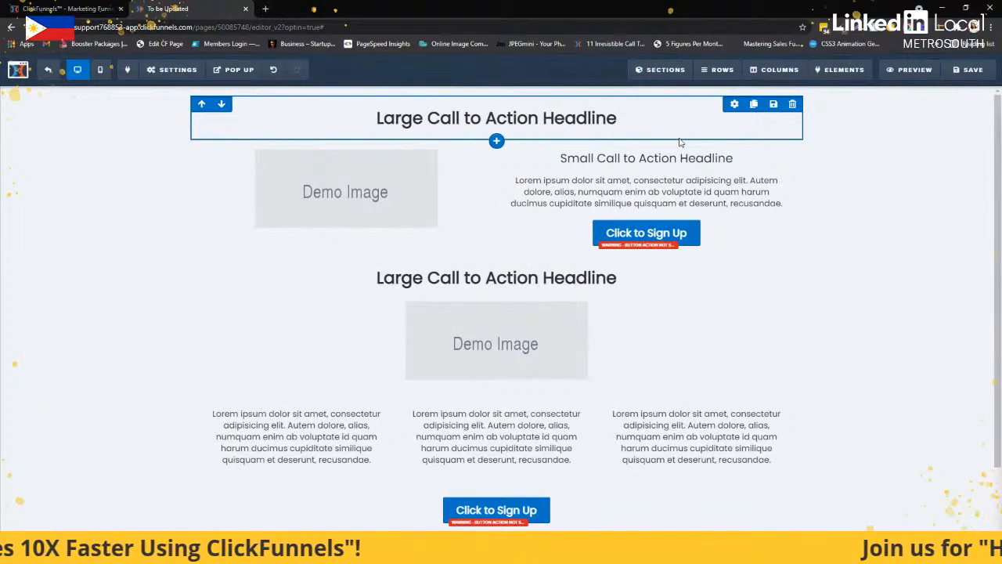
{"action": "left_click", "coordinate": [221, 553]}
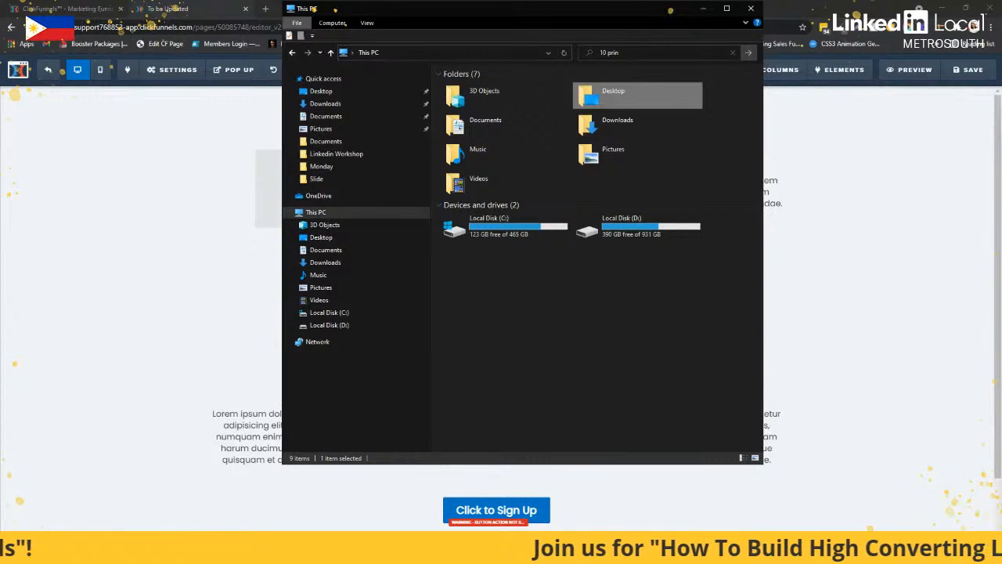
{"action": "left_click", "coordinate": [221, 553]}
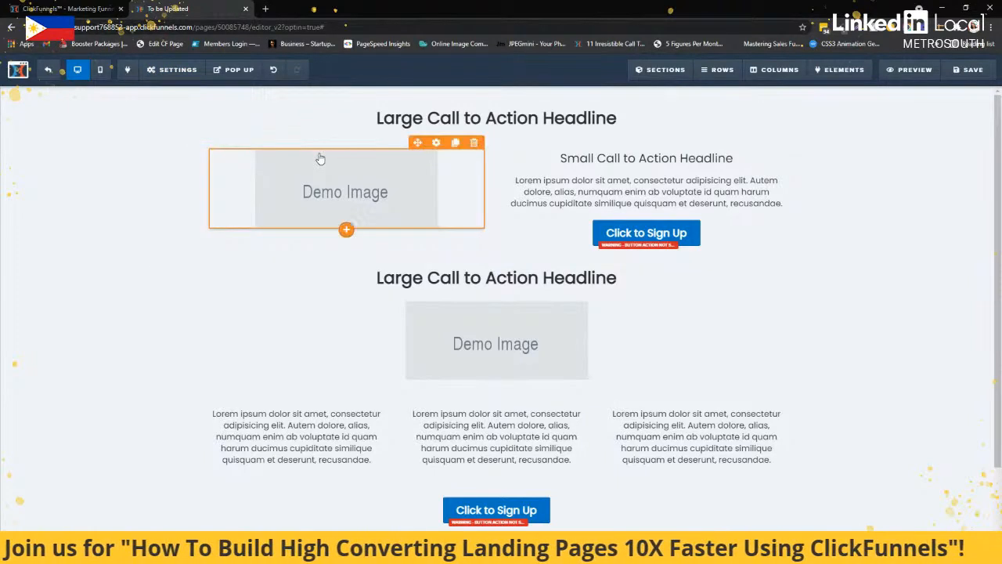
{"action": "mouse_move", "coordinate": [184, 79]}
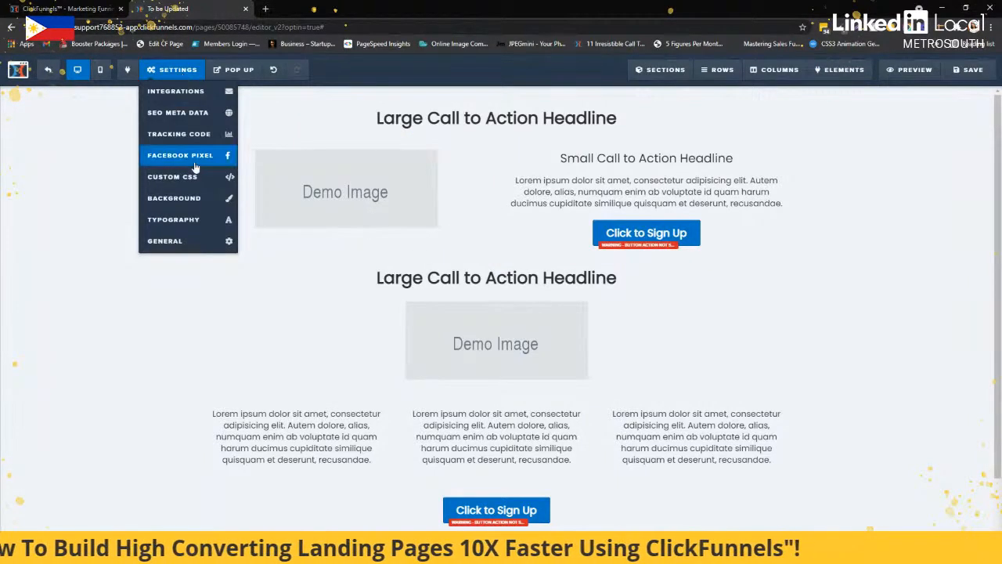
{"action": "left_click", "coordinate": [173, 176]}
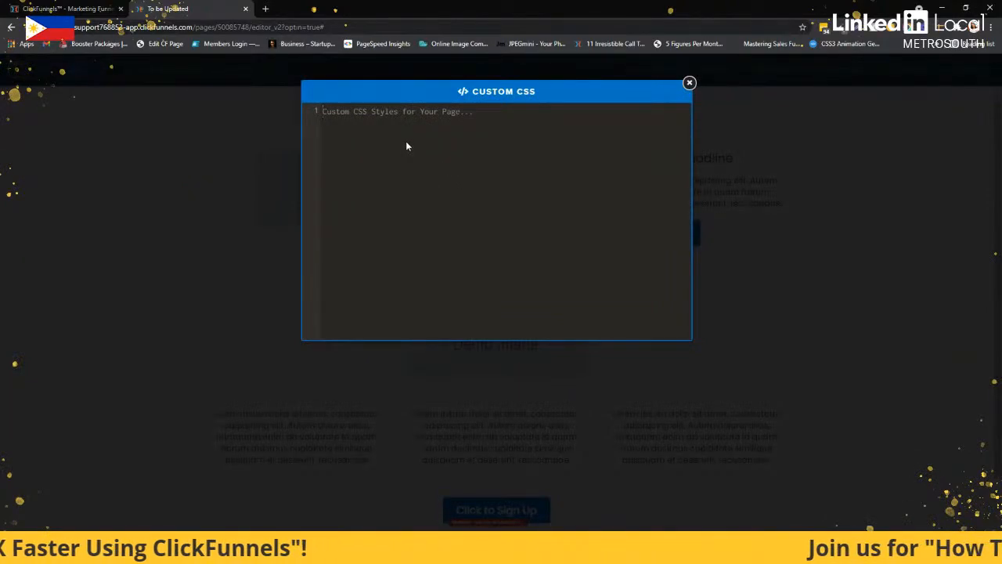
{"action": "key", "text": "ctrl+v"}
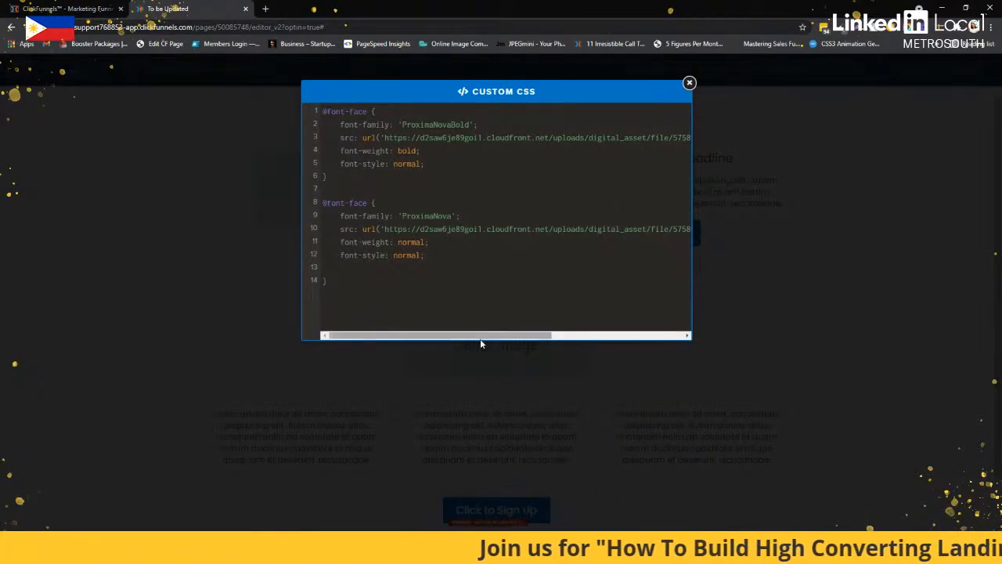
{"action": "mouse_move", "coordinate": [480, 343]}
{"action": "left_mouse_down"}
{"action": "mouse_move", "coordinate": [458, 342]}
{"action": "mouse_move", "coordinate": [614, 343]}
{"action": "mouse_move", "coordinate": [470, 342]}
{"action": "left_mouse_up"}
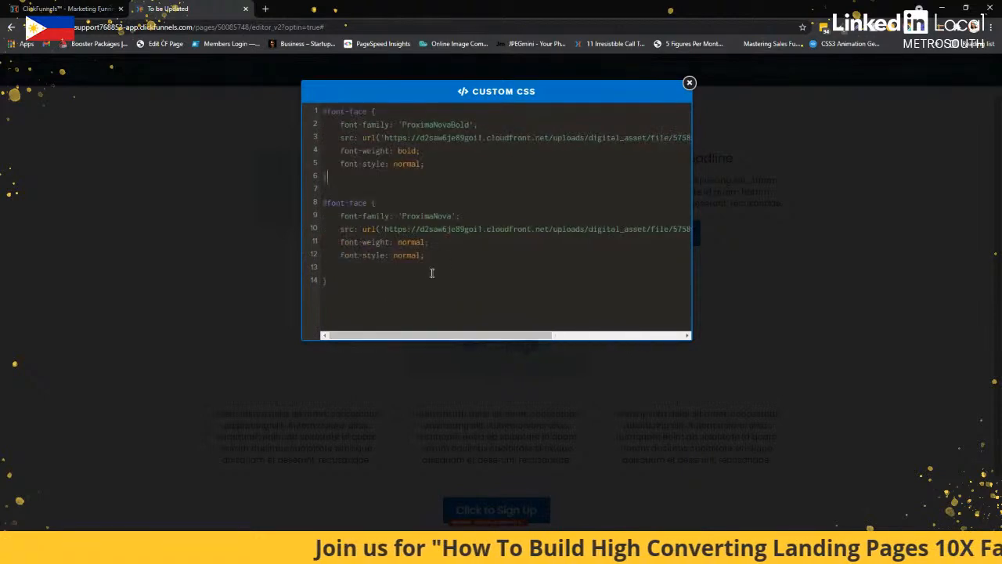
{"action": "left_click", "coordinate": [431, 272]}
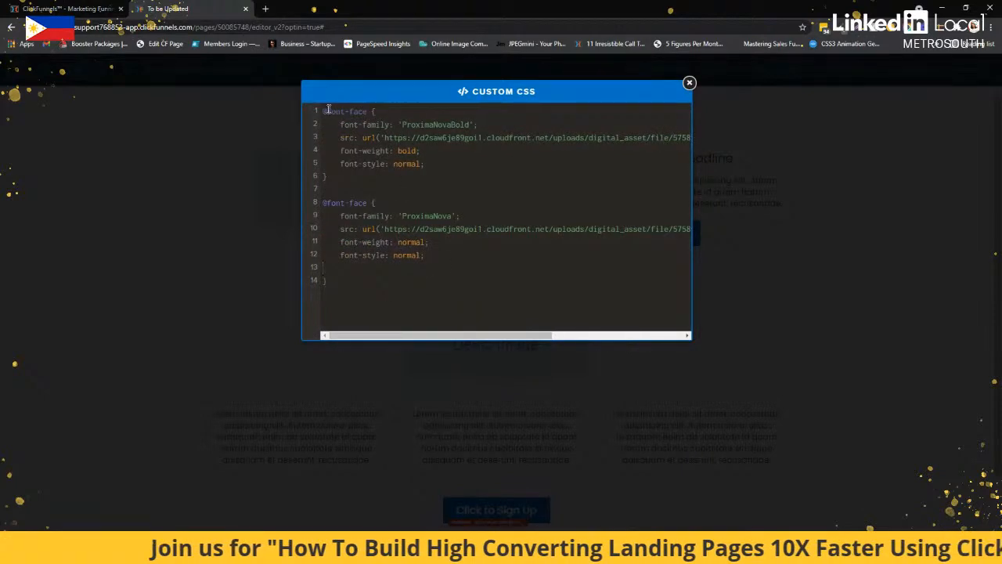
{"action": "left_click_drag", "start_coordinate": [328, 110], "coordinate": [432, 305]}
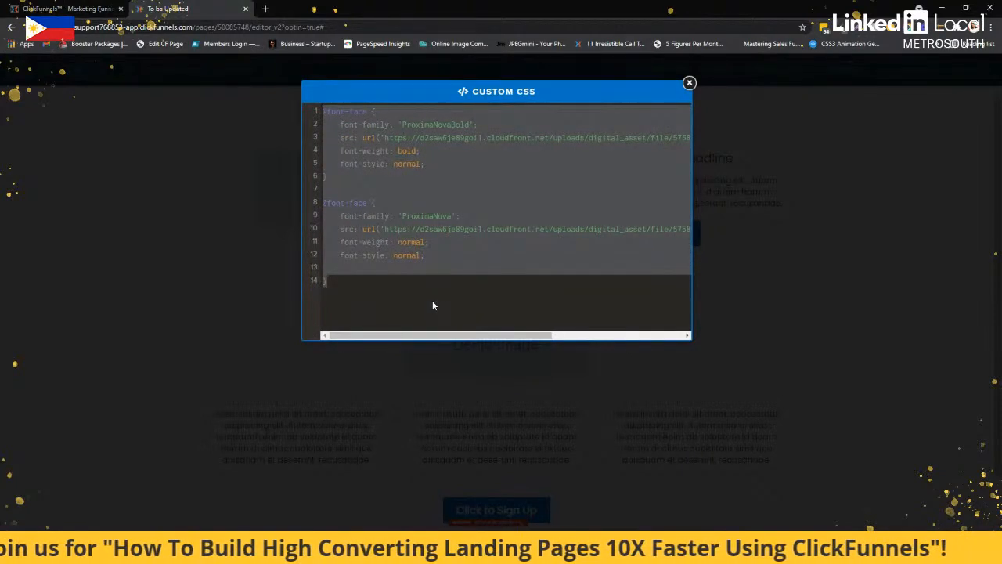
{"action": "left_click", "coordinate": [227, 224]}
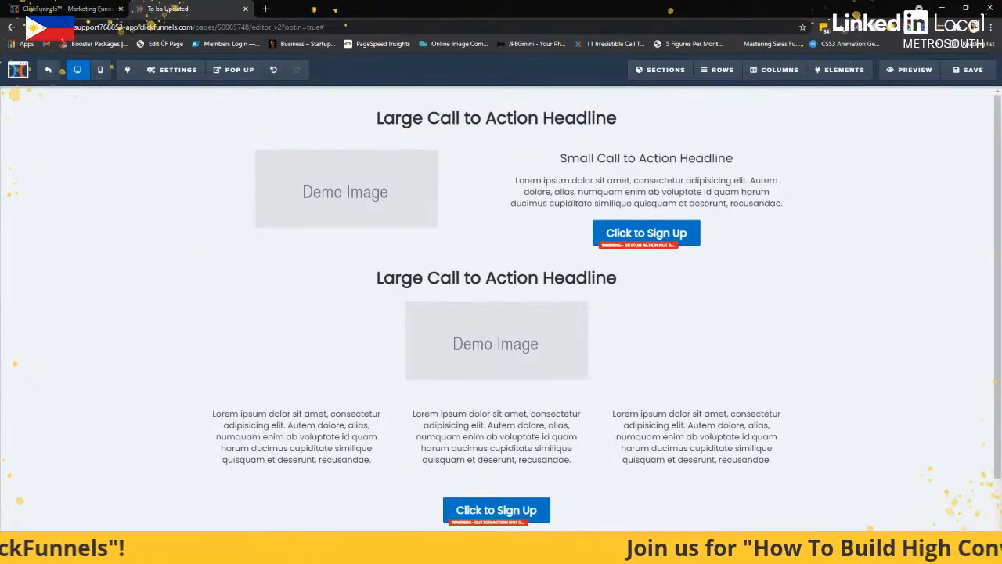
Append a custom CSS rule below the font definitions that gives headline elements ProximaNovaBold, Arial, sans-serif with font-weight bold !important
{"action": "left_click", "coordinate": [178, 70]}
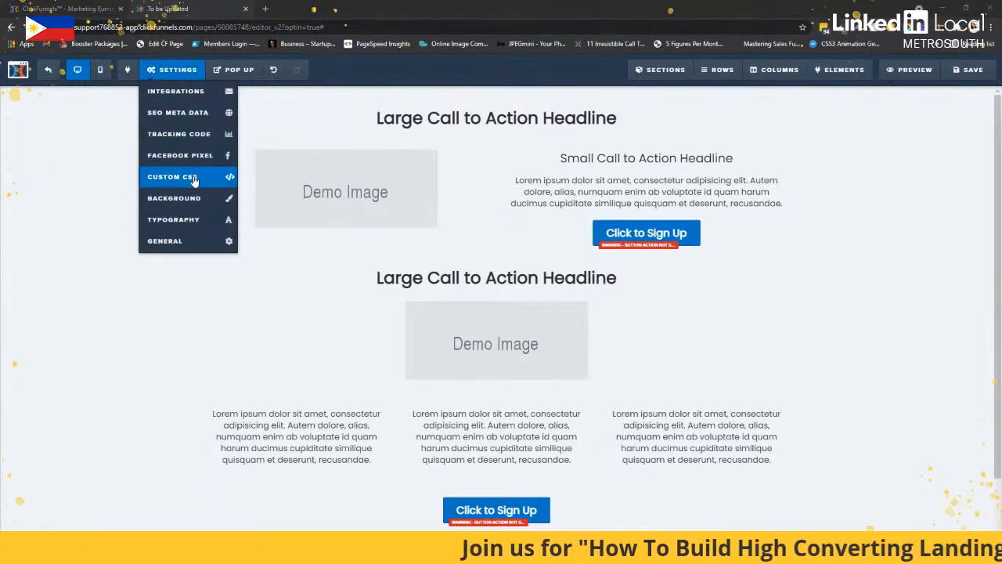
{"action": "left_click", "coordinate": [175, 171]}
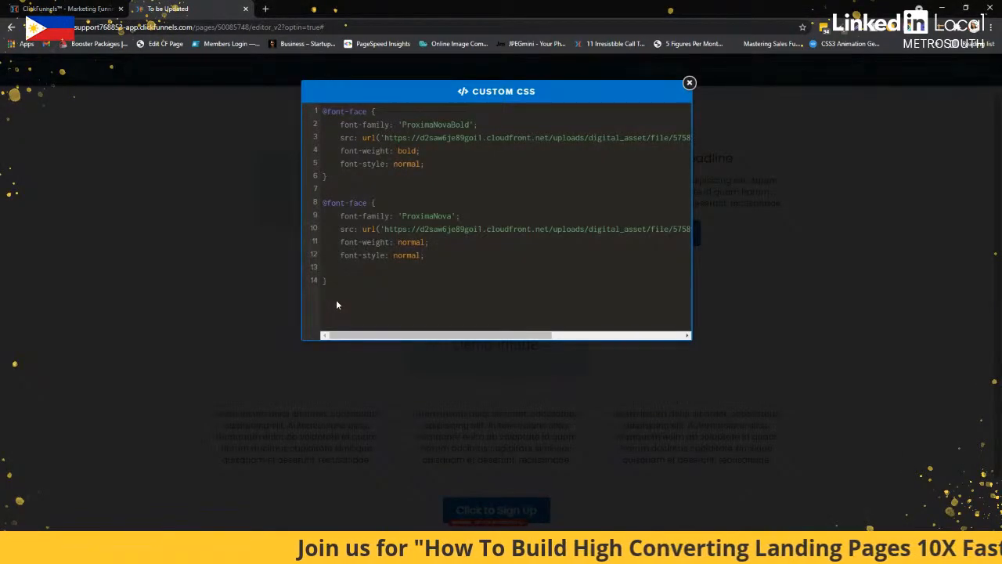
{"action": "key", "text": "Return"}
{"action": "key", "text": "Return"}
{"action": "key", "text": "Return"}
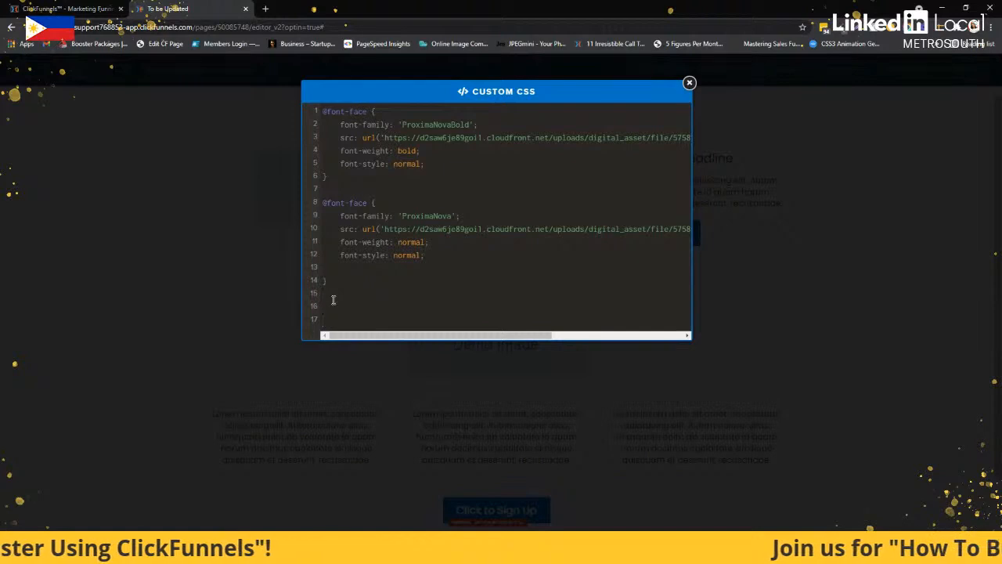
{"action": "type", "text": "div[data-title='headline'] .elHeadline {     font-family: 'ProximaNovaBold', Arial, sans-serif;     font-weight: bold !important; }"}
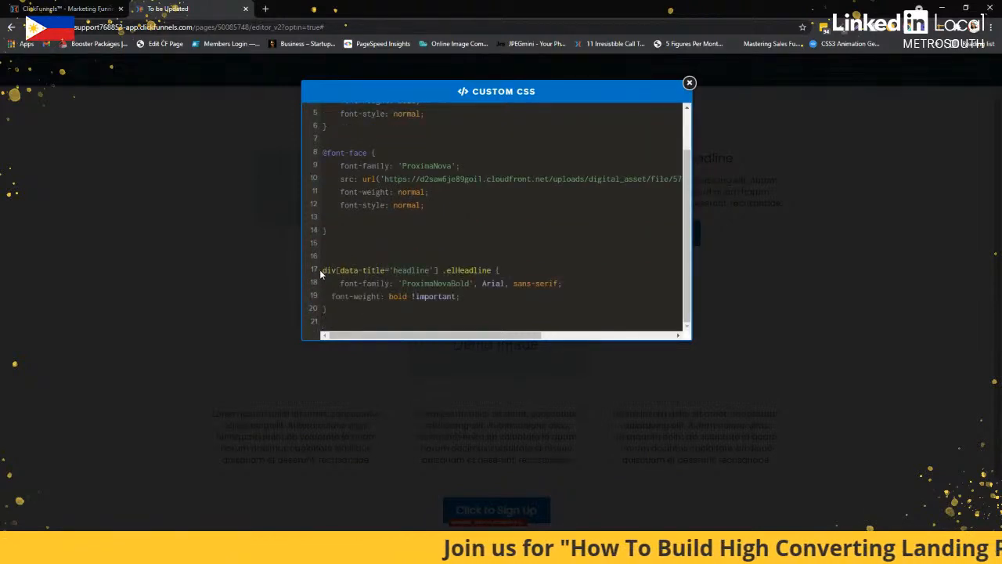
{"action": "left_click_drag", "start_coordinate": [322, 269], "coordinate": [348, 311]}
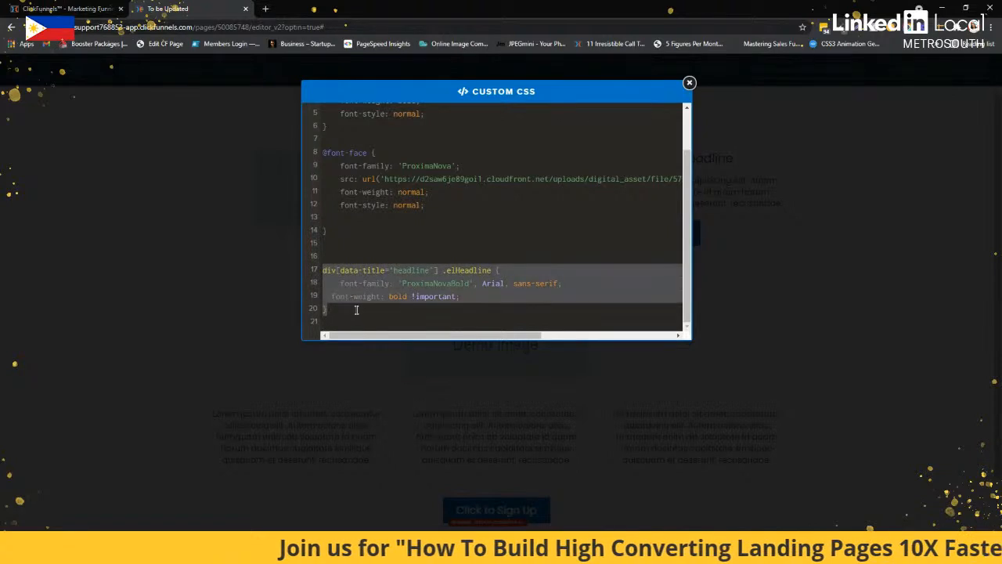
{"action": "left_click", "coordinate": [471, 284]}
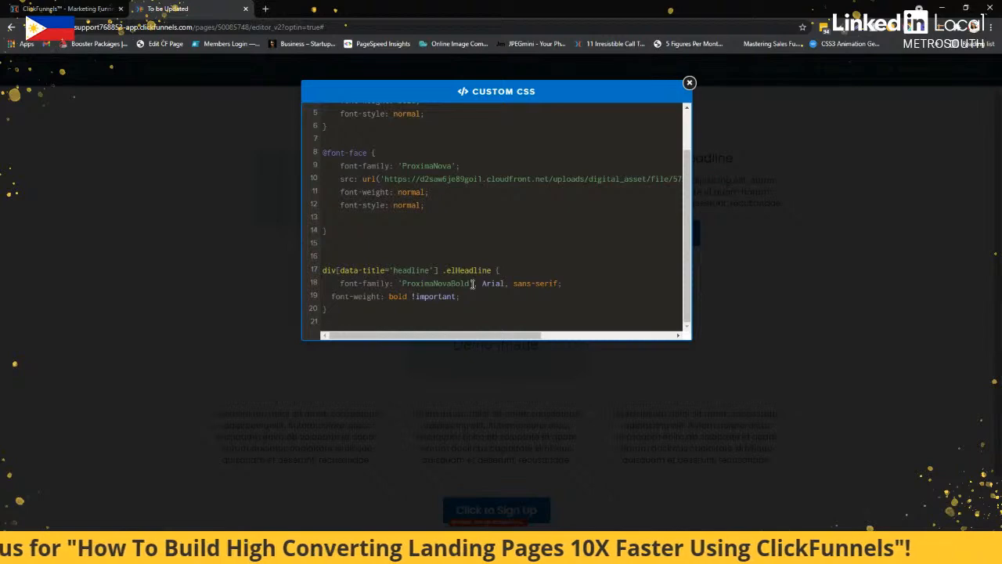
{"action": "left_click", "coordinate": [211, 227]}
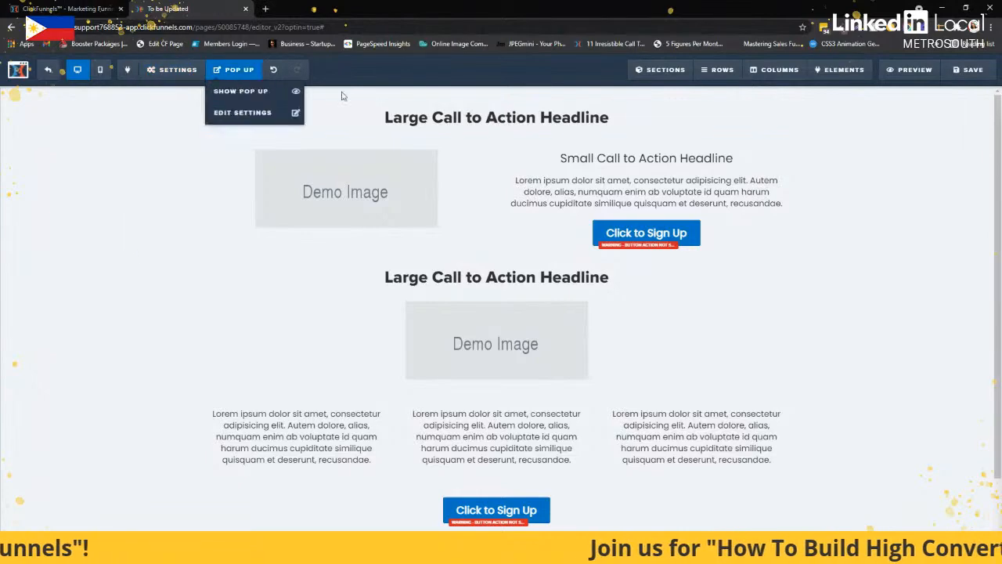
Try several font families on the top headline, including Roboto Slab, and leave its font family set to Oswald
{"action": "left_click", "coordinate": [741, 123]}
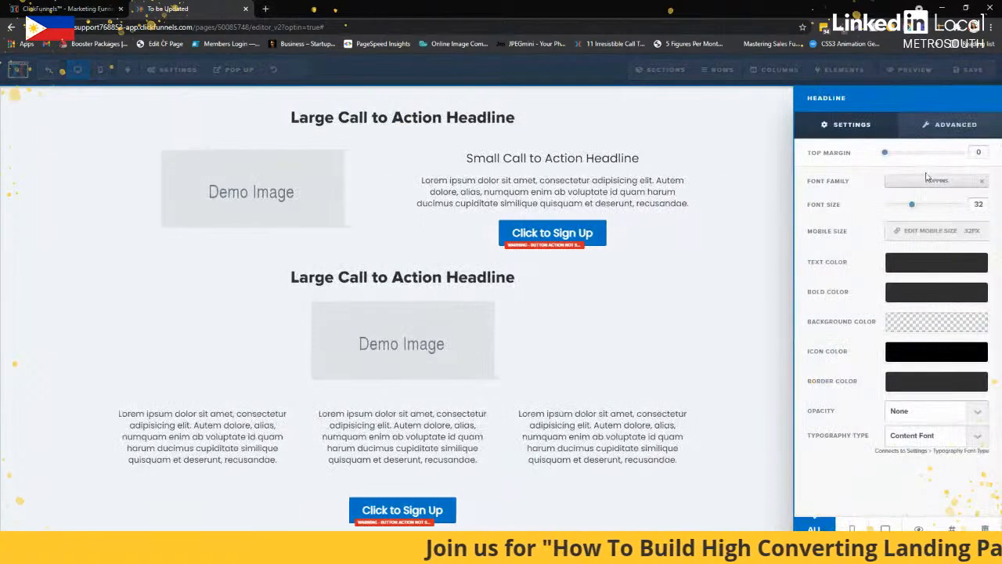
{"action": "left_click", "coordinate": [925, 183]}
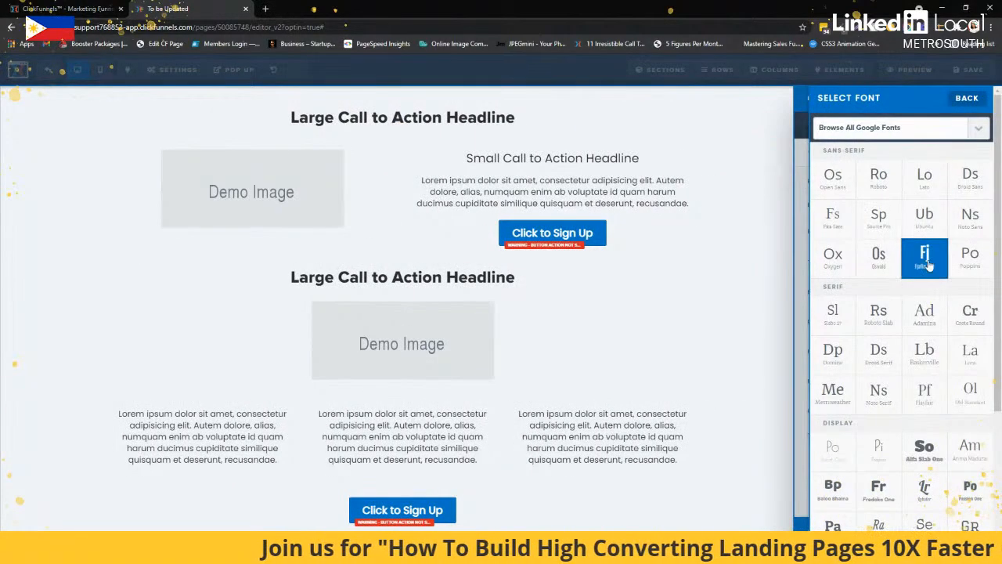
{"action": "left_click", "coordinate": [924, 254]}
{"action": "left_click", "coordinate": [908, 186]}
{"action": "left_click", "coordinate": [883, 327]}
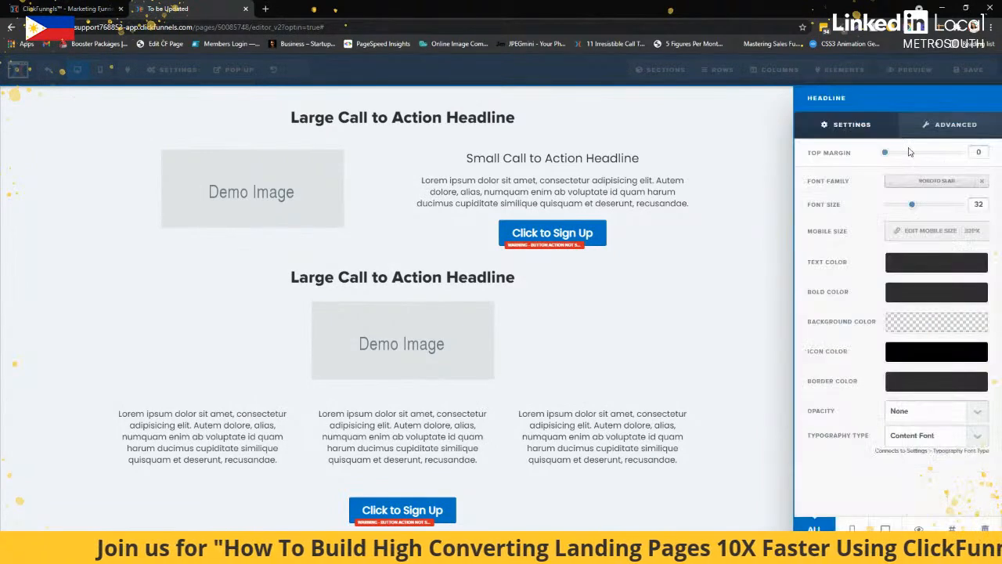
{"action": "left_click", "coordinate": [912, 188]}
{"action": "left_click", "coordinate": [896, 274]}
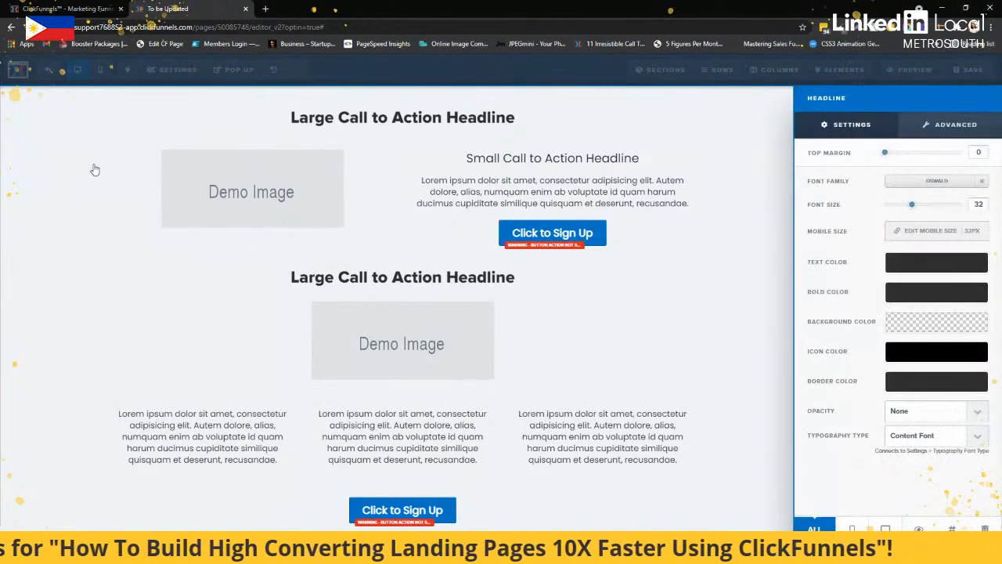
Review the headline rule in the page's custom CSS, close the editor and look over the whole page
{"action": "left_click", "coordinate": [94, 168]}
{"action": "left_click", "coordinate": [171, 70]}
{"action": "left_click", "coordinate": [186, 181]}
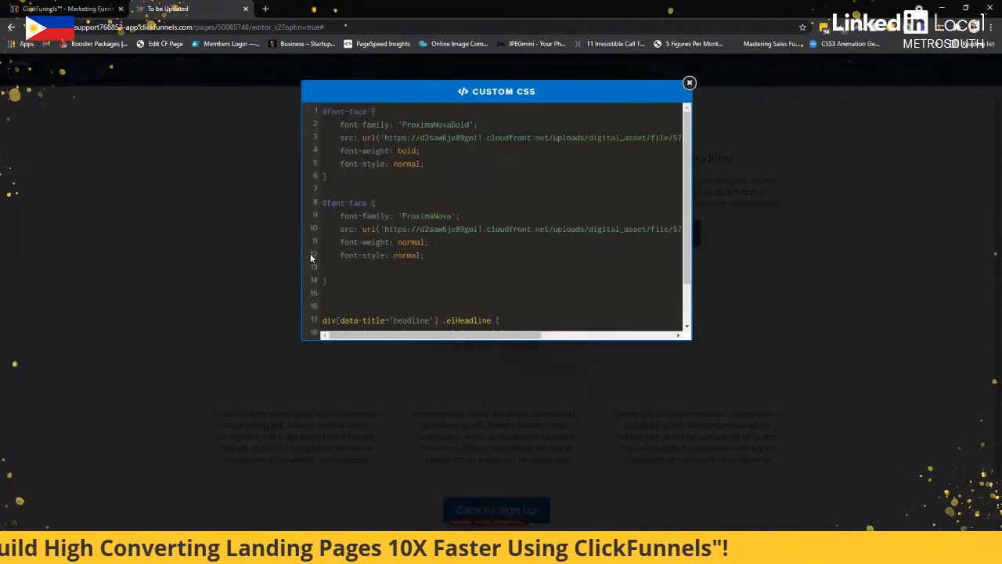
{"action": "scroll", "coordinate": [377, 255], "scroll_direction": "down", "scroll_amount": 2}
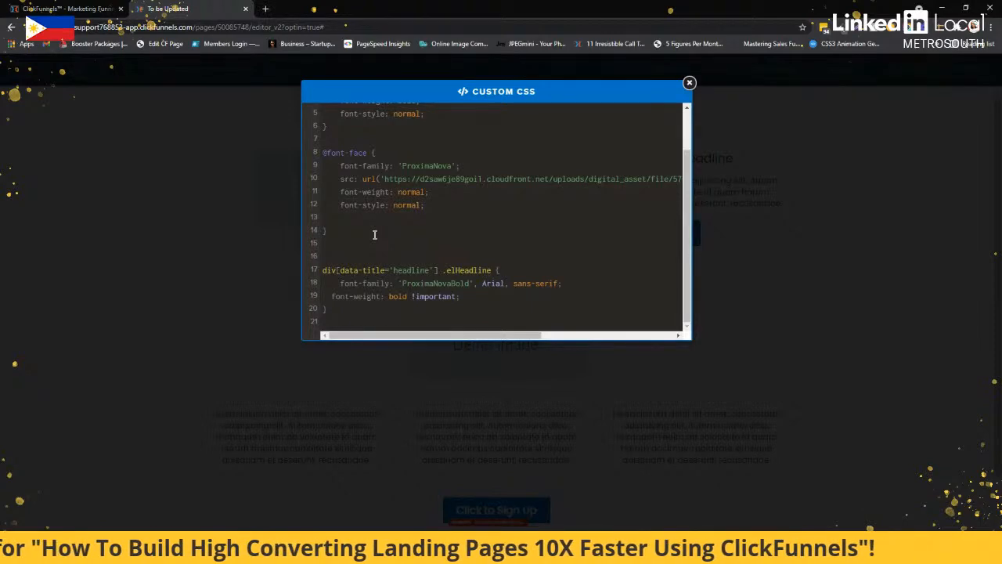
{"action": "left_click", "coordinate": [211, 249]}
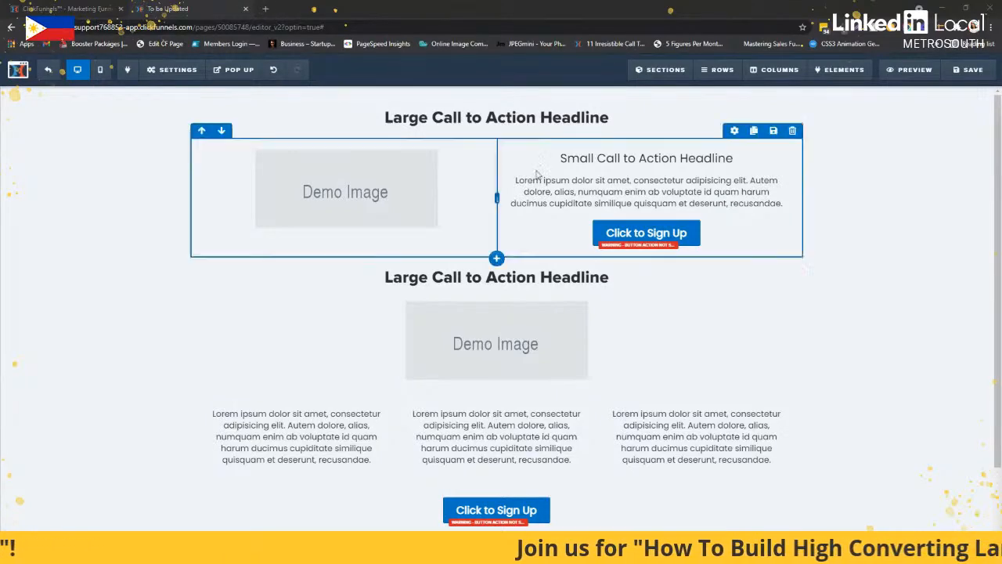
{"action": "scroll", "coordinate": [834, 177], "scroll_direction": "down", "scroll_amount": 2}
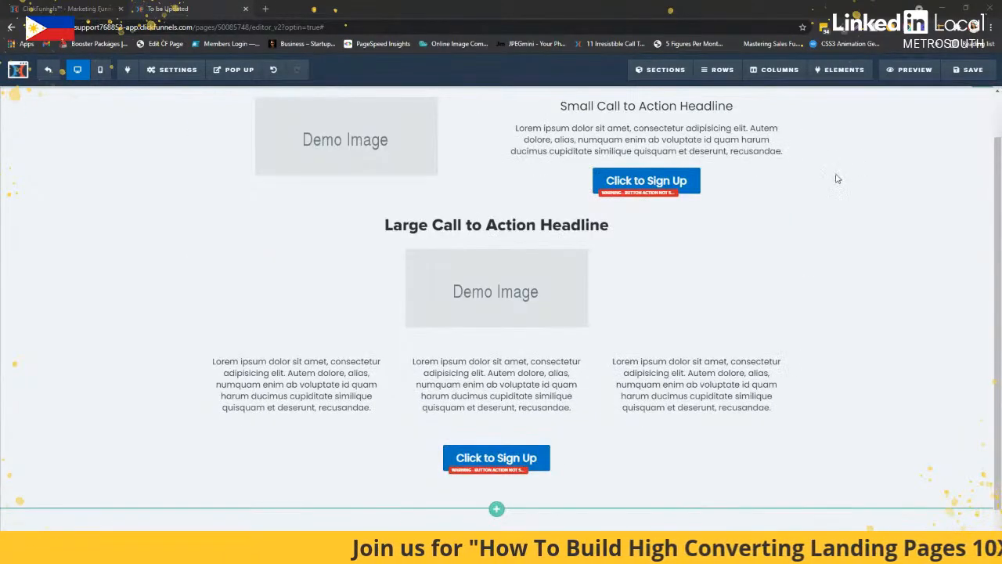
{"action": "scroll", "coordinate": [832, 181], "scroll_direction": "up", "scroll_amount": 2}
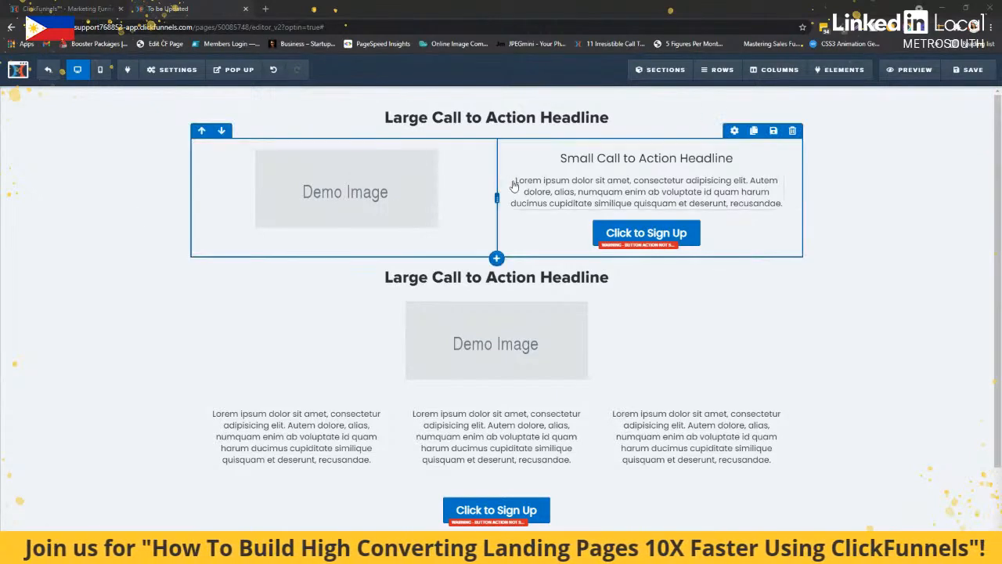
Switch to the PowerPoint slide show to read point 6 on changing font sizes, and return to the page editor in Chrome
{"action": "key", "text": "alt+Tab"}
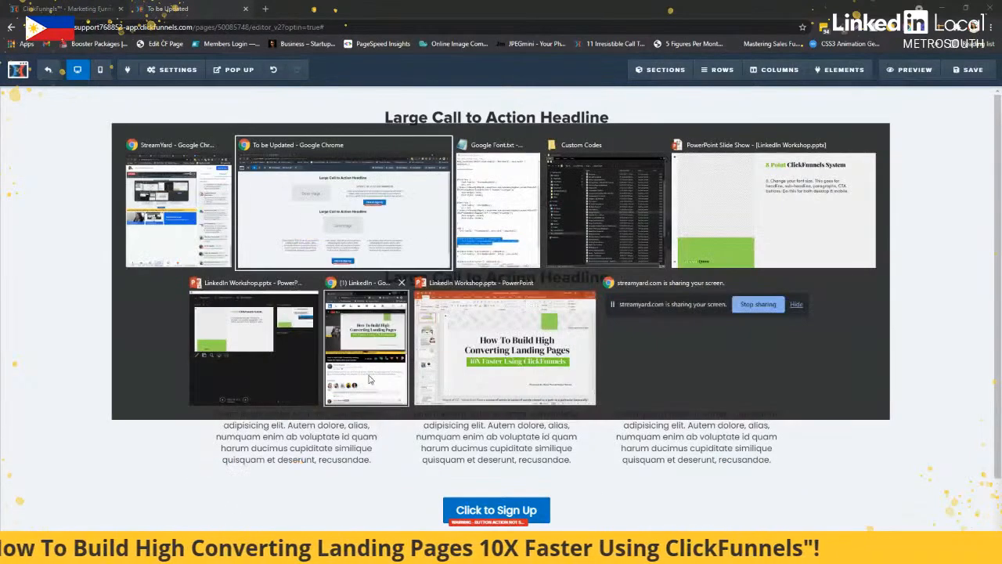
{"action": "key", "text": "alt+Tab"}
{"action": "key", "text": "alt+Tab"}
{"action": "key", "text": "alt+Tab"}
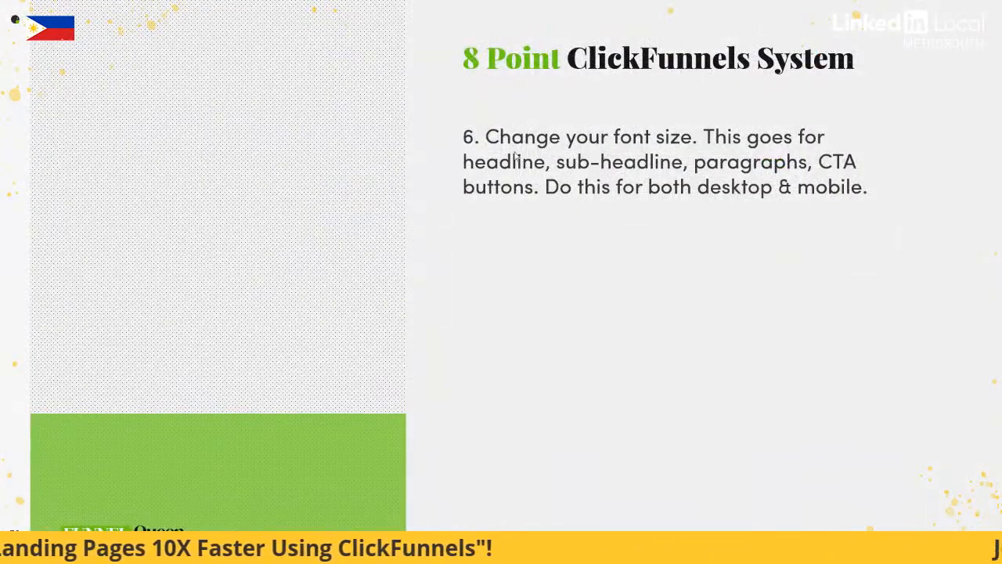
{"action": "key", "text": "alt+Tab"}
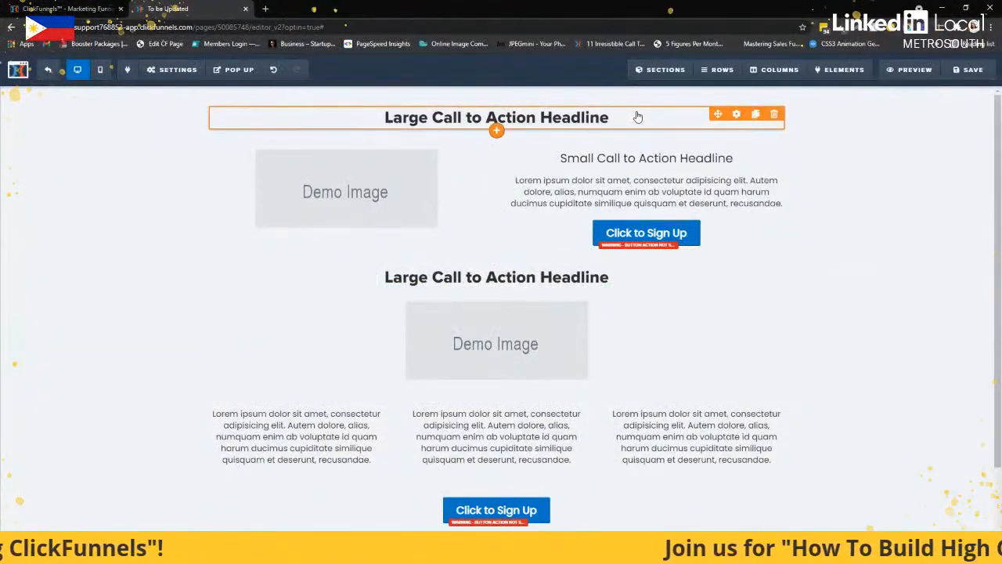
Set the top headline's font size to 54 and slightly enlarge the small call to action sub-headline
{"action": "left_click", "coordinate": [735, 115]}
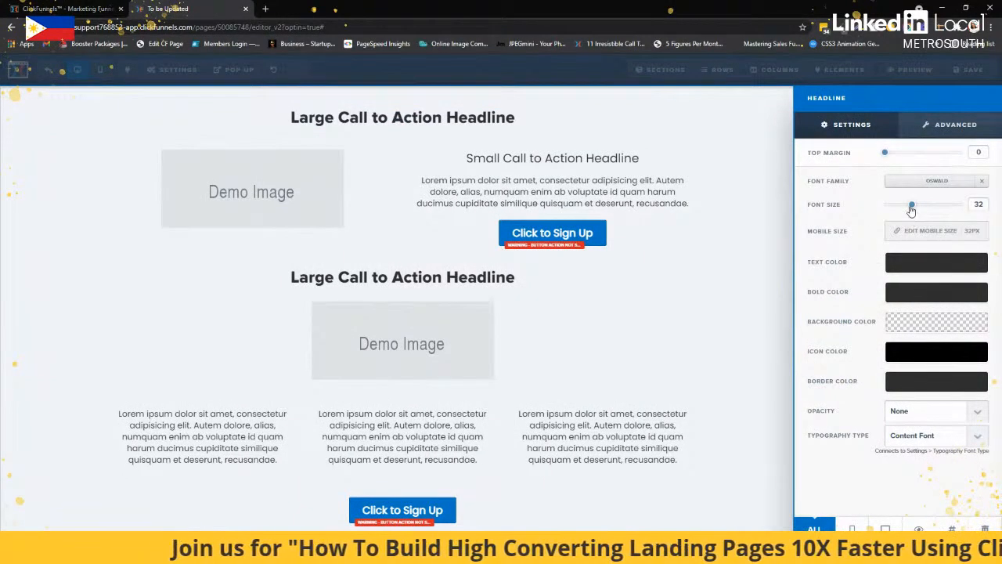
{"action": "left_click_drag", "start_coordinate": [911, 210], "coordinate": [938, 213]}
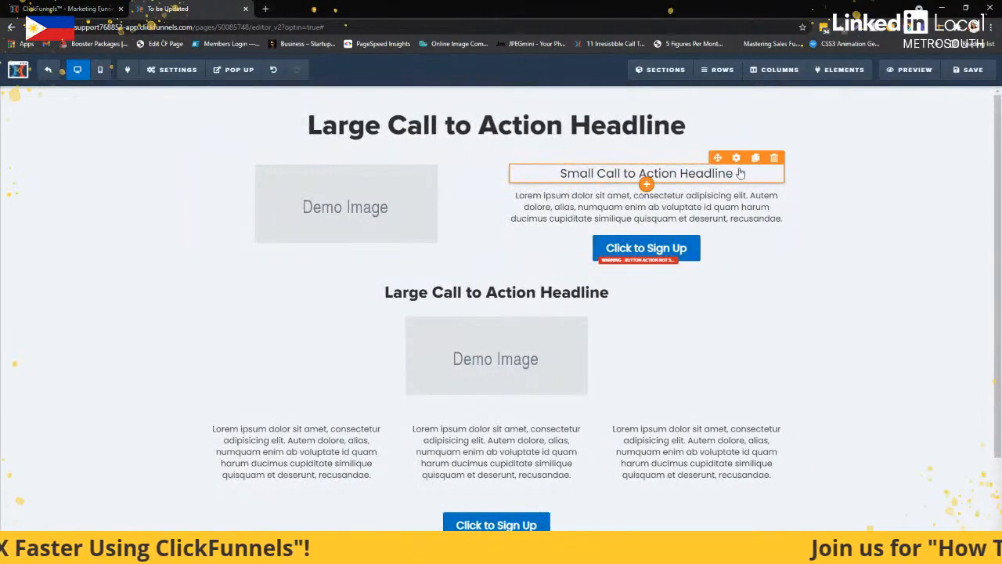
{"action": "left_click", "coordinate": [647, 173]}
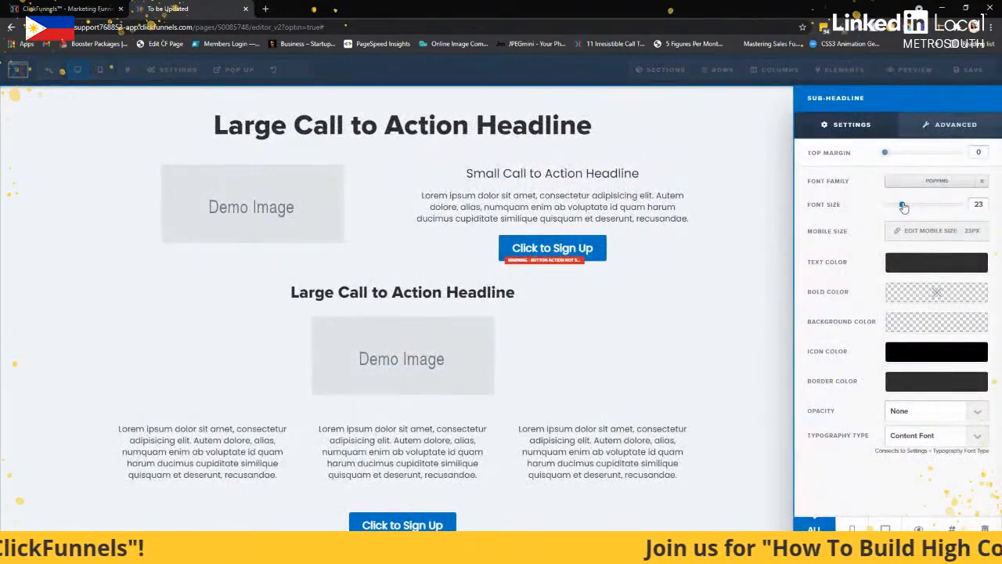
{"action": "left_click_drag", "start_coordinate": [902, 204], "coordinate": [908, 205]}
{"action": "left_click", "coordinate": [694, 157]}
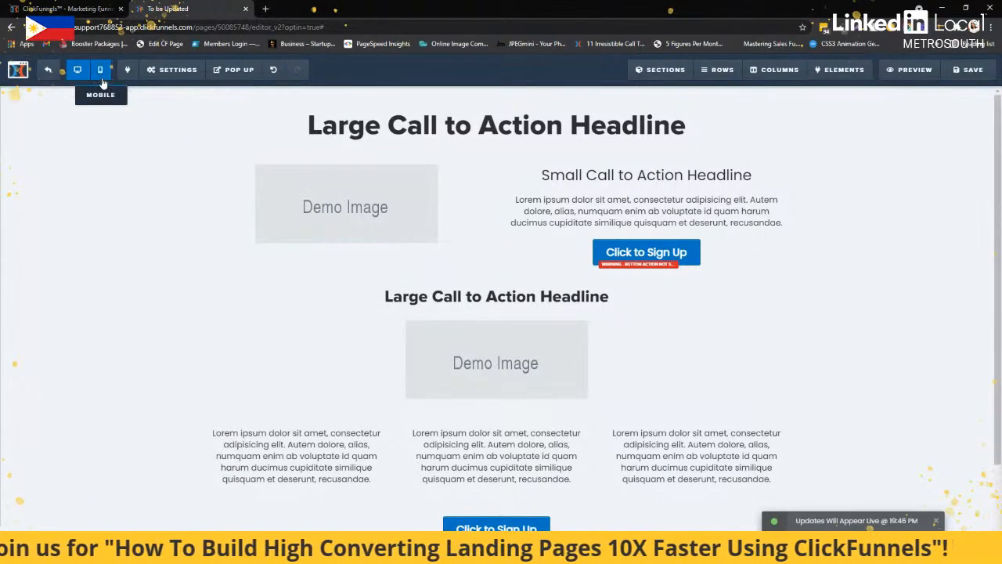
In the mobile view, set the top headline's mobile size to 28px and return to the desktop view
{"action": "left_click", "coordinate": [100, 69]}
{"action": "left_click", "coordinate": [487, 114]}
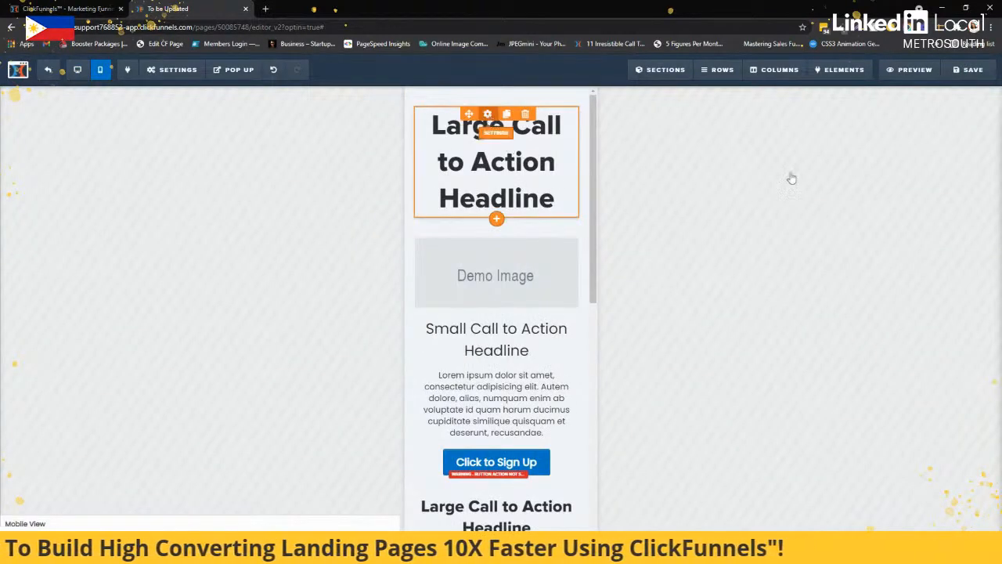
{"action": "left_click", "coordinate": [922, 229]}
{"action": "left_click", "coordinate": [928, 231]}
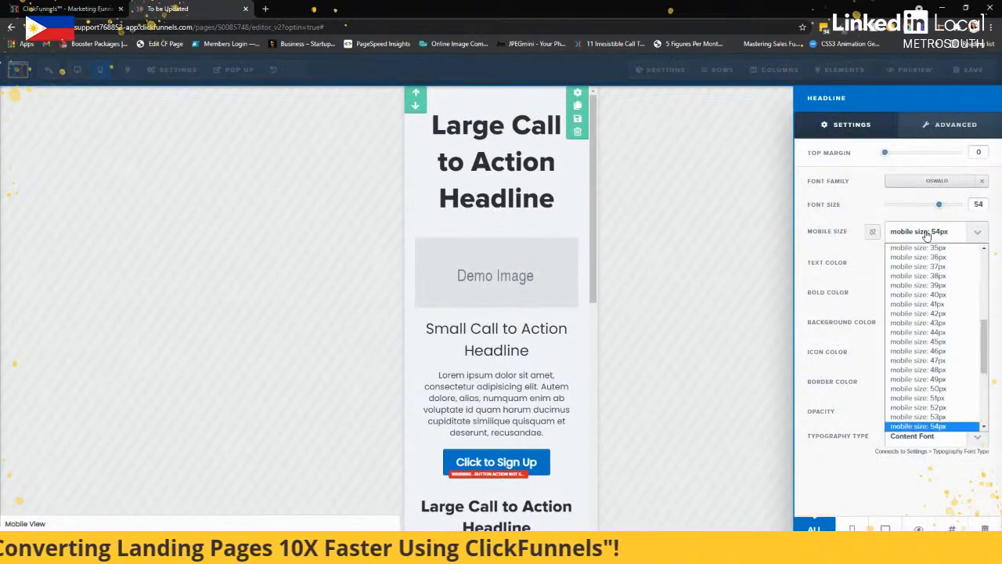
{"action": "scroll", "coordinate": [952, 268], "scroll_direction": "up", "scroll_amount": 2}
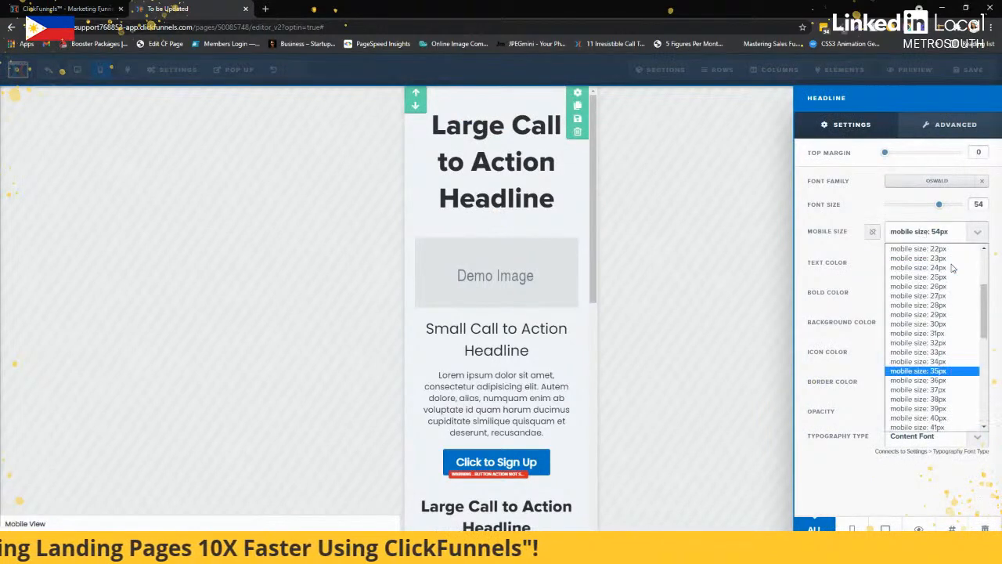
{"action": "left_click", "coordinate": [949, 306]}
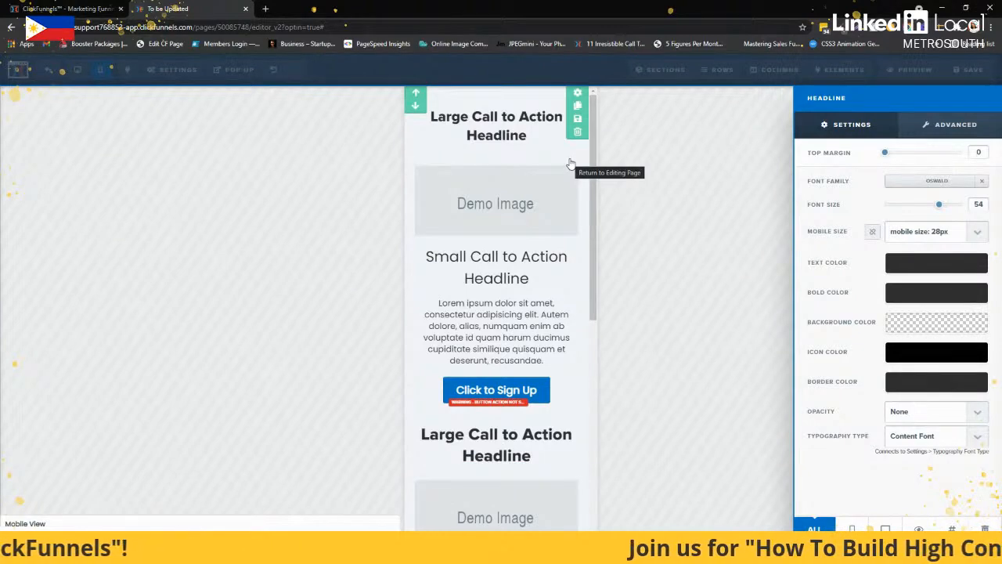
{"action": "left_click", "coordinate": [525, 189]}
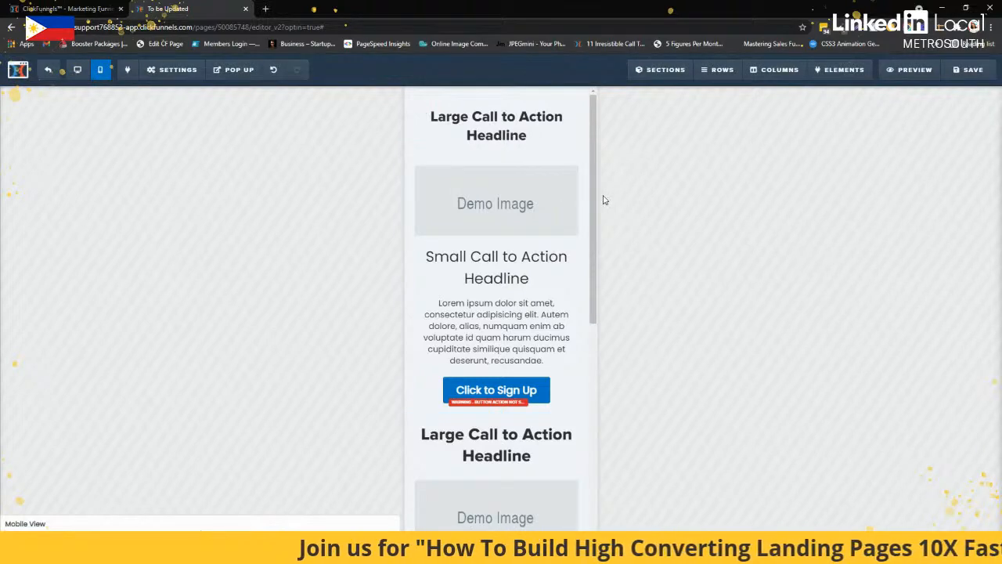
{"action": "left_click", "coordinate": [78, 72]}
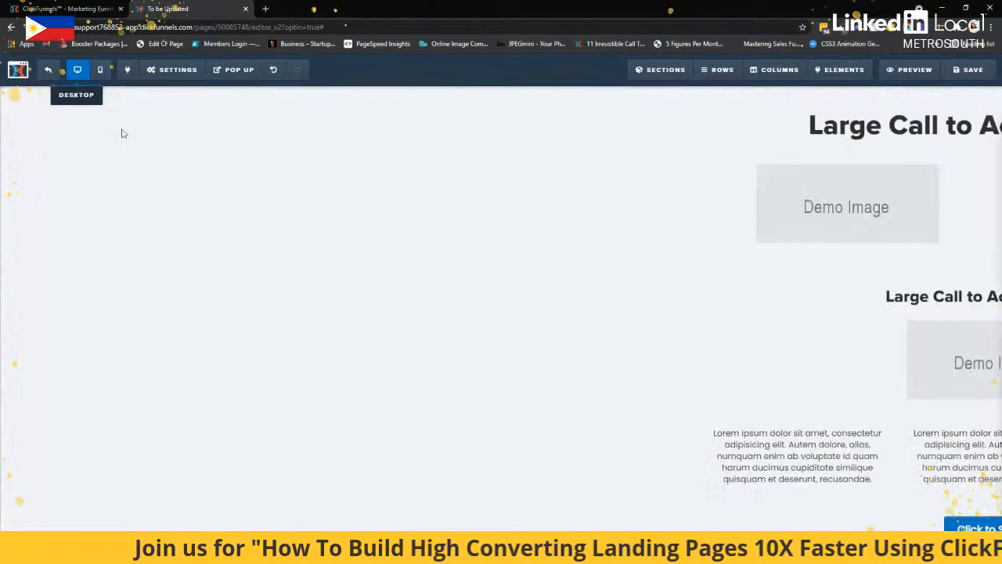
Look at the top headline's mobile size options from the desktop view without picking another size
{"action": "left_click", "coordinate": [727, 128]}
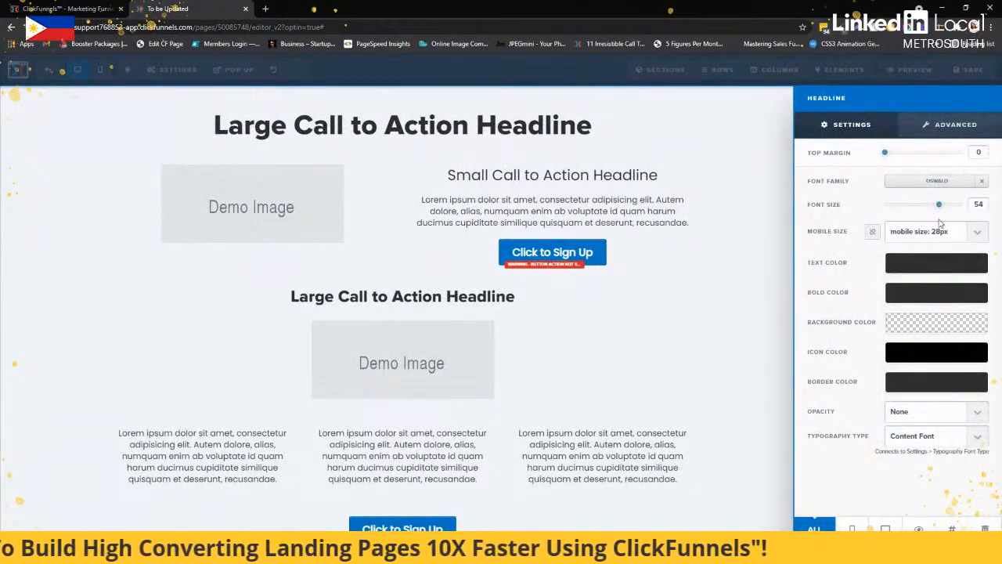
{"action": "left_click", "coordinate": [940, 233]}
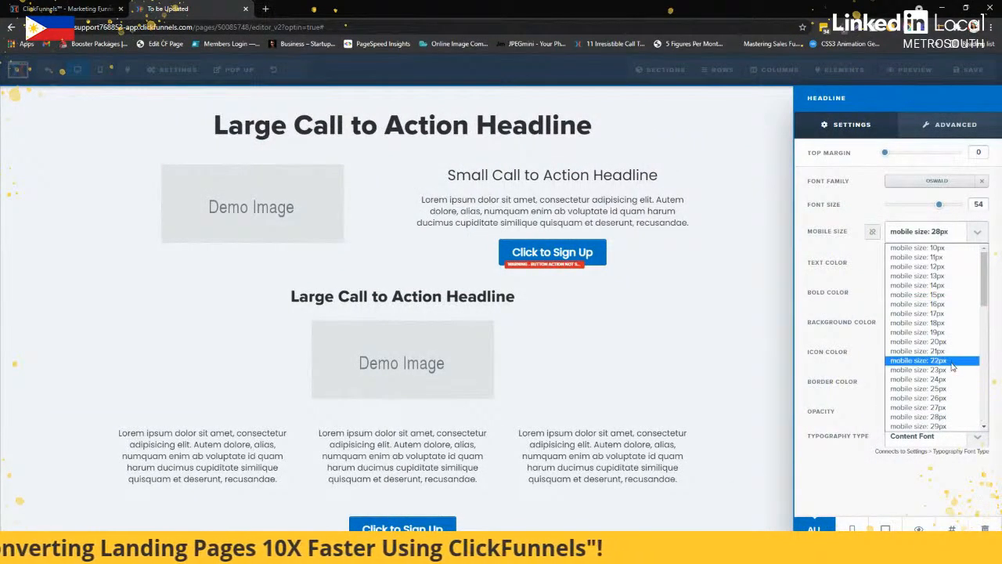
{"action": "left_click", "coordinate": [663, 254]}
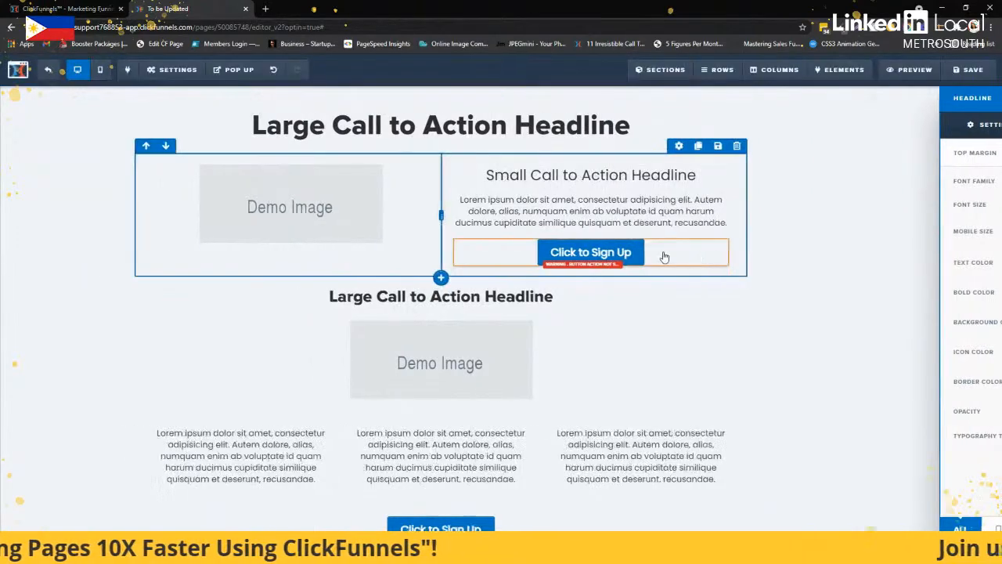
Set the second large headline's font size to 52 and its mobile size to 32px
{"action": "left_click", "coordinate": [736, 280]}
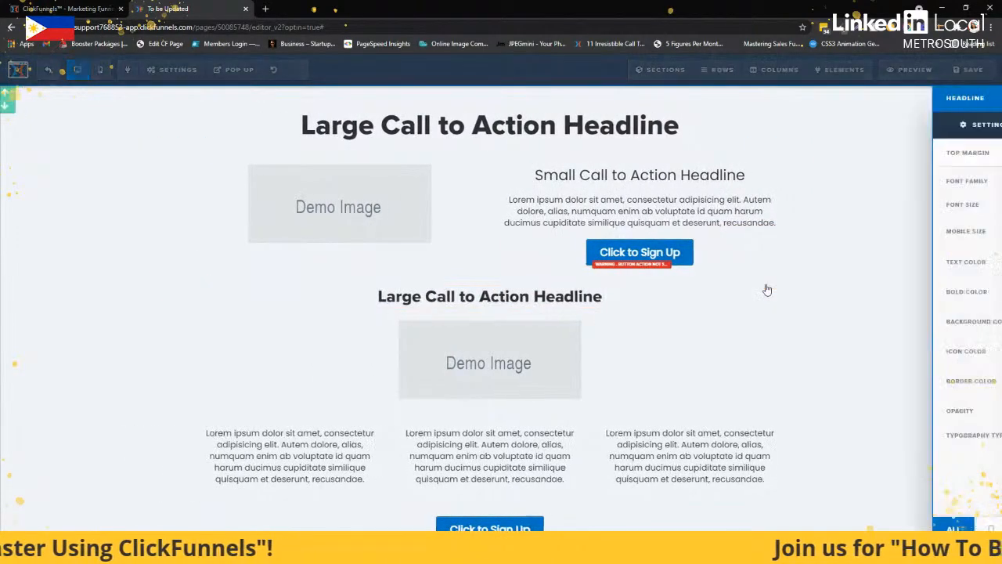
{"action": "left_click_drag", "start_coordinate": [911, 205], "coordinate": [937, 209]}
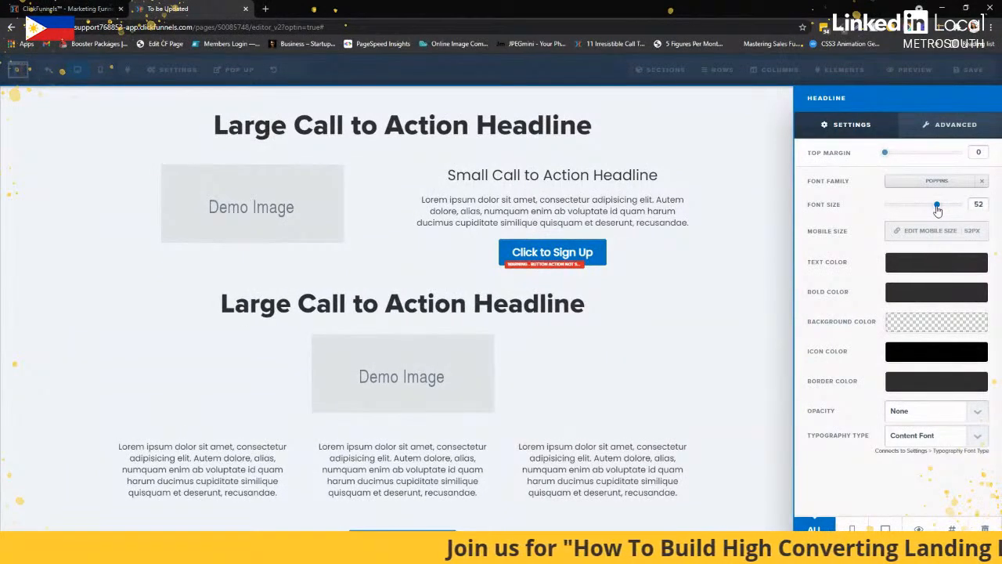
{"action": "left_click", "coordinate": [930, 232]}
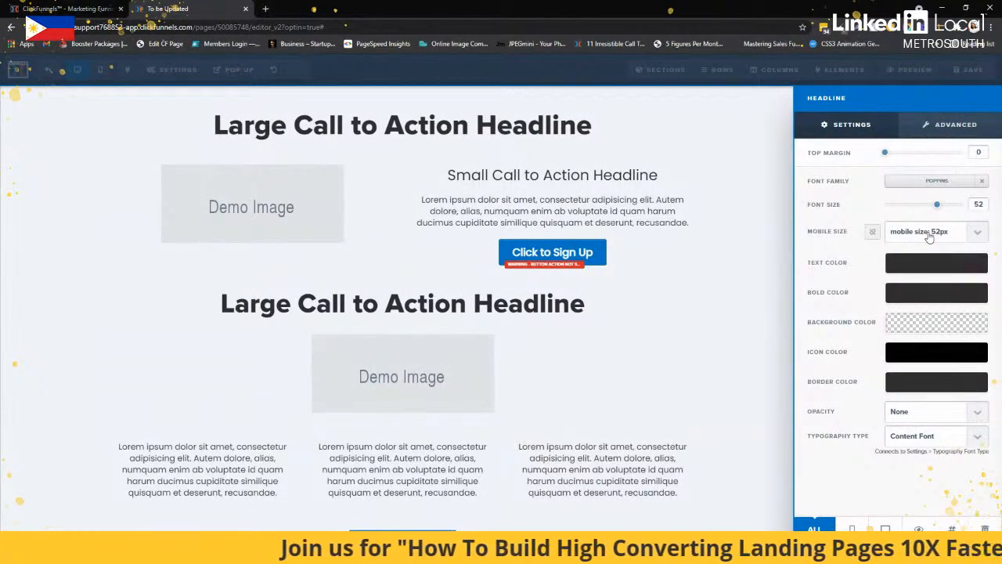
{"action": "left_click", "coordinate": [929, 237]}
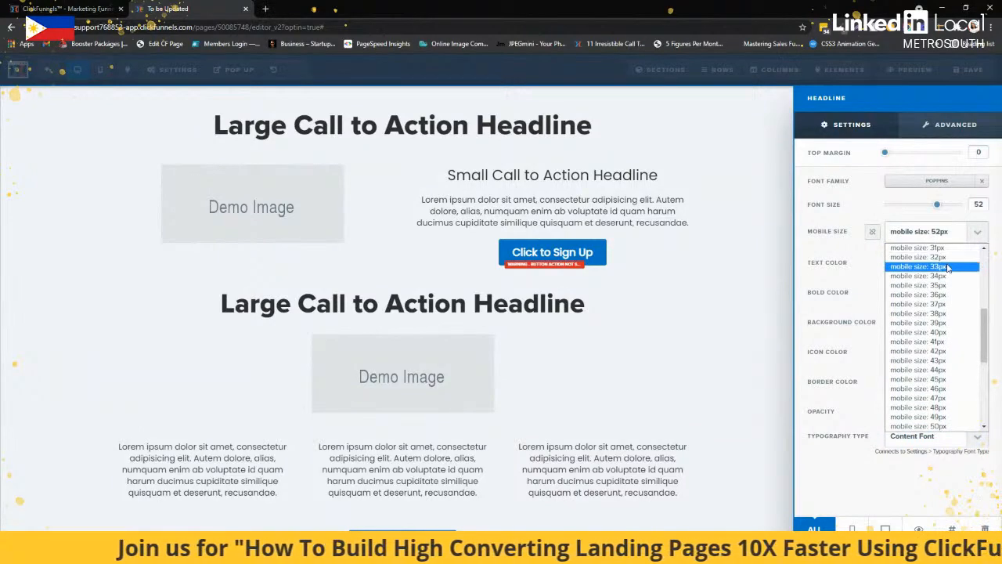
{"action": "left_click", "coordinate": [948, 261]}
{"action": "left_click", "coordinate": [667, 322]}
Set the left paragraph of the three-column row to font size 18 and mobile size 16px
{"action": "scroll", "coordinate": [438, 404], "scroll_direction": "down", "scroll_amount": 2}
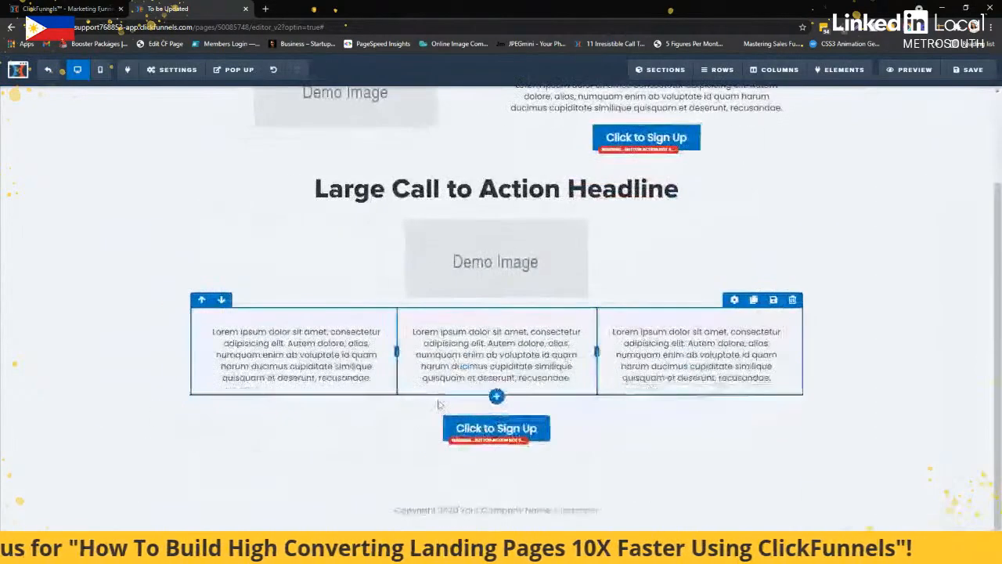
{"action": "left_click", "coordinate": [337, 320]}
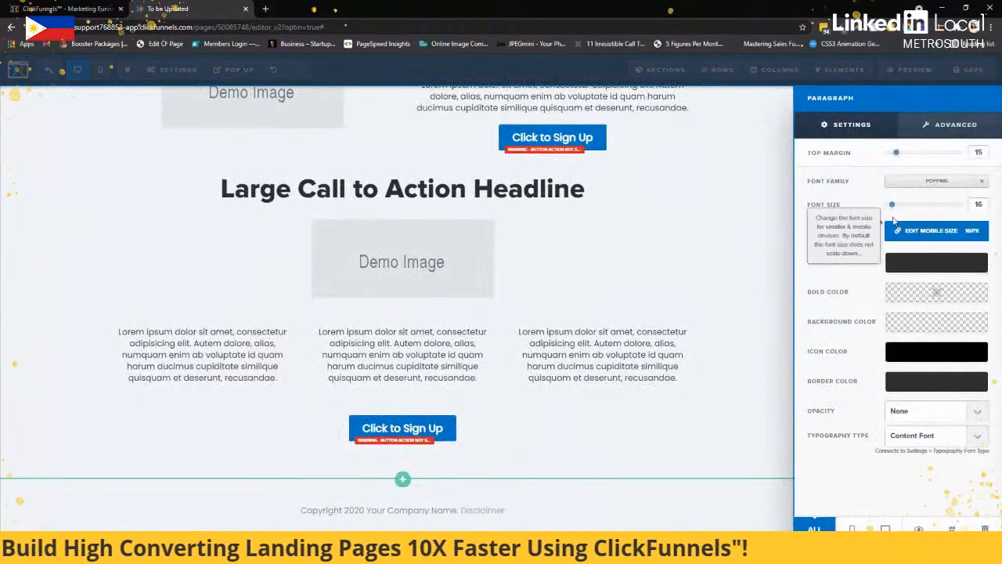
{"action": "left_click_drag", "start_coordinate": [891, 206], "coordinate": [894, 209]}
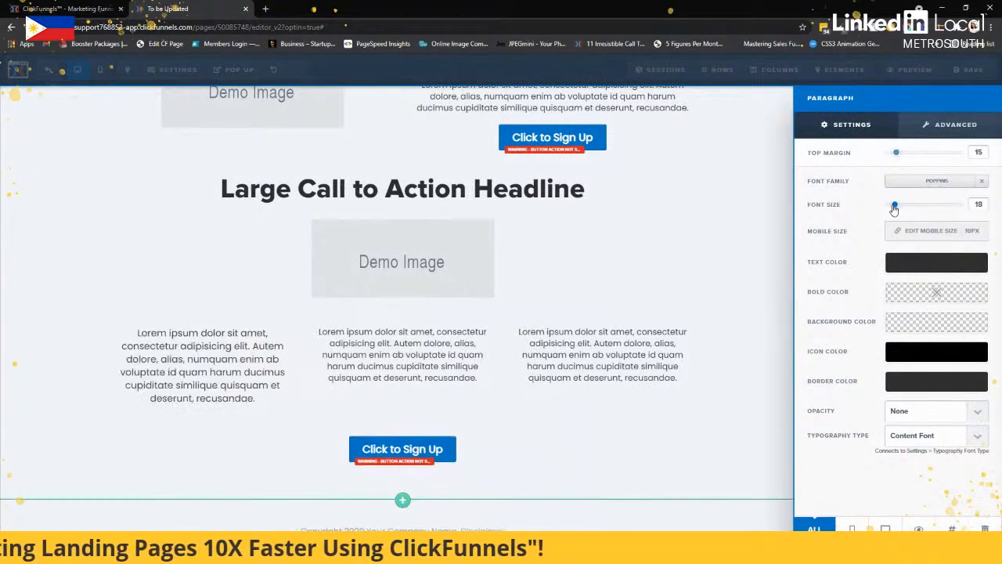
{"action": "left_click", "coordinate": [950, 232]}
{"action": "left_click", "coordinate": [953, 233]}
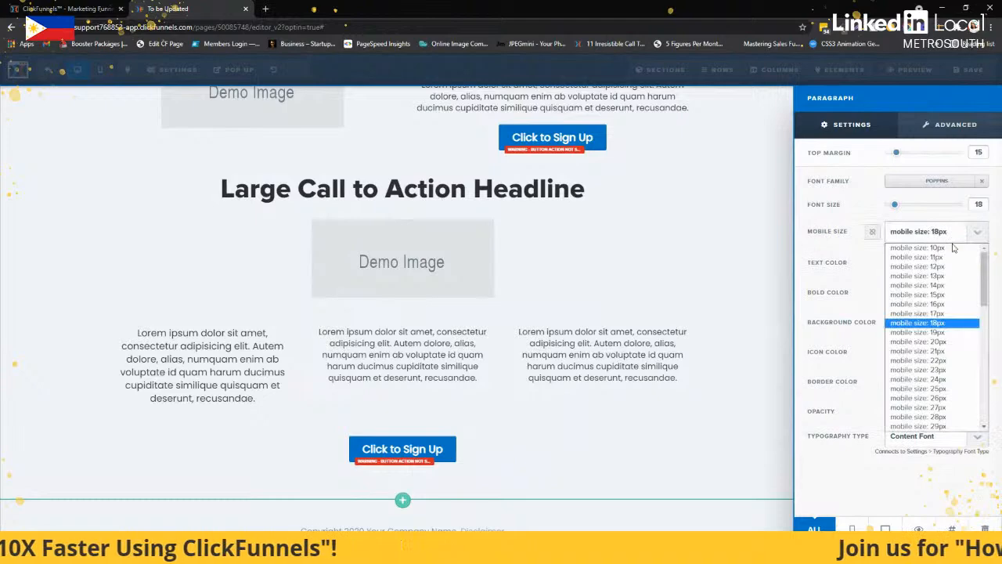
{"action": "left_click", "coordinate": [945, 305]}
{"action": "left_click", "coordinate": [445, 340]}
Set the middle paragraph of the three-column row to font size 18 and mobile size 16px
{"action": "left_click", "coordinate": [541, 343]}
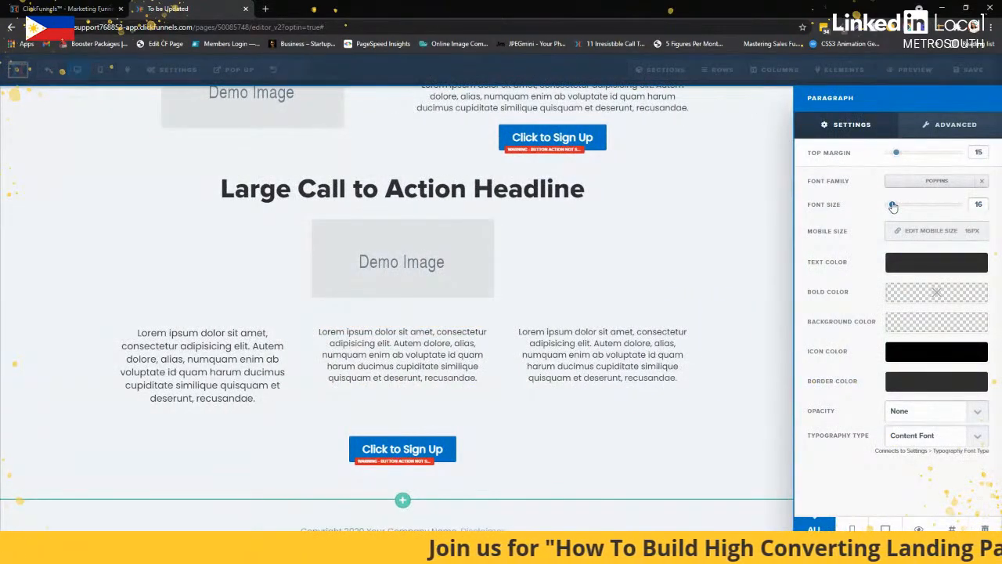
{"action": "left_click_drag", "start_coordinate": [892, 206], "coordinate": [894, 204]}
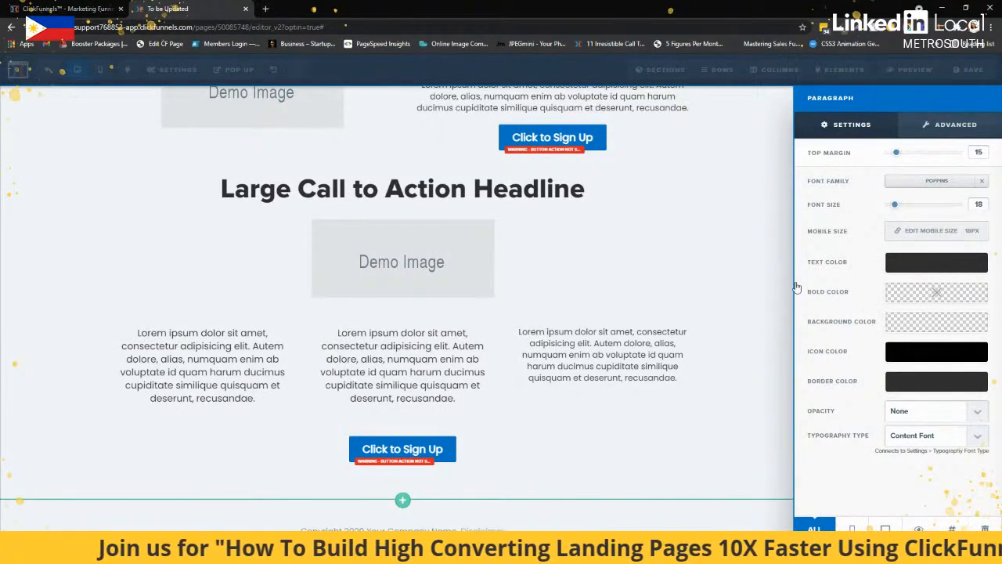
{"action": "left_click", "coordinate": [924, 232]}
{"action": "left_click", "coordinate": [927, 235]}
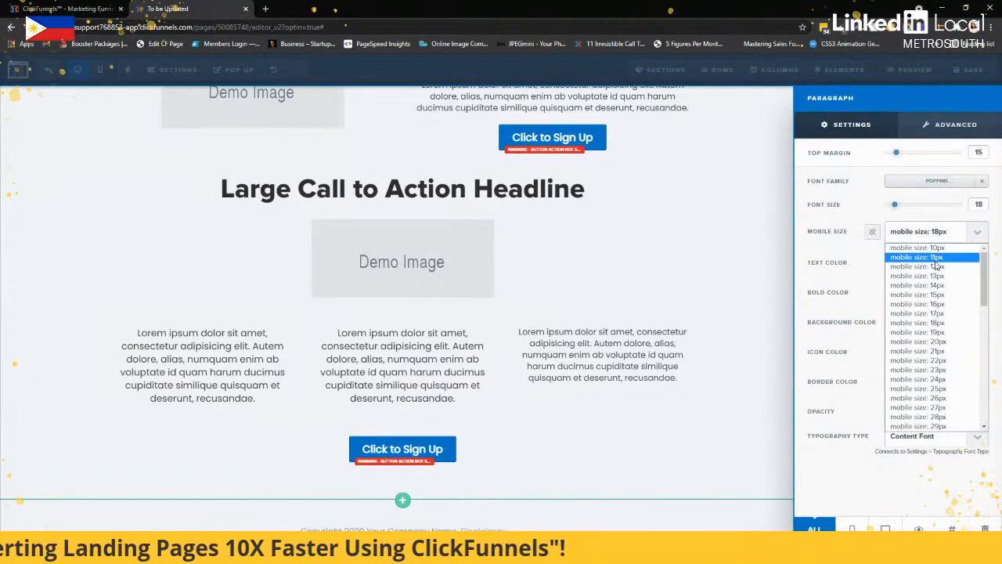
{"action": "left_click", "coordinate": [941, 307]}
{"action": "left_click", "coordinate": [644, 278]}
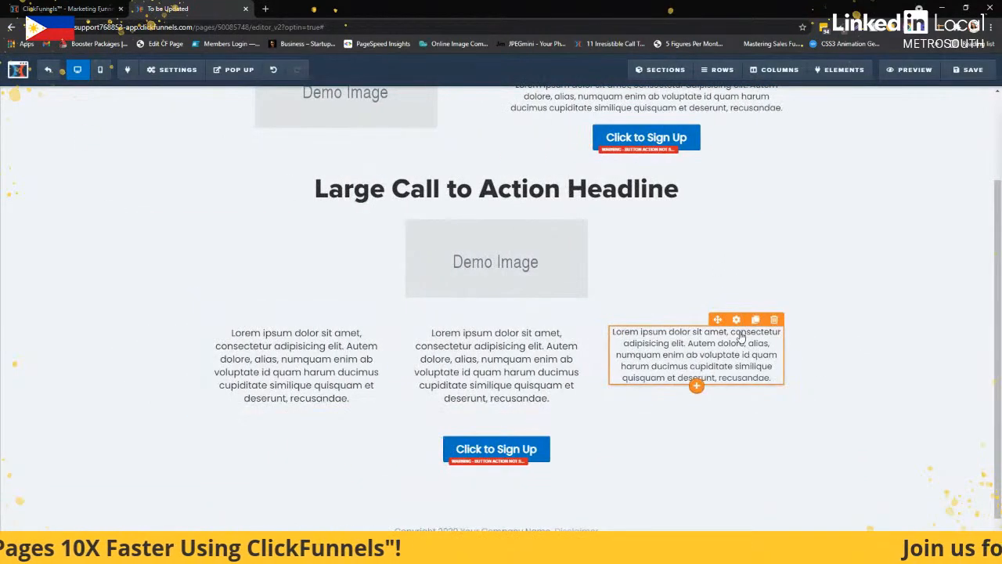
Set the right paragraph of the three-column row to font size 18 and mobile size 16px
{"action": "left_click", "coordinate": [736, 321]}
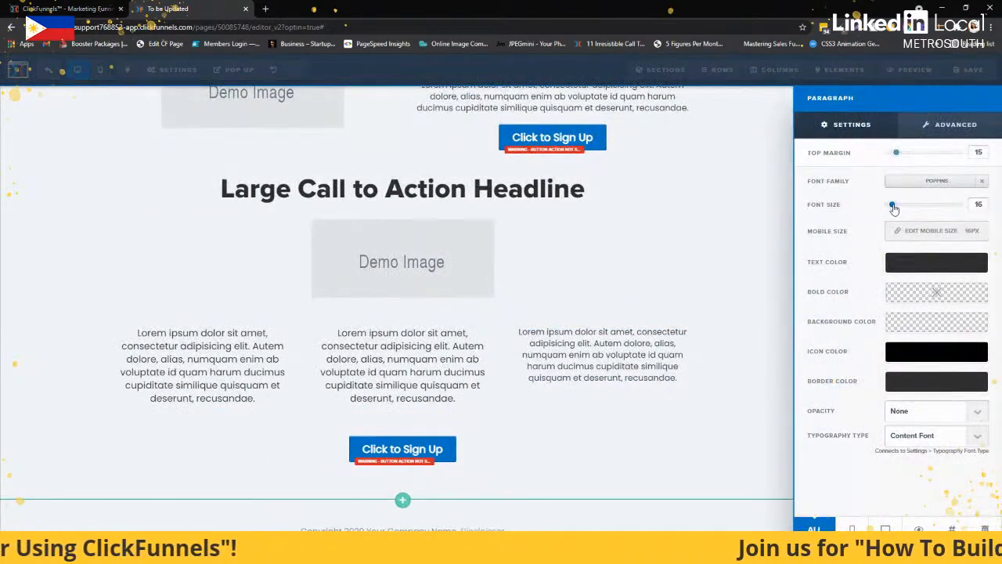
{"action": "left_click_drag", "start_coordinate": [894, 208], "coordinate": [896, 205]}
{"action": "left_click", "coordinate": [928, 231]}
{"action": "left_click", "coordinate": [943, 230]}
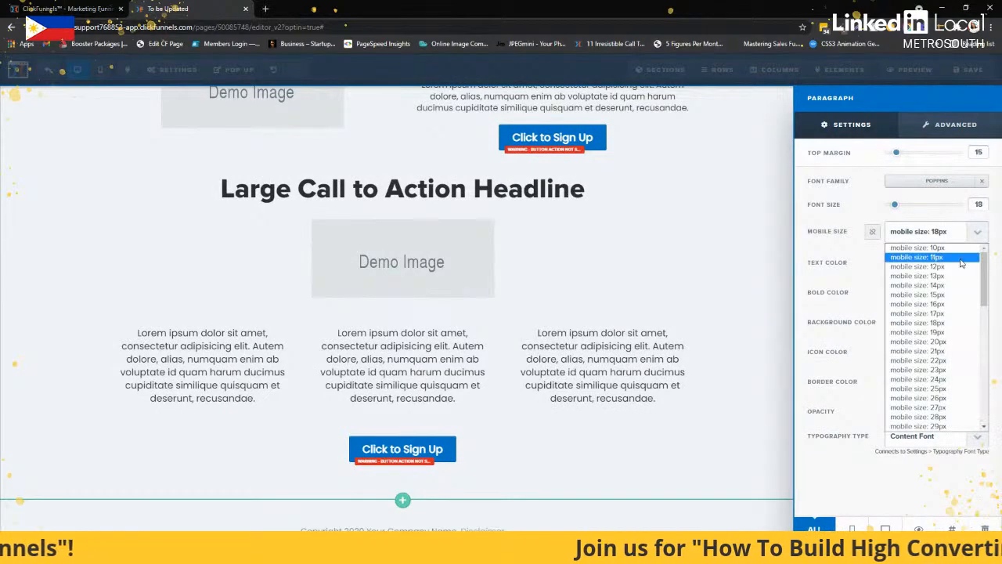
{"action": "left_click", "coordinate": [929, 303]}
Check the lower part of the page in mobile view and save the page before returning to desktop view
{"action": "left_click", "coordinate": [99, 70]}
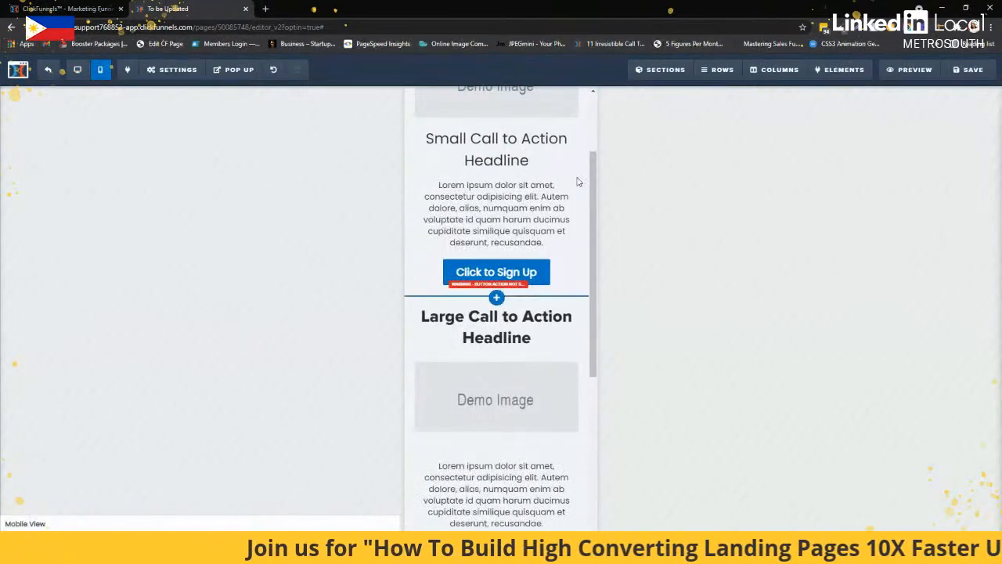
{"action": "scroll", "coordinate": [578, 181], "scroll_direction": "down", "scroll_amount": 5}
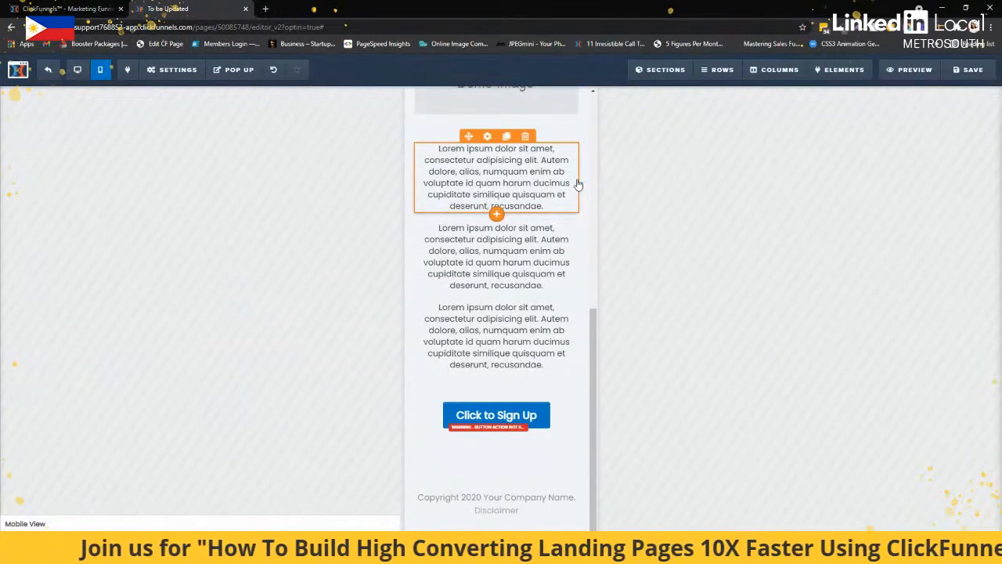
{"action": "scroll", "coordinate": [602, 186], "scroll_direction": "up", "scroll_amount": 1}
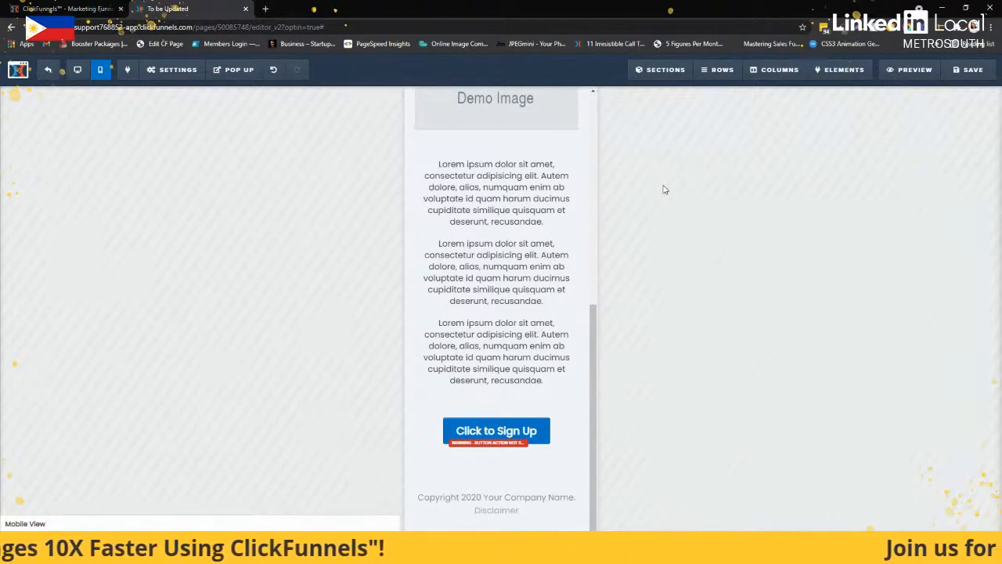
{"action": "left_click", "coordinate": [972, 71]}
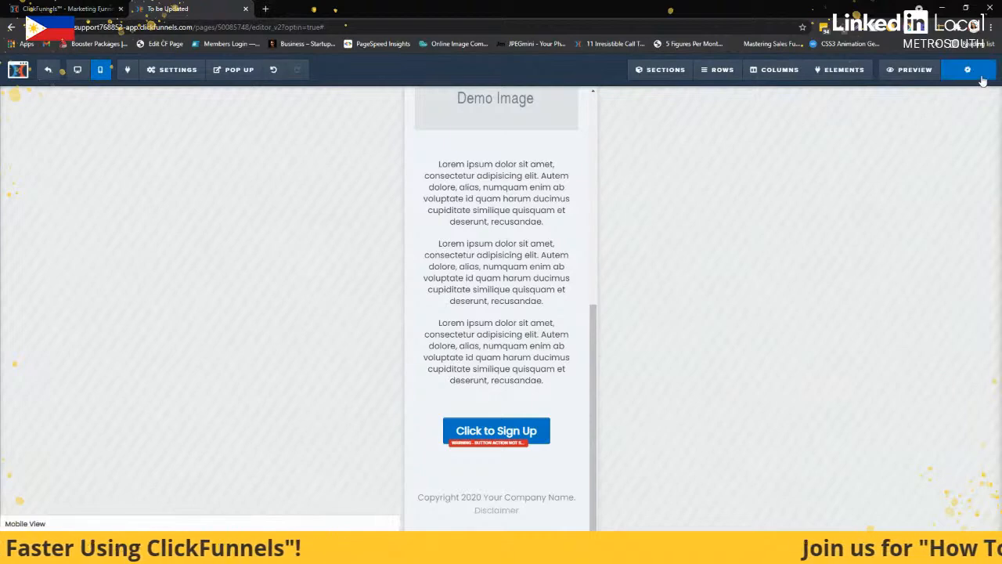
{"action": "left_click", "coordinate": [75, 76]}
{"action": "key", "text": "alt+Tab"}
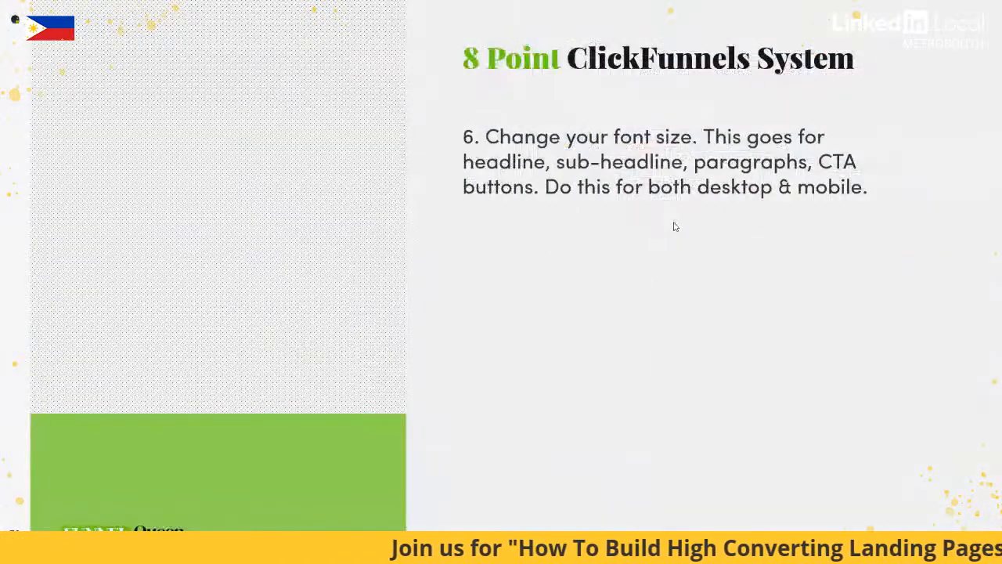
{"action": "key", "text": "Right"}
{"action": "key", "text": "Right"}
{"action": "key", "text": "Right"}
{"action": "key", "text": "Right"}
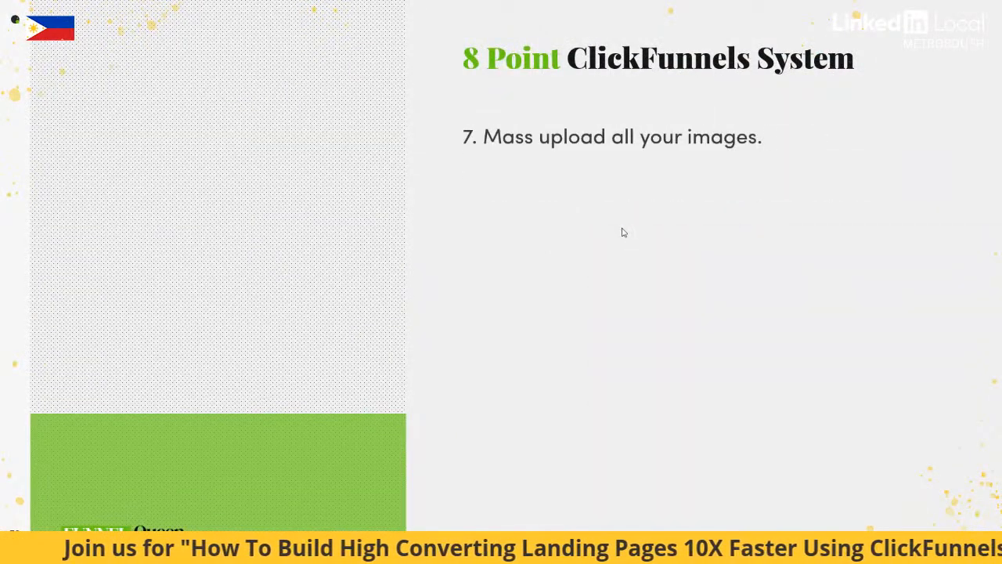
{"action": "key", "text": "Right"}
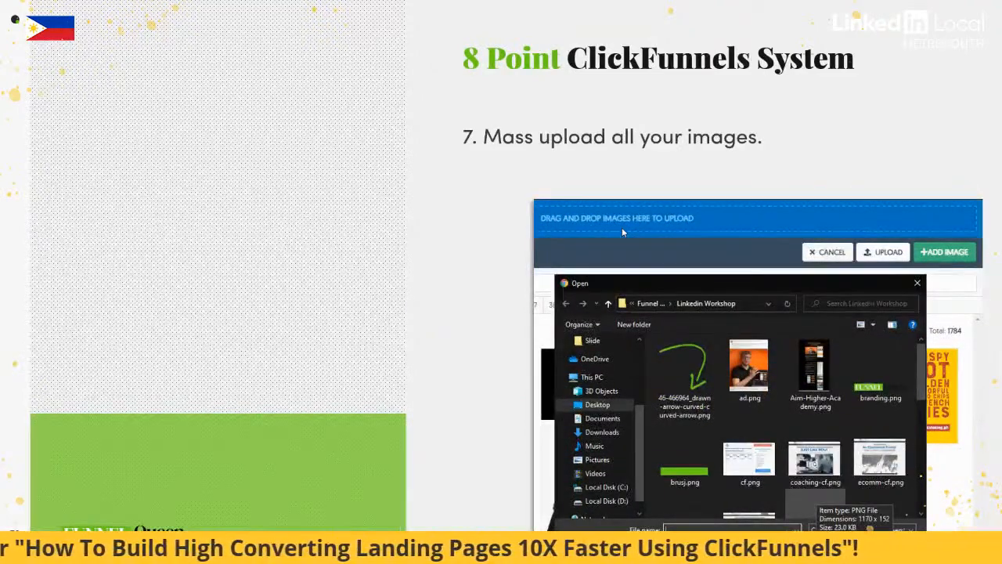
{"action": "key", "text": "alt+Tab"}
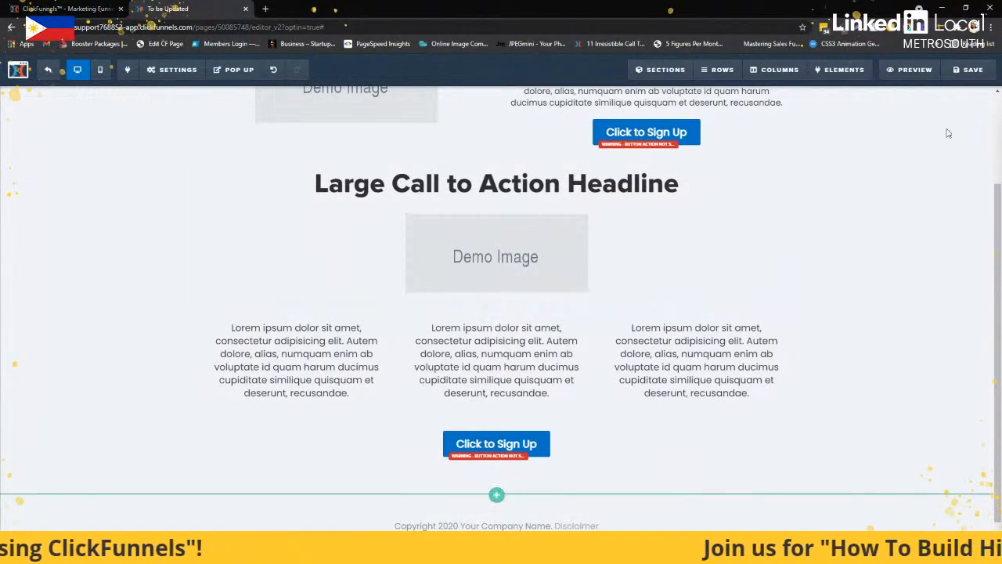
Open the uploaded images library from the settings of the demo image beneath the top headline
{"action": "scroll", "coordinate": [840, 208], "scroll_direction": "up", "scroll_amount": 2}
{"action": "left_click", "coordinate": [436, 158]}
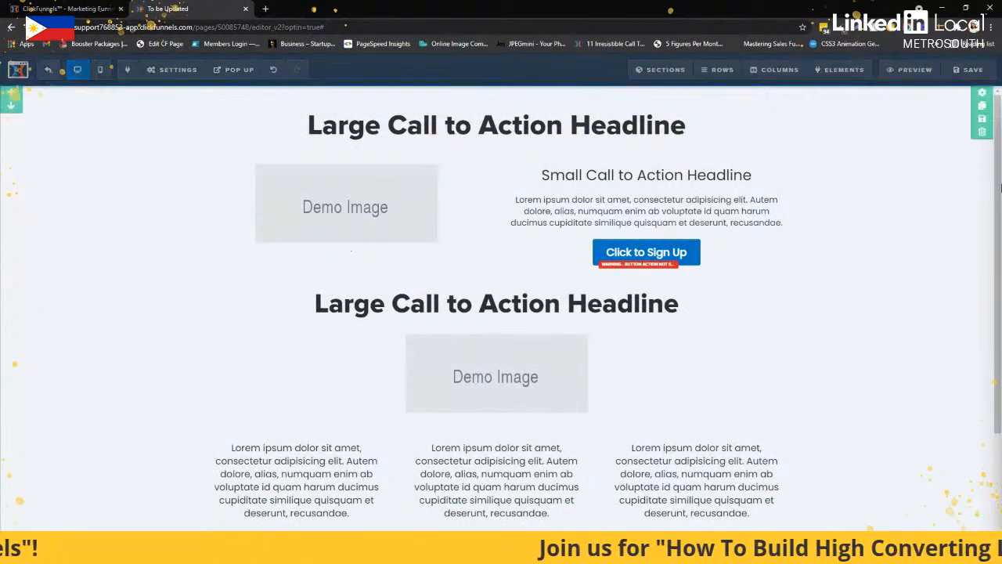
{"action": "left_click", "coordinate": [954, 181]}
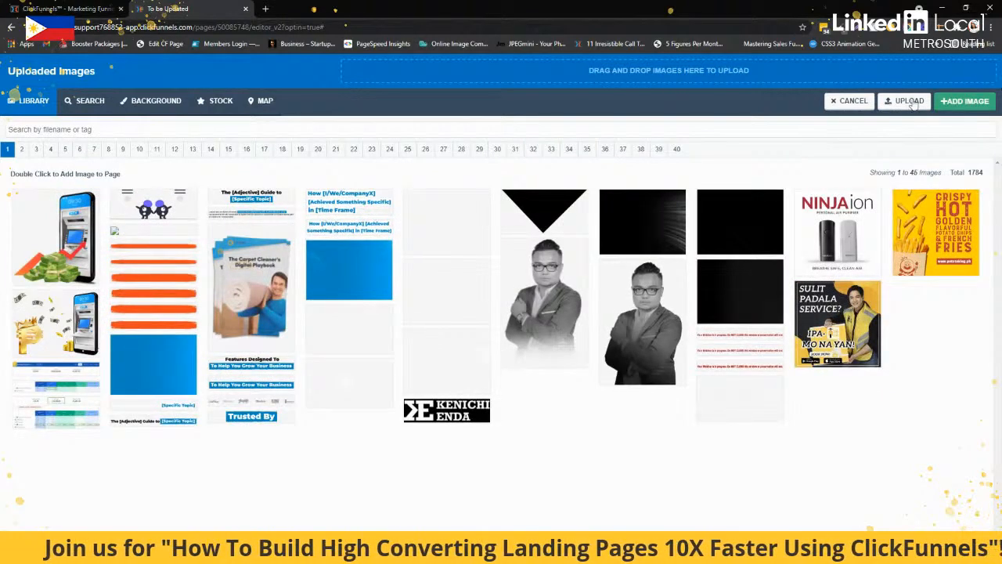
Upload 46-466964_drawn-arrow-curved-curved-arrow.png, ad.png and Aim-Higher-Academy.png together from the Linkedin Workshop folder to the image library
{"action": "left_click", "coordinate": [907, 101]}
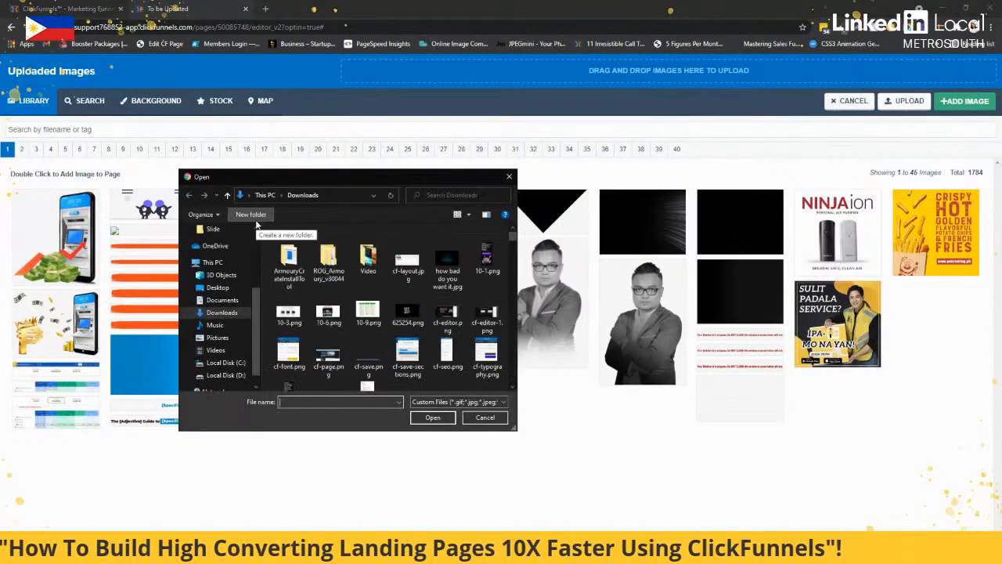
{"action": "scroll", "coordinate": [242, 313], "scroll_direction": "up", "scroll_amount": 2}
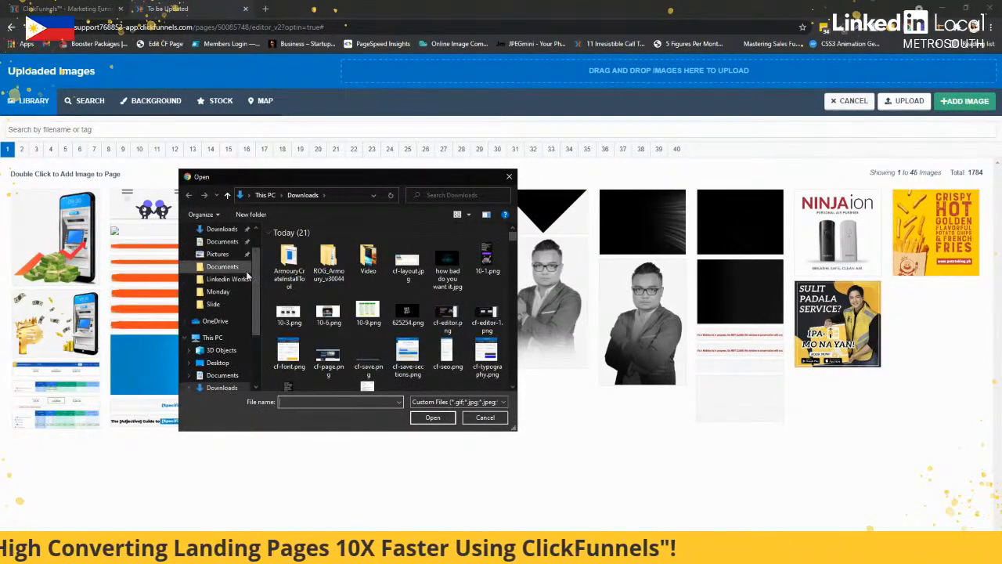
{"action": "left_click", "coordinate": [227, 280]}
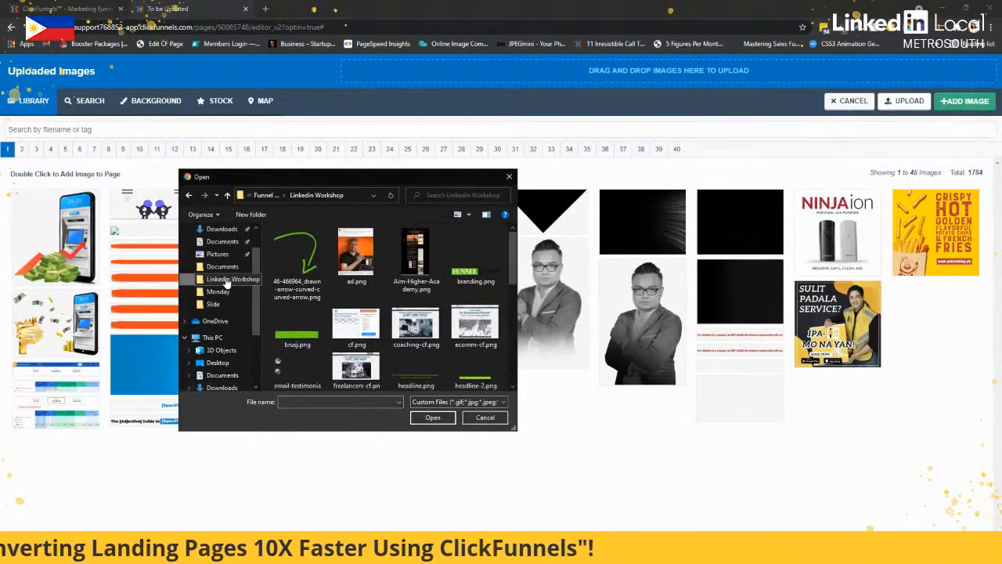
{"action": "left_click", "coordinate": [299, 262]}
{"action": "left_click", "coordinate": [429, 265], "text": "ctrl"}
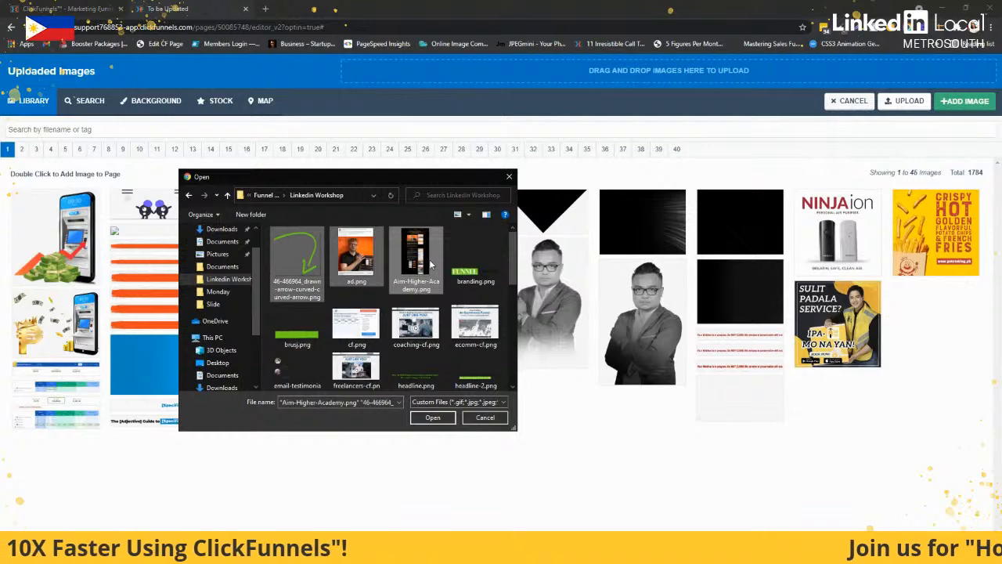
{"action": "left_click", "coordinate": [432, 417]}
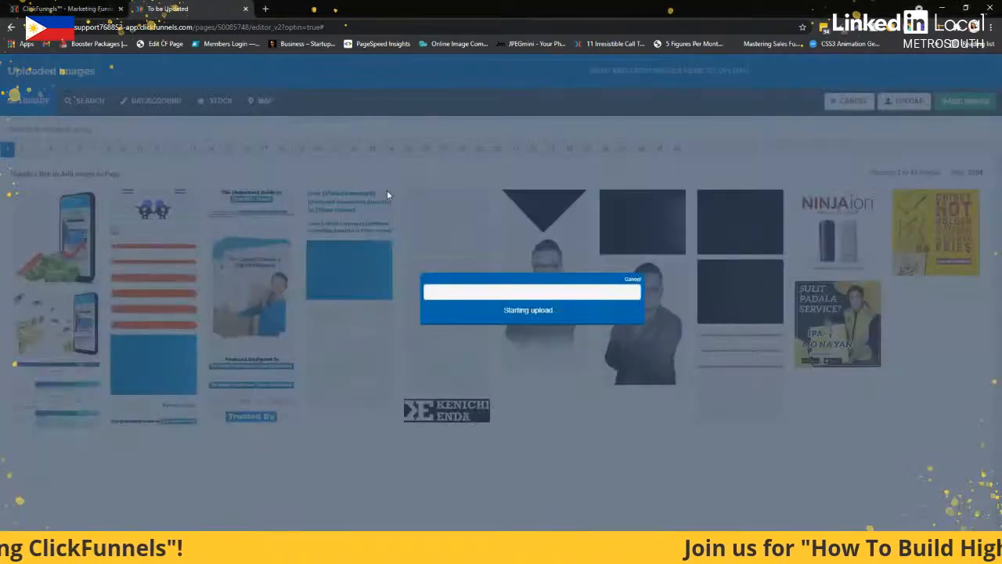
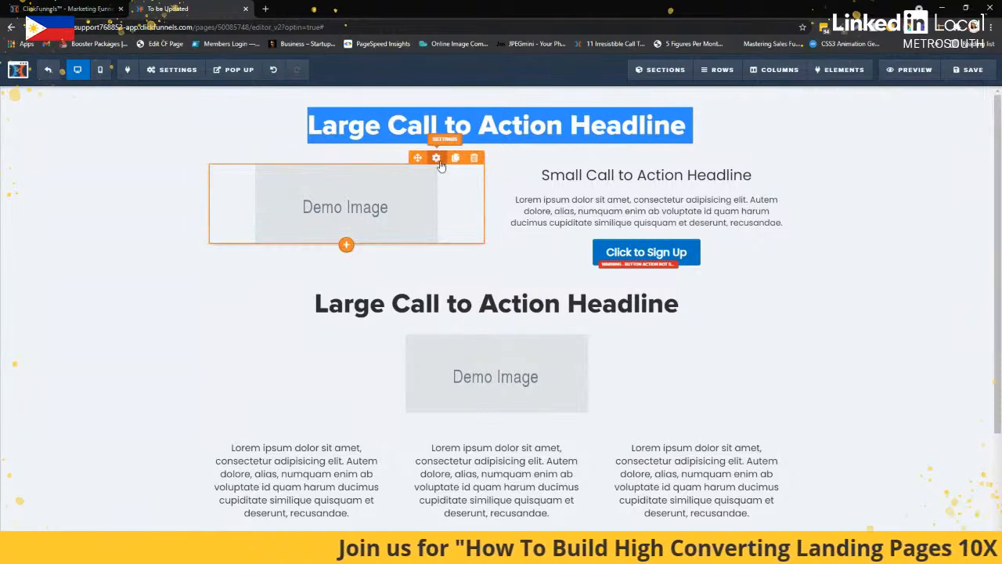
Replace the demo image beneath the top headline with the uploaded ad image of the man on an orange background
{"action": "left_click", "coordinate": [440, 163]}
{"action": "left_click", "coordinate": [977, 181]}
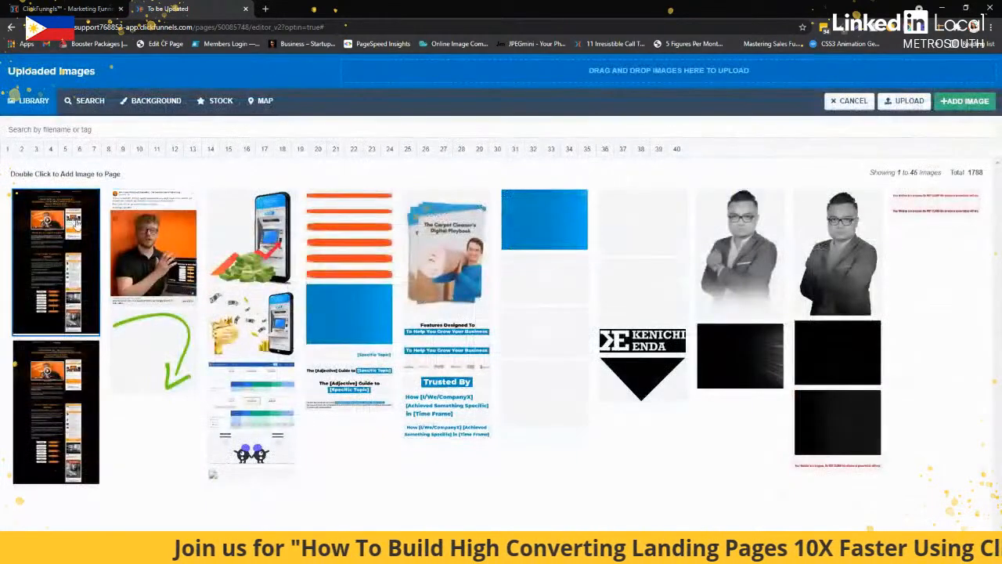
{"action": "double_click", "coordinate": [161, 235]}
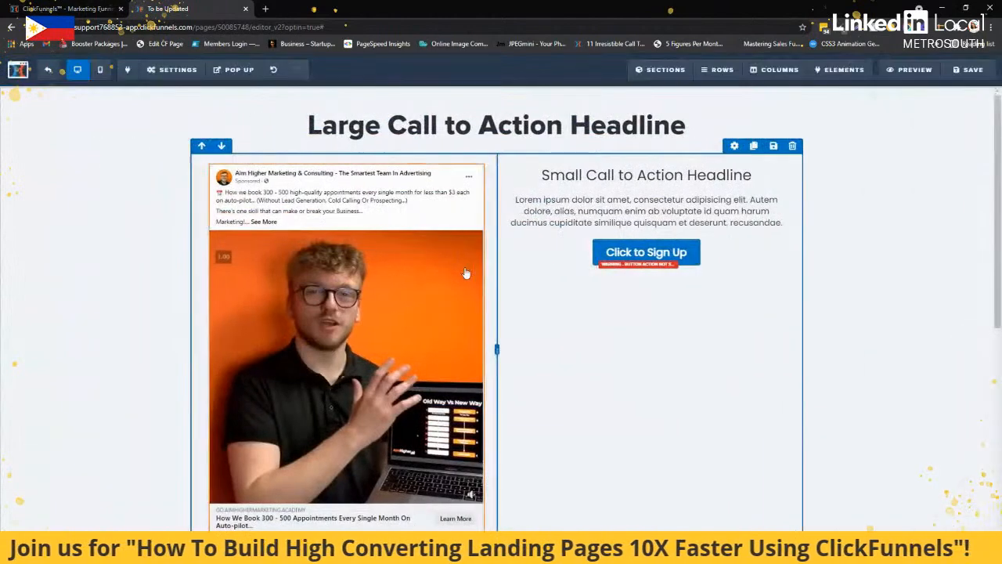
Swap the ad image beneath the top headline for the library illustration of two dark characters with purple hats
{"action": "left_click", "coordinate": [440, 162]}
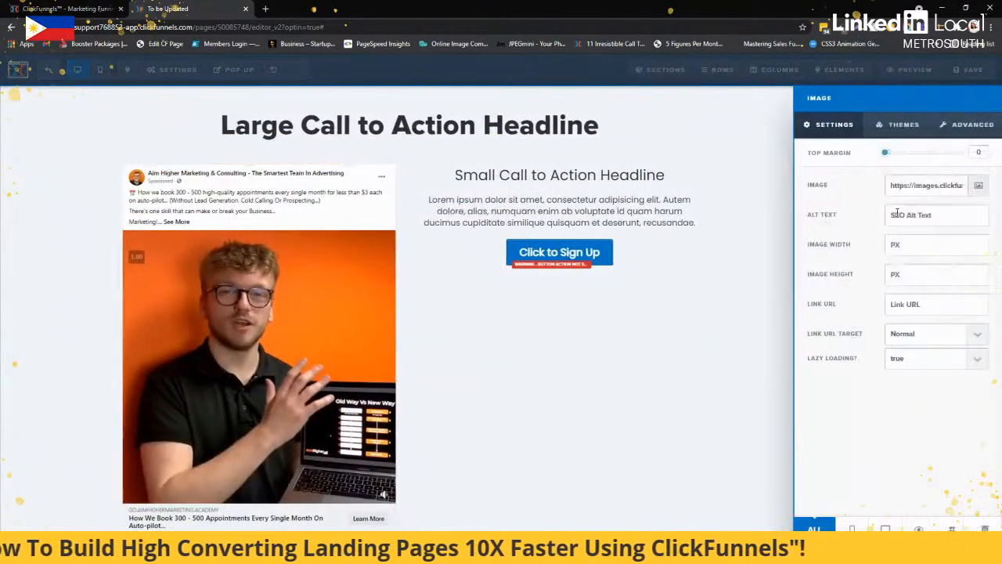
{"action": "left_click", "coordinate": [977, 185]}
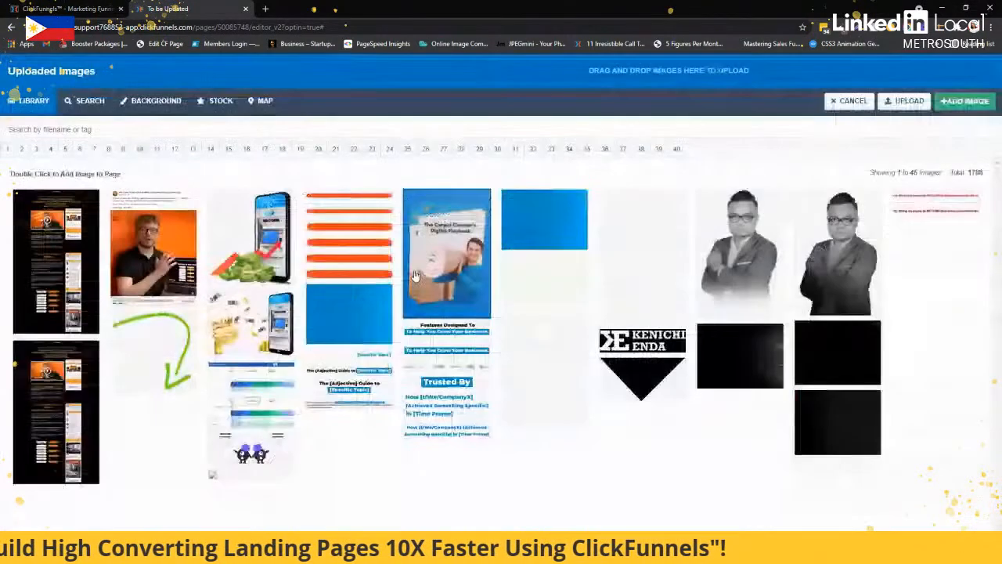
{"action": "double_click", "coordinate": [252, 454]}
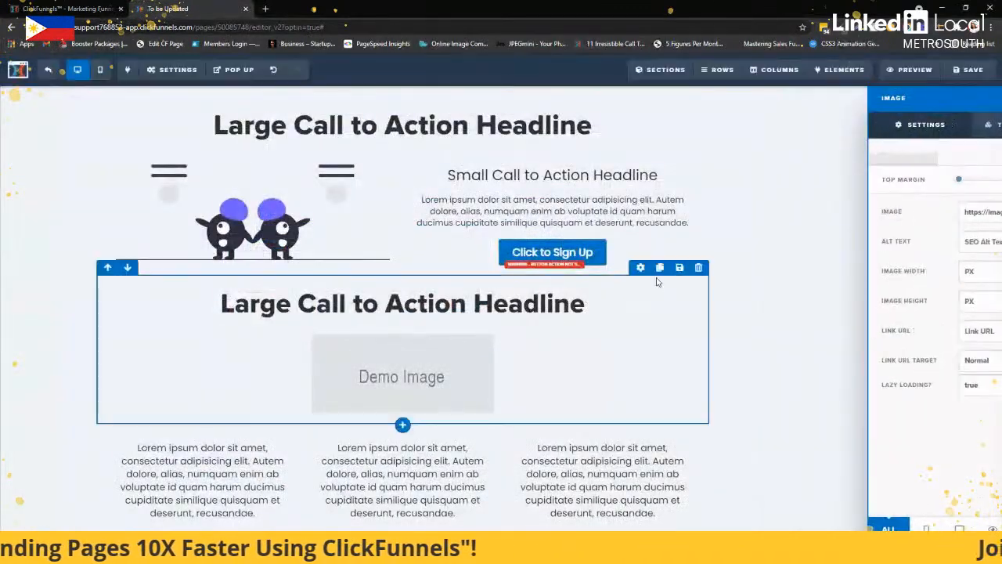
{"action": "left_click", "coordinate": [724, 327]}
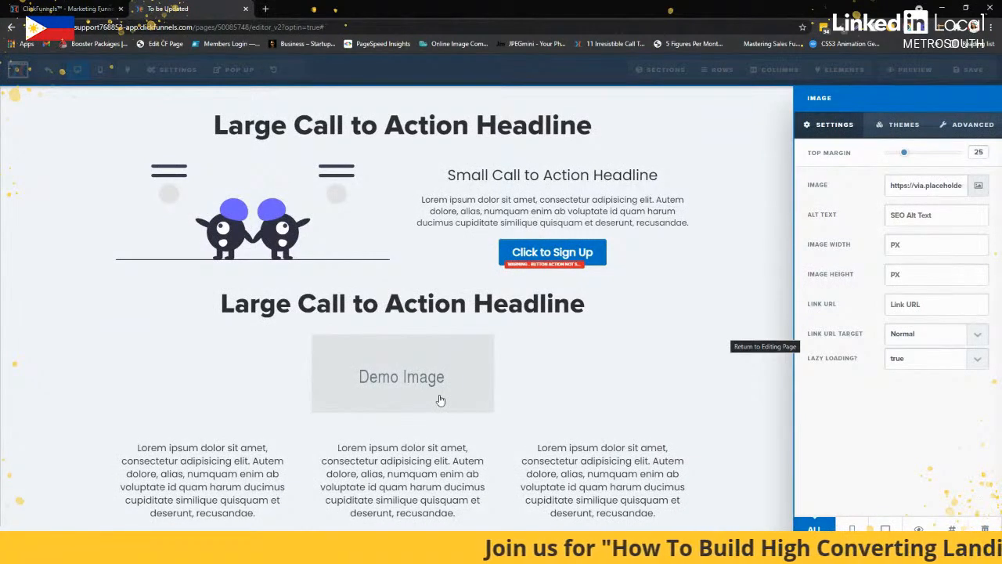
Switch to the slide presentation, advance to point 8 about saving templates, and return to the page editor
{"action": "key", "text": "alt+Tab"}
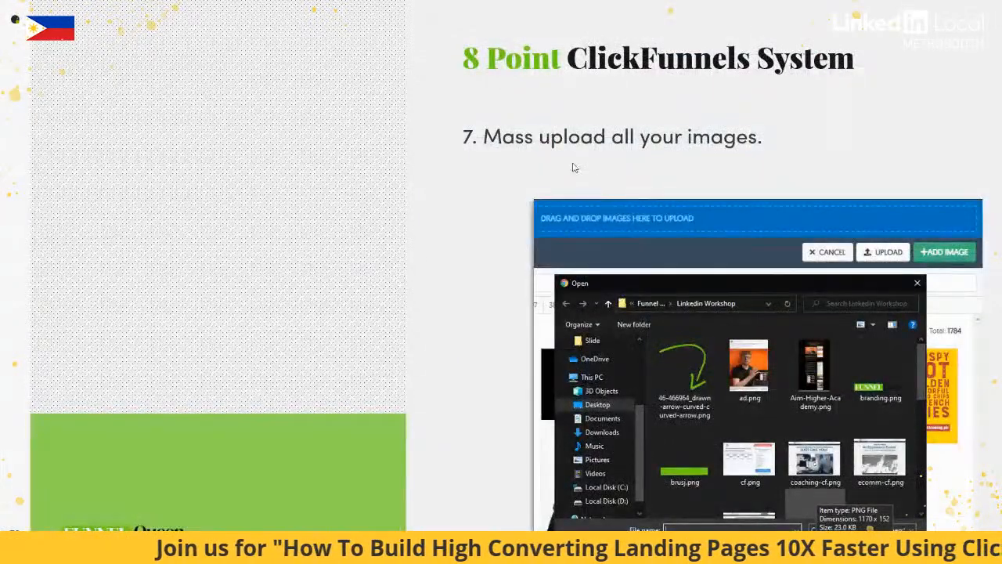
{"action": "left_click", "coordinate": [573, 167]}
{"action": "left_click", "coordinate": [573, 167]}
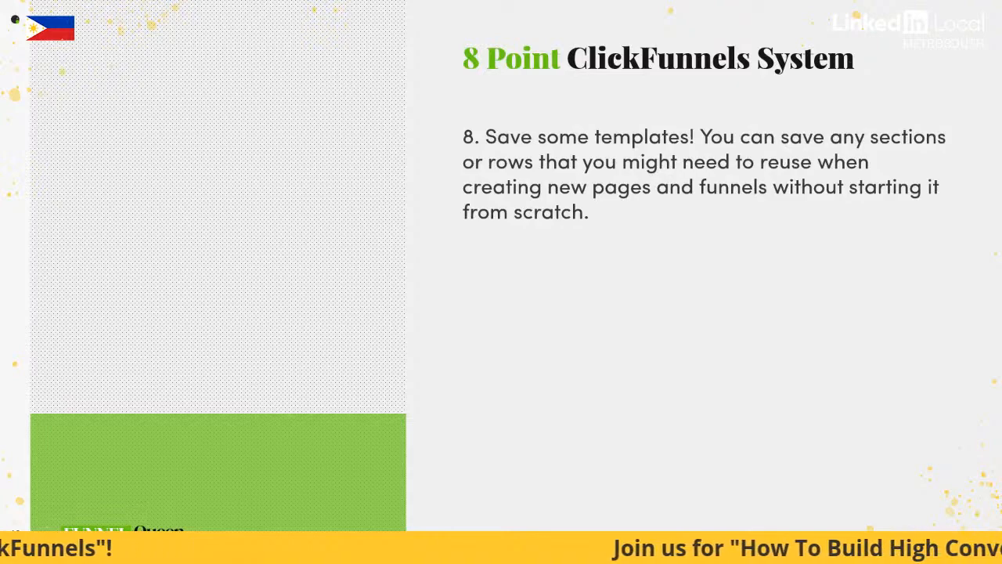
{"action": "key", "text": "alt+Tab"}
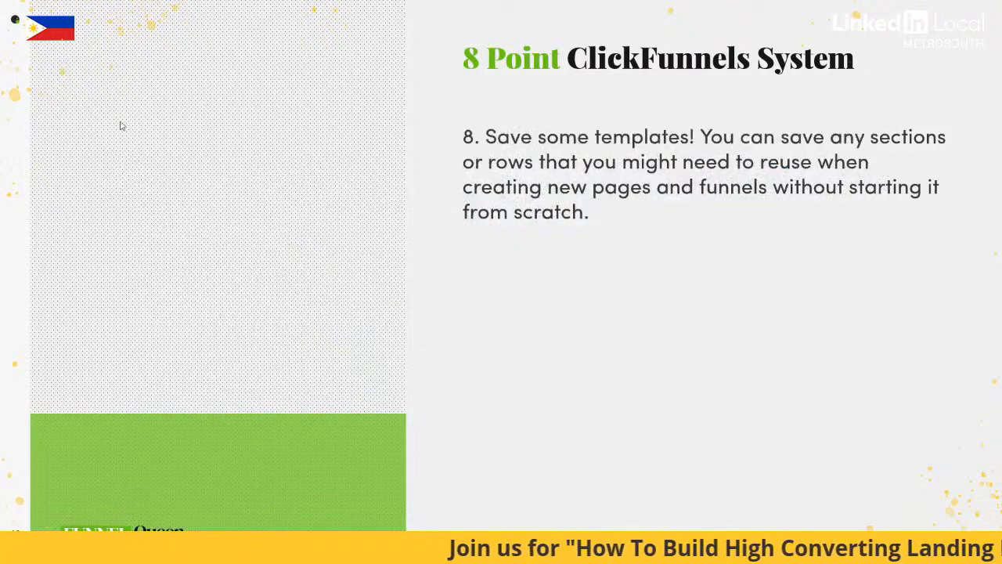
{"action": "key", "text": "alt+Tab"}
{"action": "key", "text": "alt+Tab"}
Save the whole page section as a personal template named "LM- Header"
{"action": "left_click", "coordinate": [693, 140]}
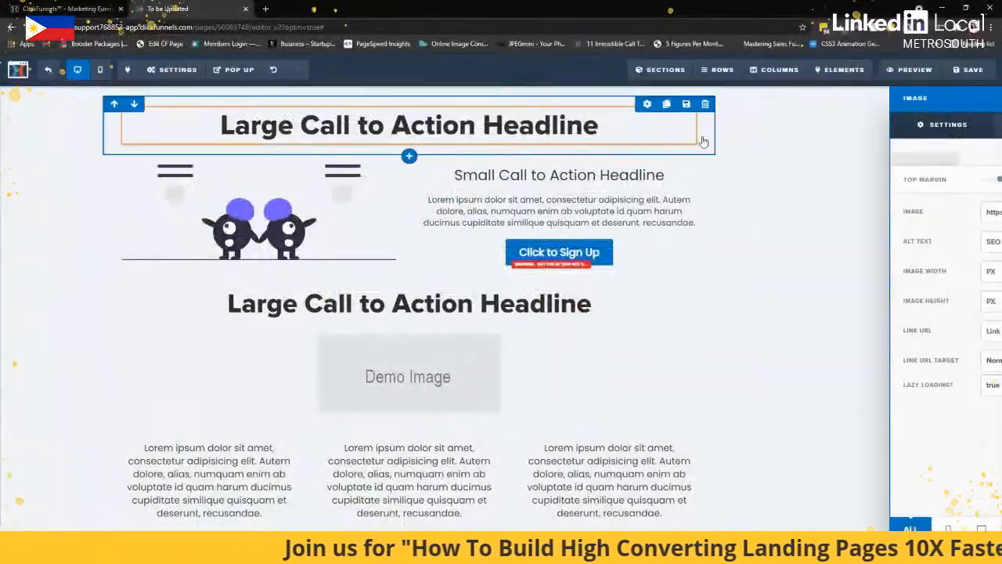
{"action": "scroll", "coordinate": [756, 246], "scroll_direction": "down", "scroll_amount": 1}
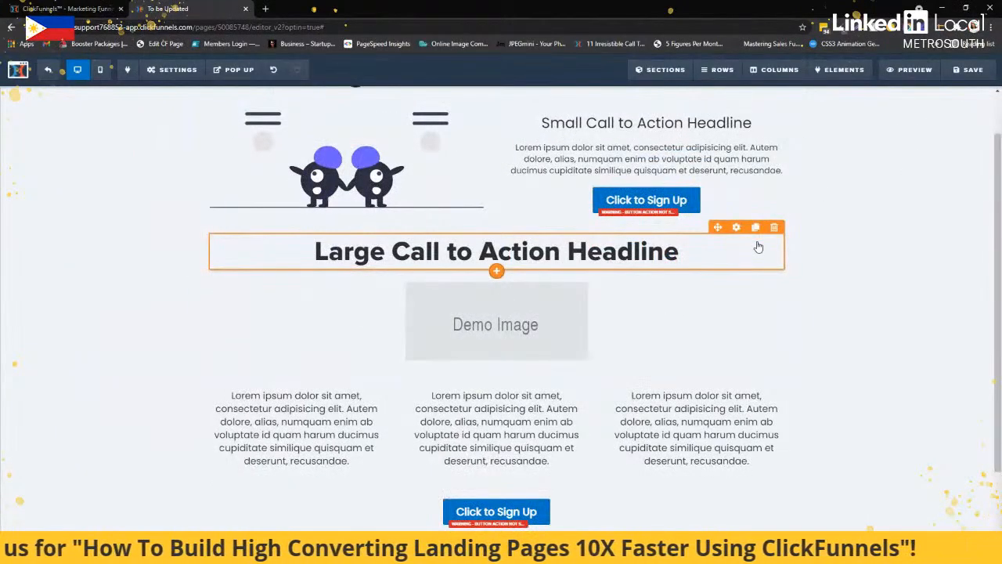
{"action": "scroll", "coordinate": [883, 224], "scroll_direction": "down", "scroll_amount": 2}
{"action": "scroll", "coordinate": [944, 187], "scroll_direction": "up", "scroll_amount": 3}
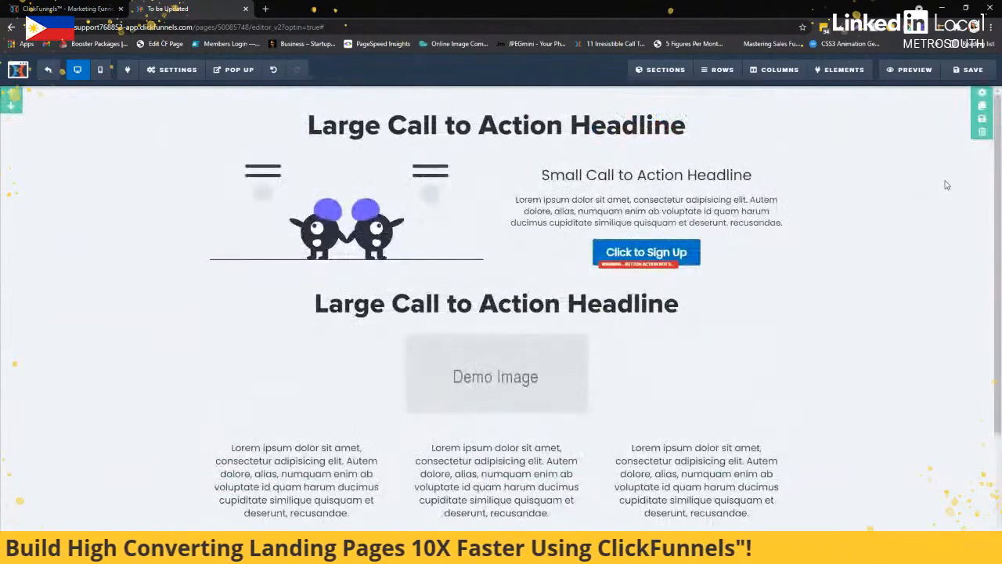
{"action": "left_click", "coordinate": [978, 122]}
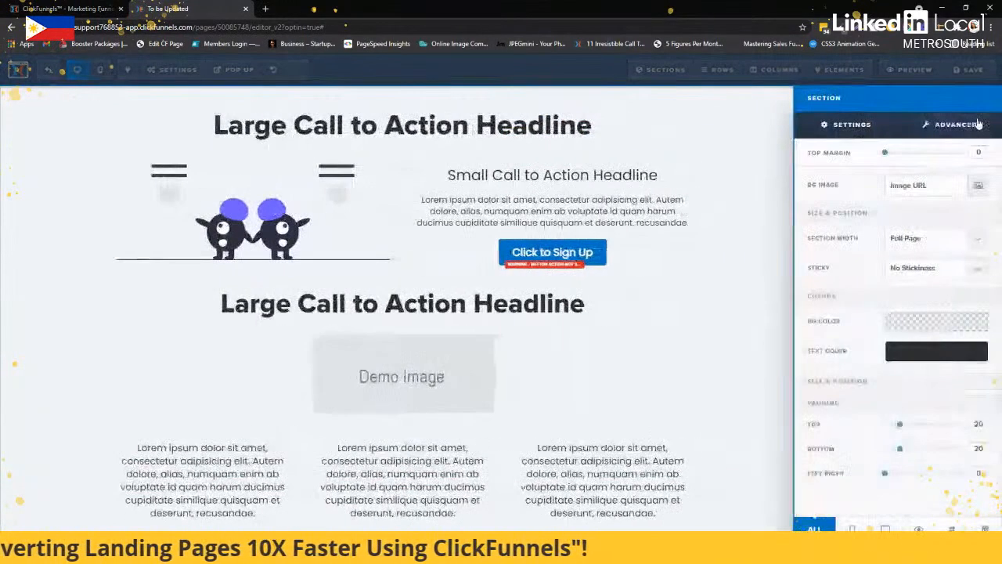
{"action": "left_click", "coordinate": [878, 205]}
{"action": "left_click_drag", "start_coordinate": [877, 205], "coordinate": [822, 207]}
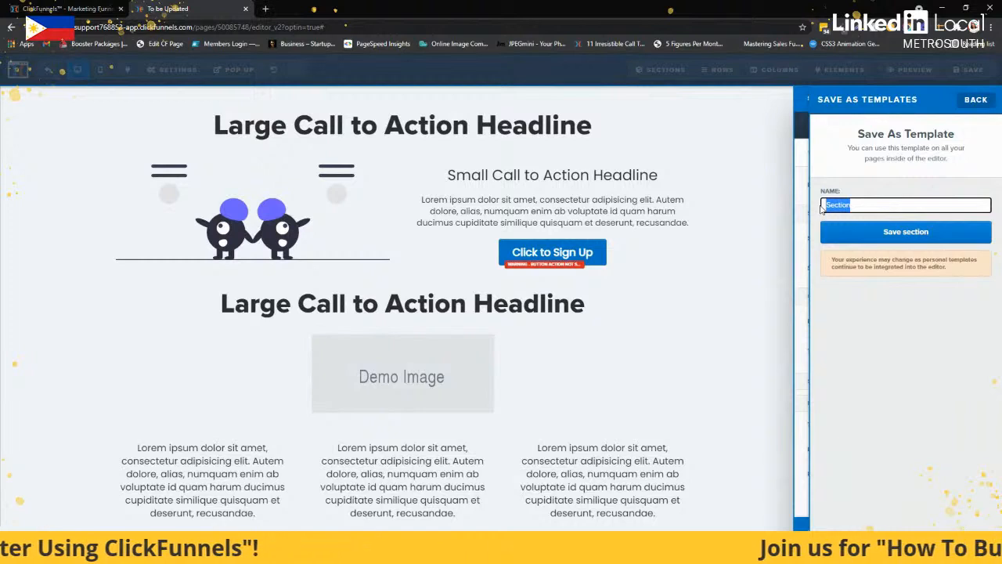
{"action": "type", "text": "Sal"}
{"action": "key", "text": "BackSpace"}
{"action": "key", "text": "BackSpace"}
{"action": "key", "text": "BackSpace"}
{"action": "type", "text": "LM- Header"}
{"action": "left_click", "coordinate": [849, 230]}
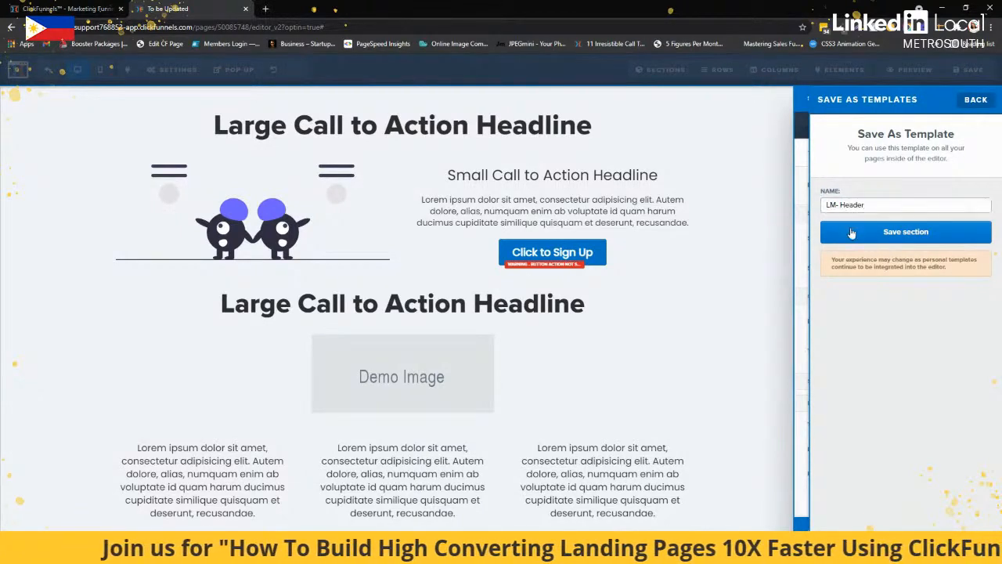
Reload the editor and insert the saved section template below the existing page content
{"action": "left_click", "coordinate": [42, 26]}
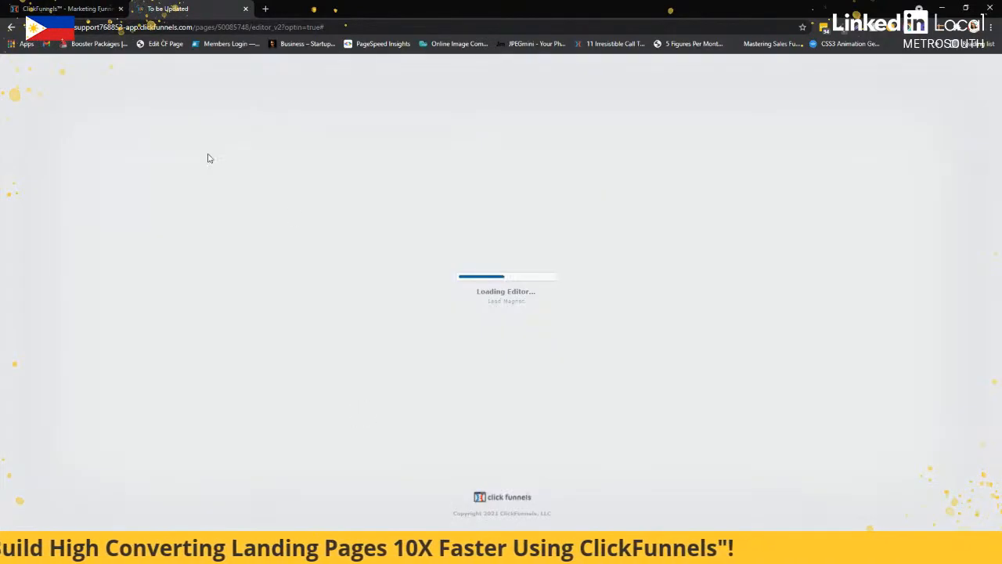
{"action": "scroll", "coordinate": [466, 180], "scroll_direction": "down", "scroll_amount": 2}
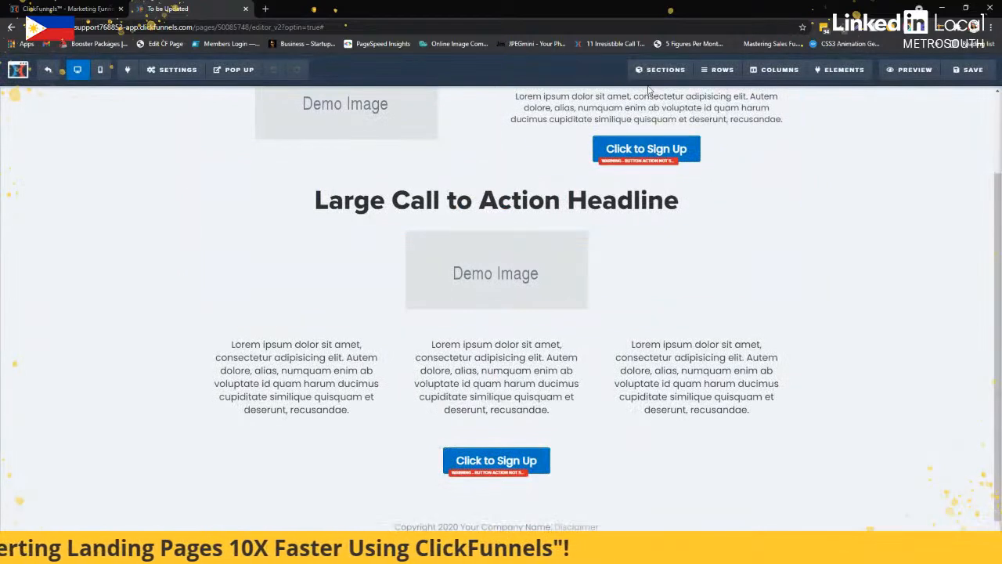
{"action": "mouse_move", "coordinate": [648, 80]}
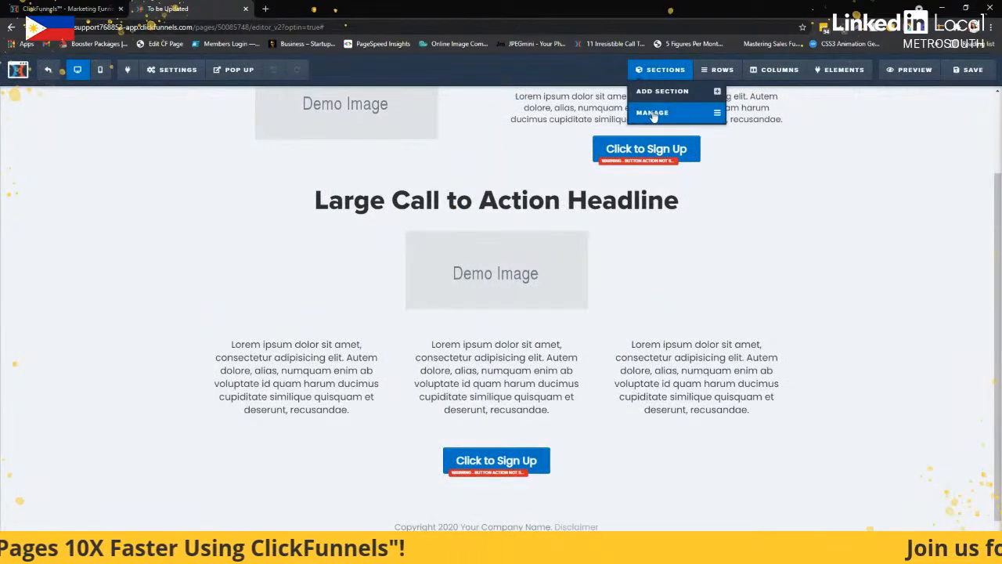
{"action": "left_click", "coordinate": [649, 91]}
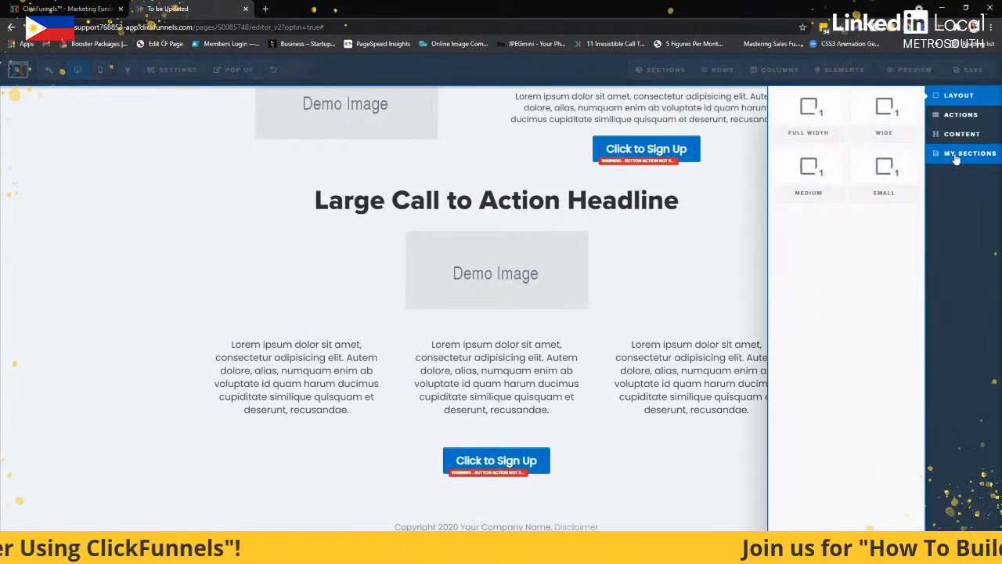
{"action": "left_click", "coordinate": [954, 156]}
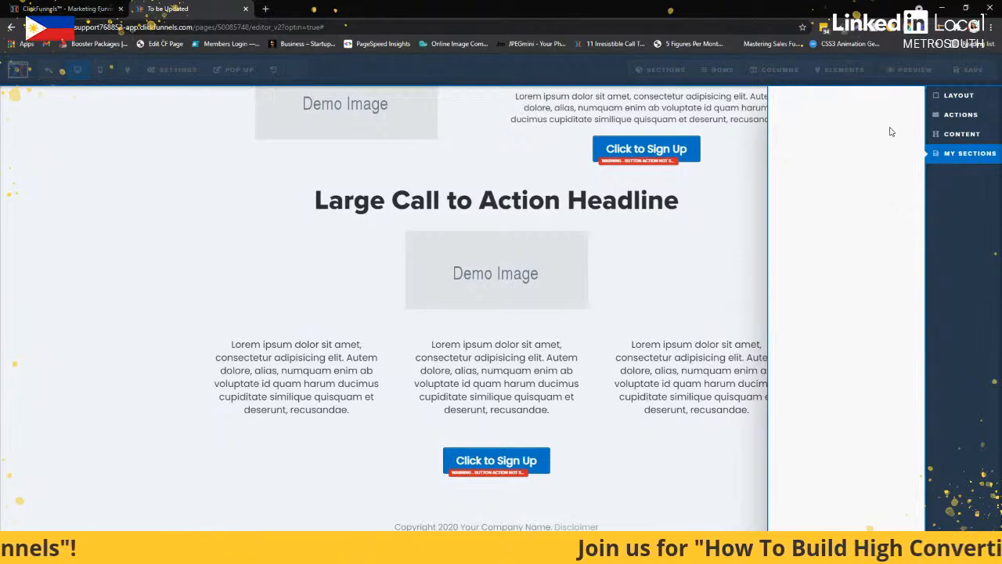
{"action": "left_click_drag", "start_coordinate": [805, 97], "coordinate": [500, 258]}
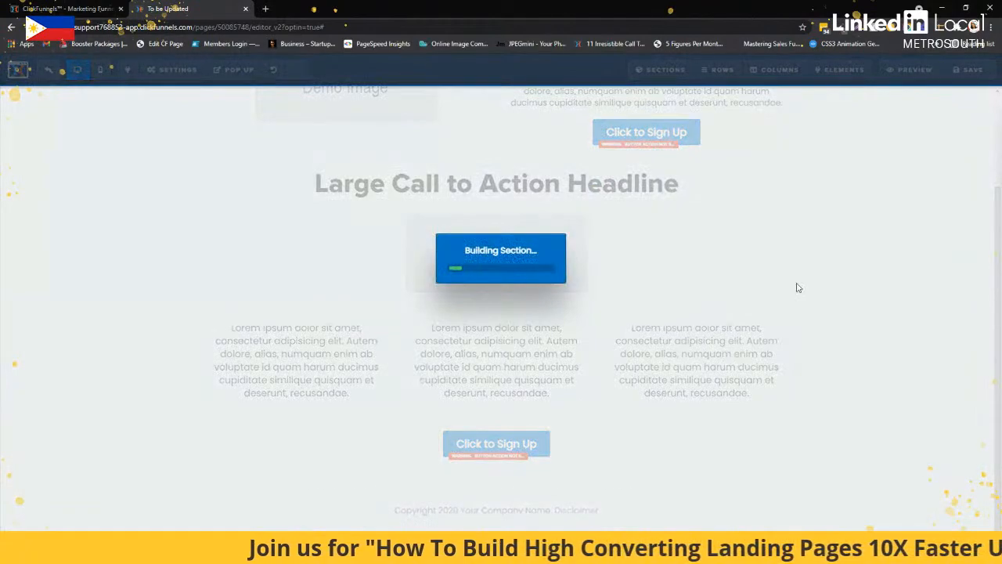
{"action": "scroll", "coordinate": [489, 361], "scroll_direction": "down", "scroll_amount": 3}
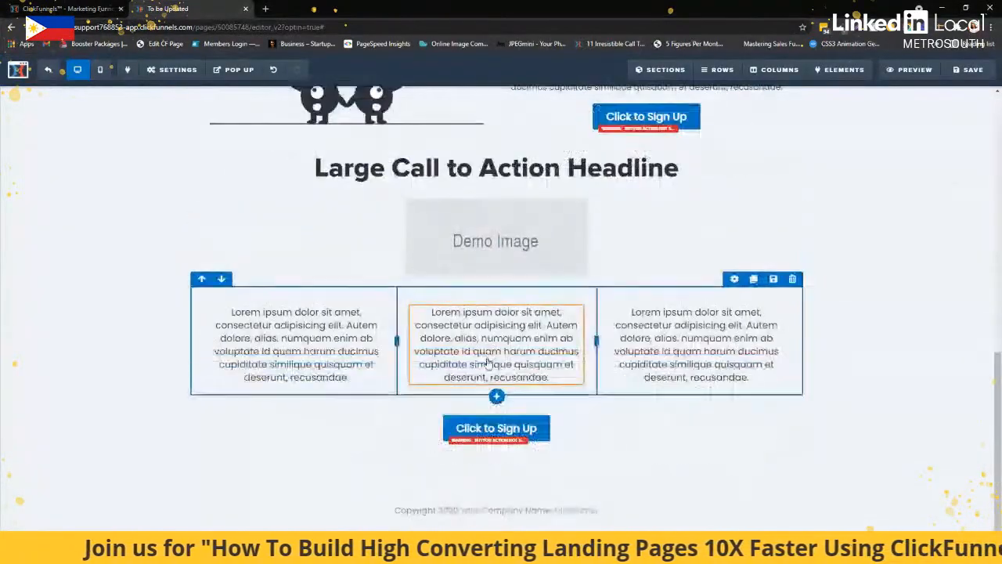
Save the row with the second large headline and demo image as a template named "LM - 1 Column"
{"action": "scroll", "coordinate": [849, 382], "scroll_direction": "up", "scroll_amount": 4}
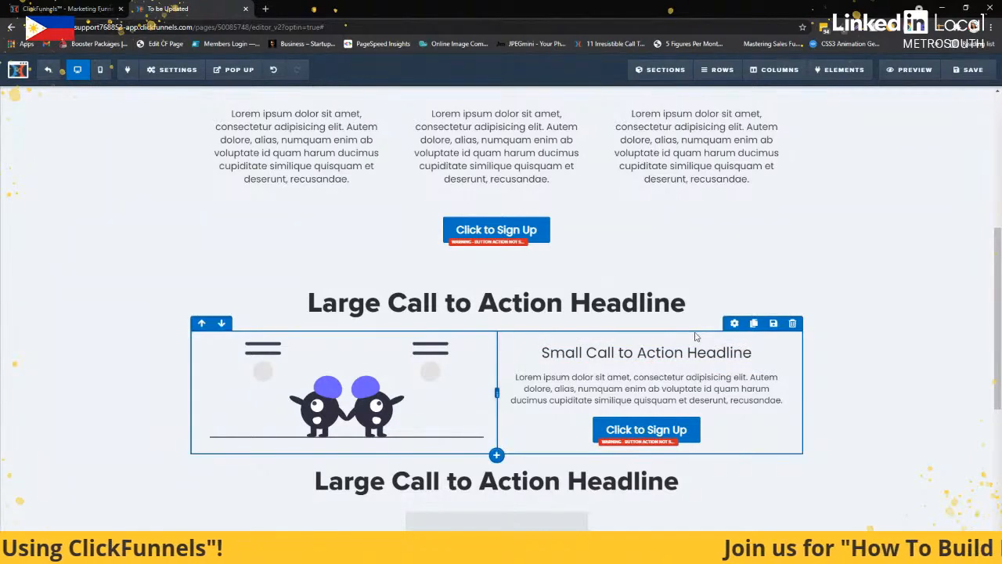
{"action": "scroll", "coordinate": [712, 286], "scroll_direction": "up", "scroll_amount": 2}
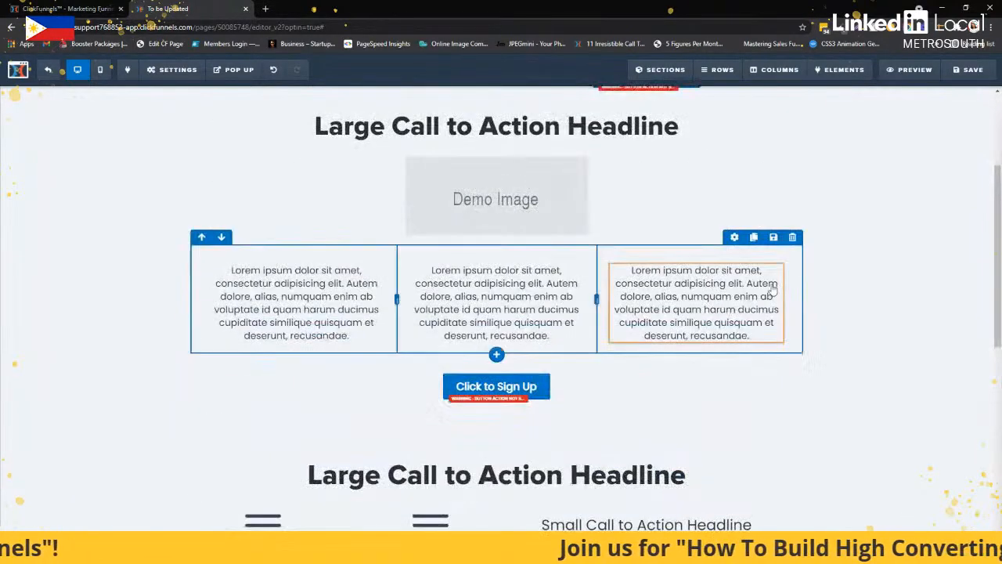
{"action": "scroll", "coordinate": [773, 289], "scroll_direction": "up", "scroll_amount": 2}
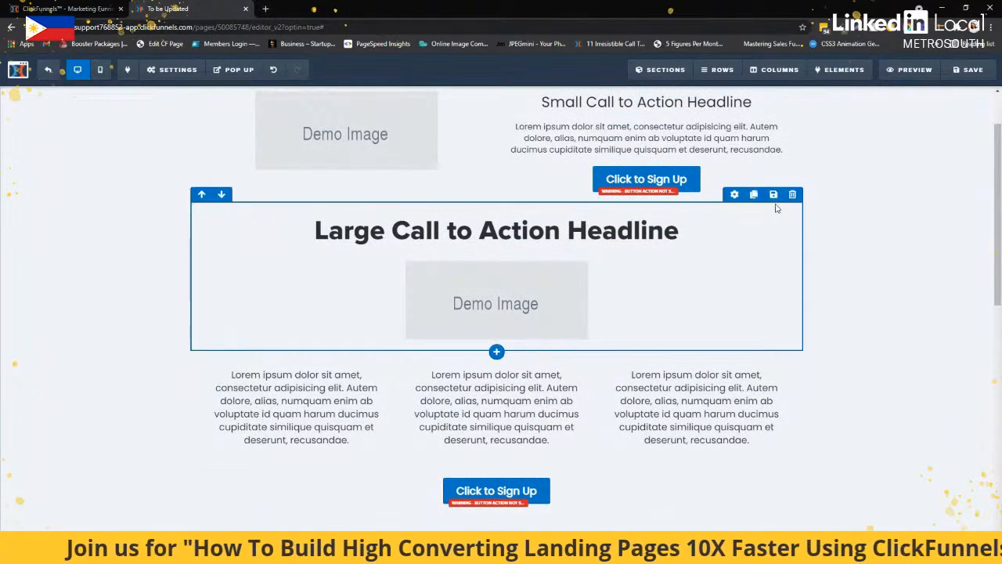
{"action": "left_click", "coordinate": [775, 200]}
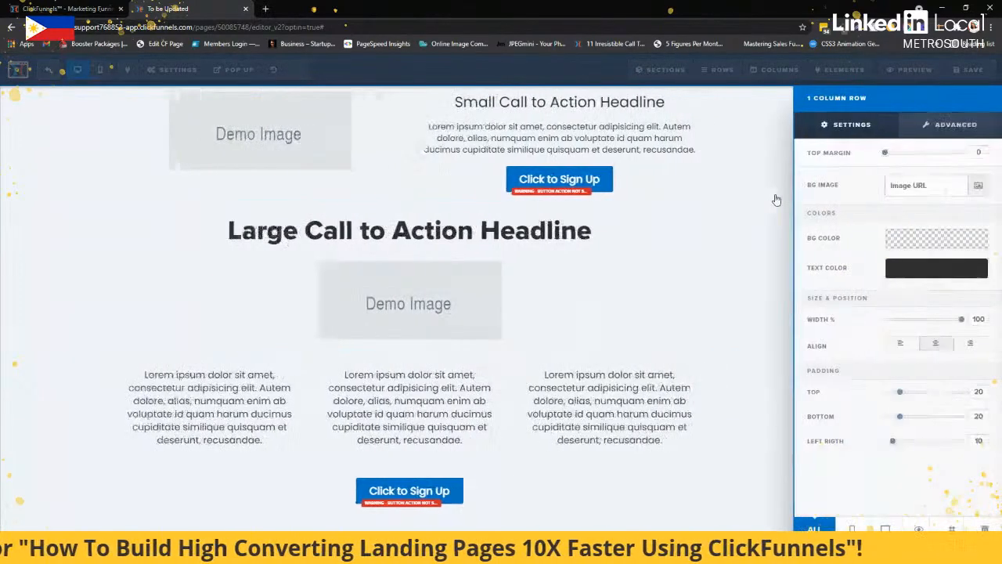
{"action": "left_click_drag", "start_coordinate": [896, 207], "coordinate": [819, 214]}
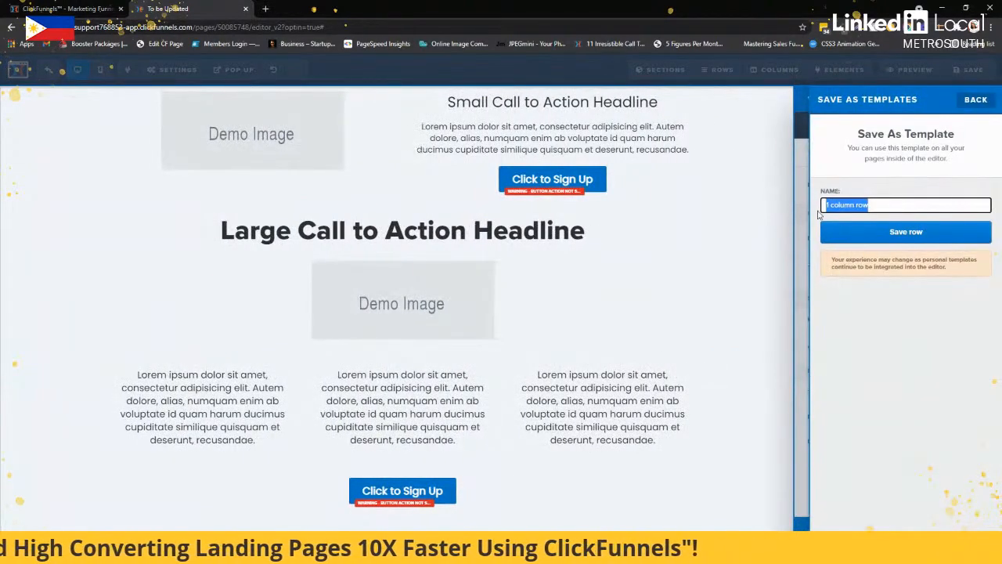
{"action": "type", "text": "LM -"}
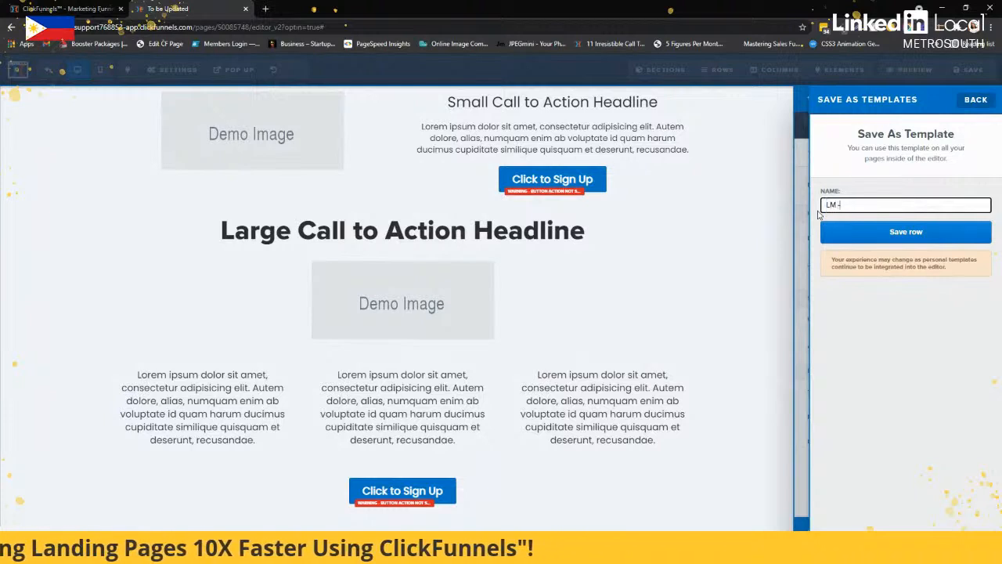
{"action": "type", "text": " 1 Column"}
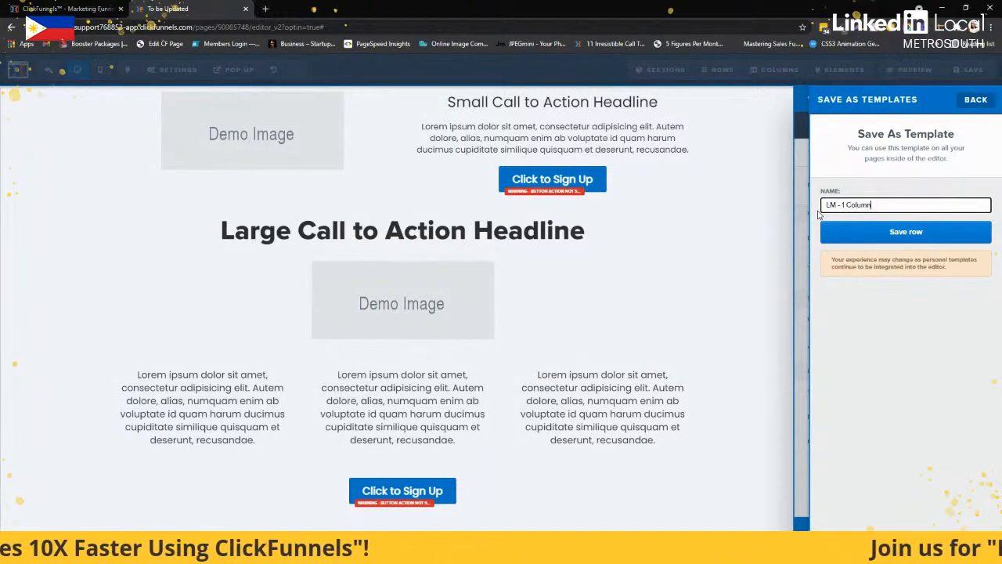
{"action": "left_click", "coordinate": [848, 232]}
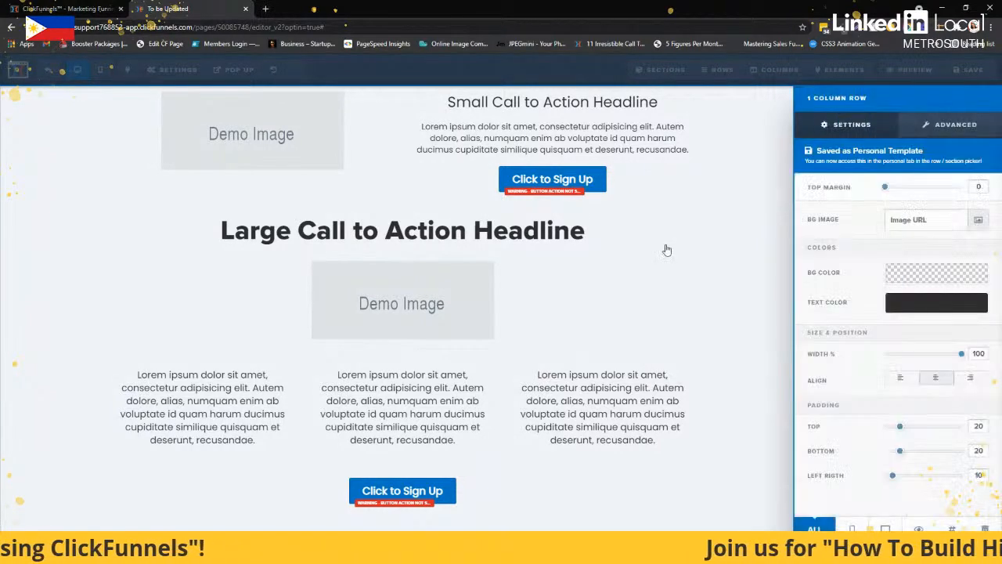
Close the row settings and reload the editor page, discarding the unsaved changes
{"action": "left_click", "coordinate": [666, 248]}
{"action": "key", "text": "F5"}
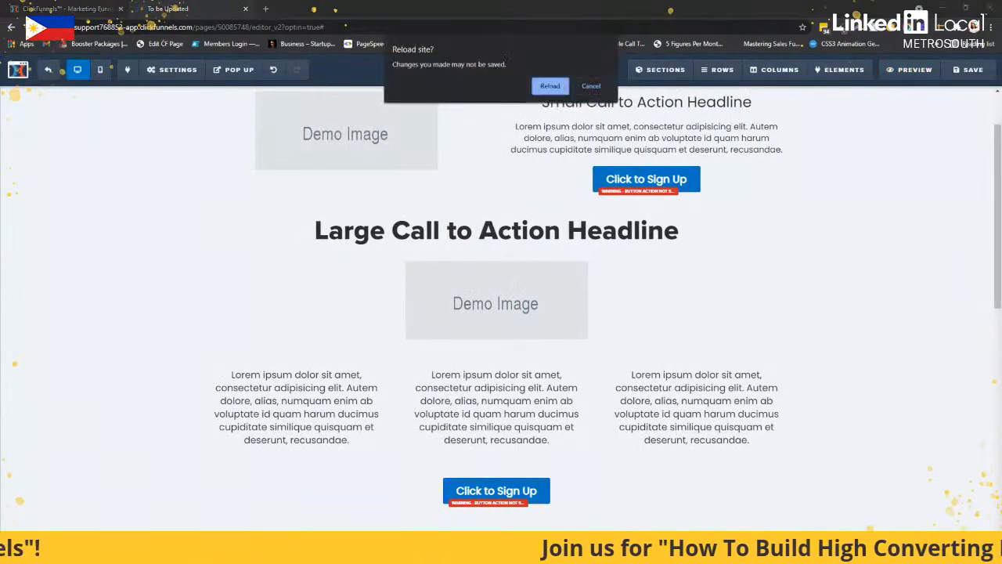
{"action": "left_click", "coordinate": [551, 87]}
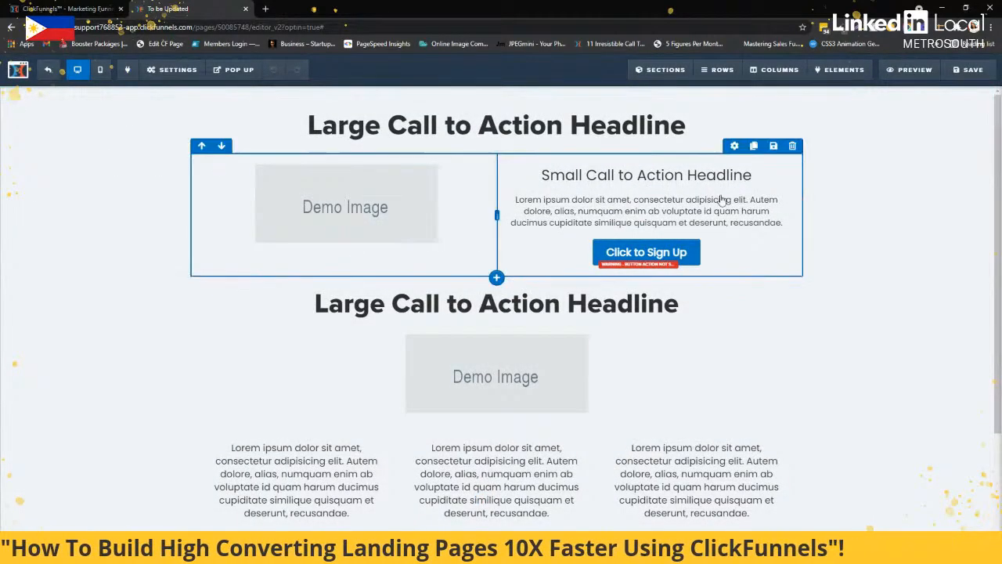
Try inserting the saved one-column row template below the two-column row, and delete the inserted copy
{"action": "left_click", "coordinate": [497, 277]}
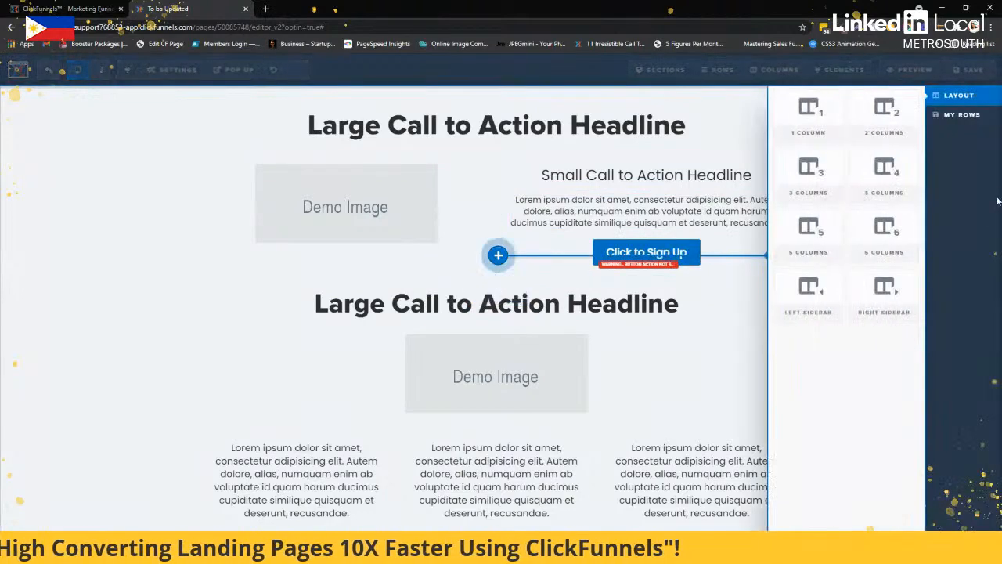
{"action": "left_click", "coordinate": [971, 115]}
{"action": "left_click_drag", "start_coordinate": [837, 96], "coordinate": [496, 354]}
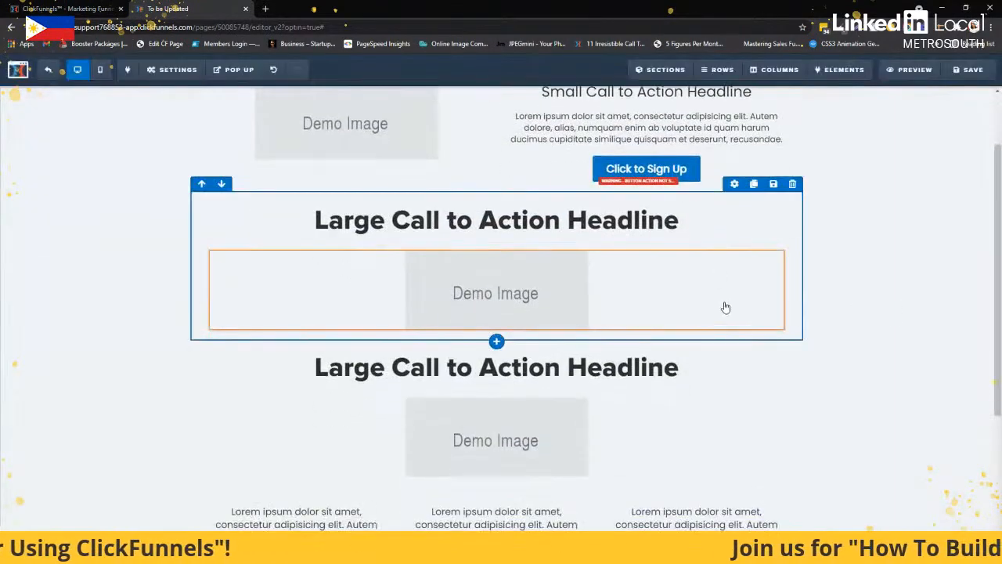
{"action": "left_click", "coordinate": [792, 185]}
{"action": "left_click", "coordinate": [554, 86]}
Look over the page from footer to top headline and switch back to the slide about saving templates
{"action": "scroll", "coordinate": [622, 227], "scroll_direction": "down", "scroll_amount": 1}
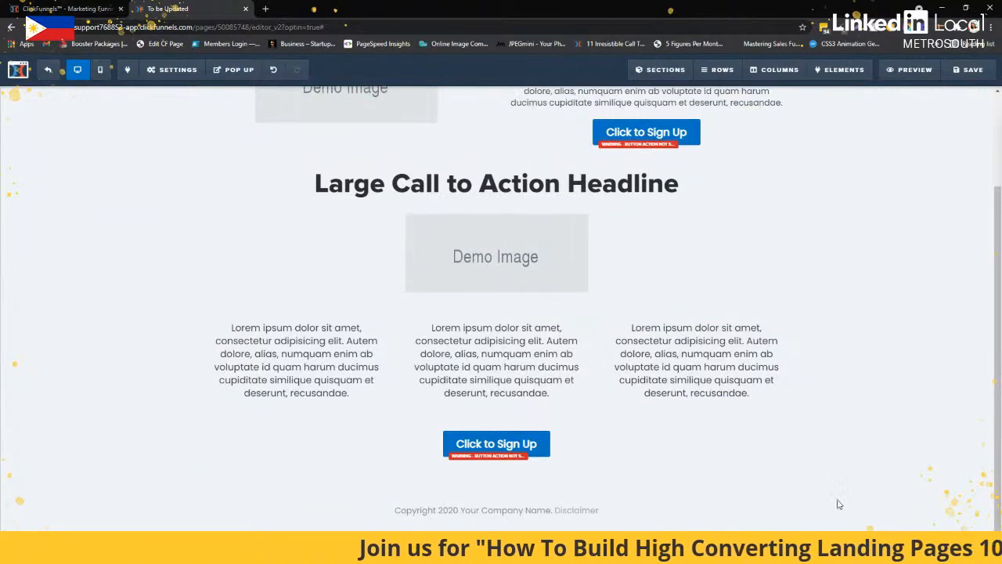
{"action": "scroll", "coordinate": [704, 250], "scroll_direction": "up", "scroll_amount": 3}
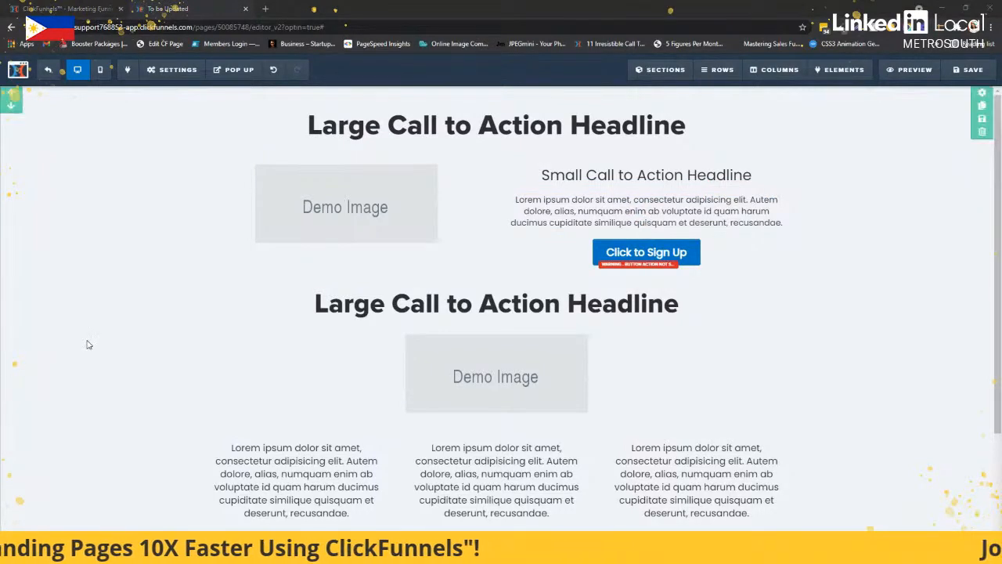
{"action": "key", "text": "alt+Tab"}
{"action": "key", "text": "alt+Tab"}
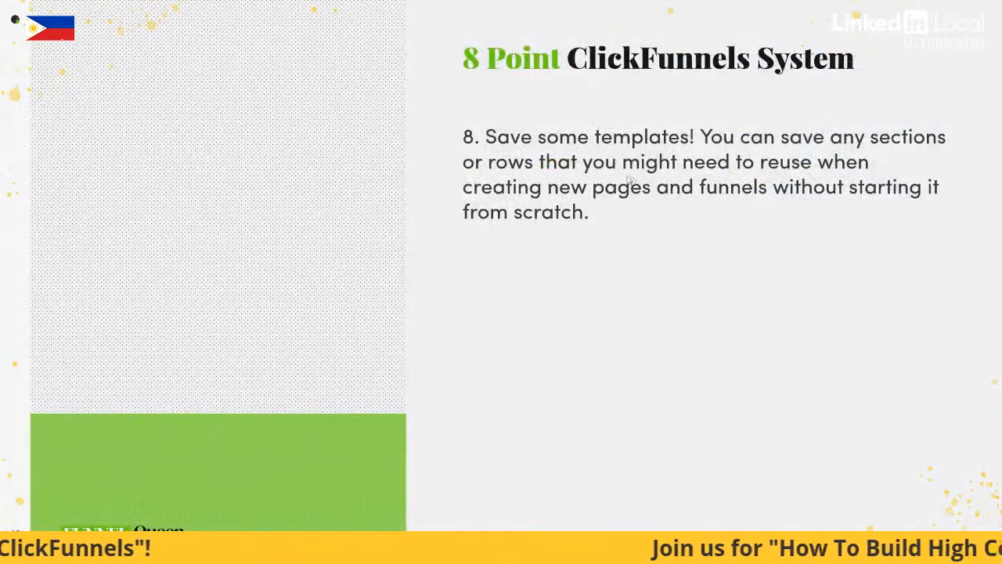